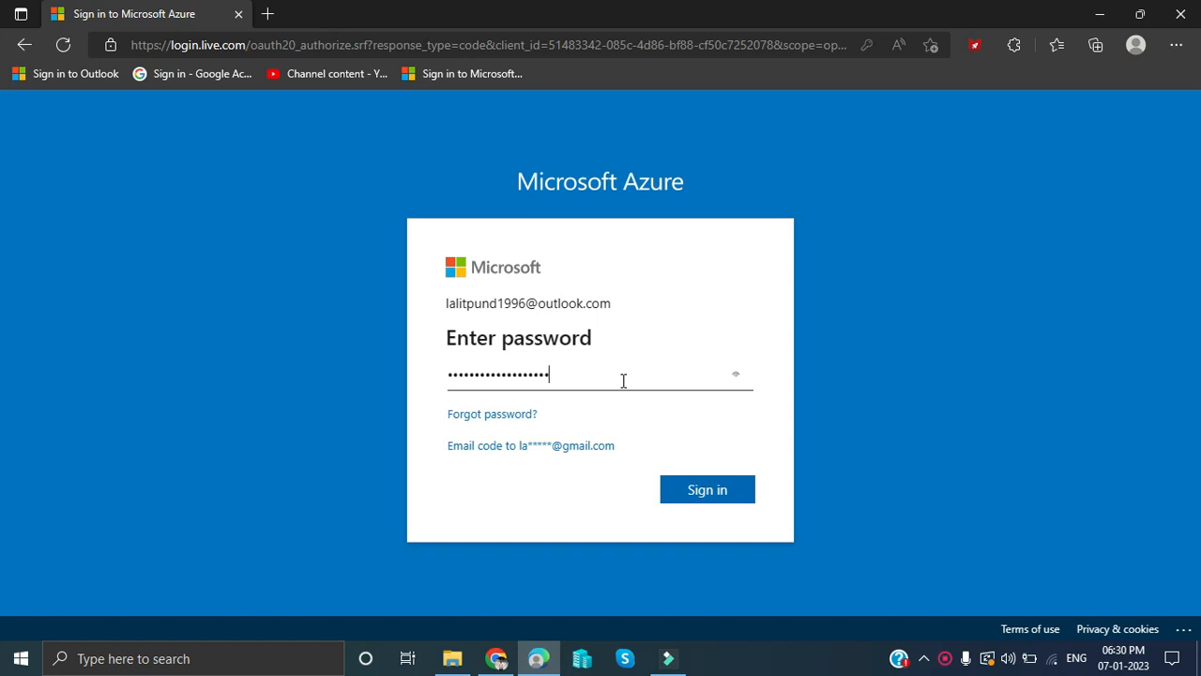
- Sign in to the portal and dismiss the remaining-credit notice on the home page
left_click(695, 495)
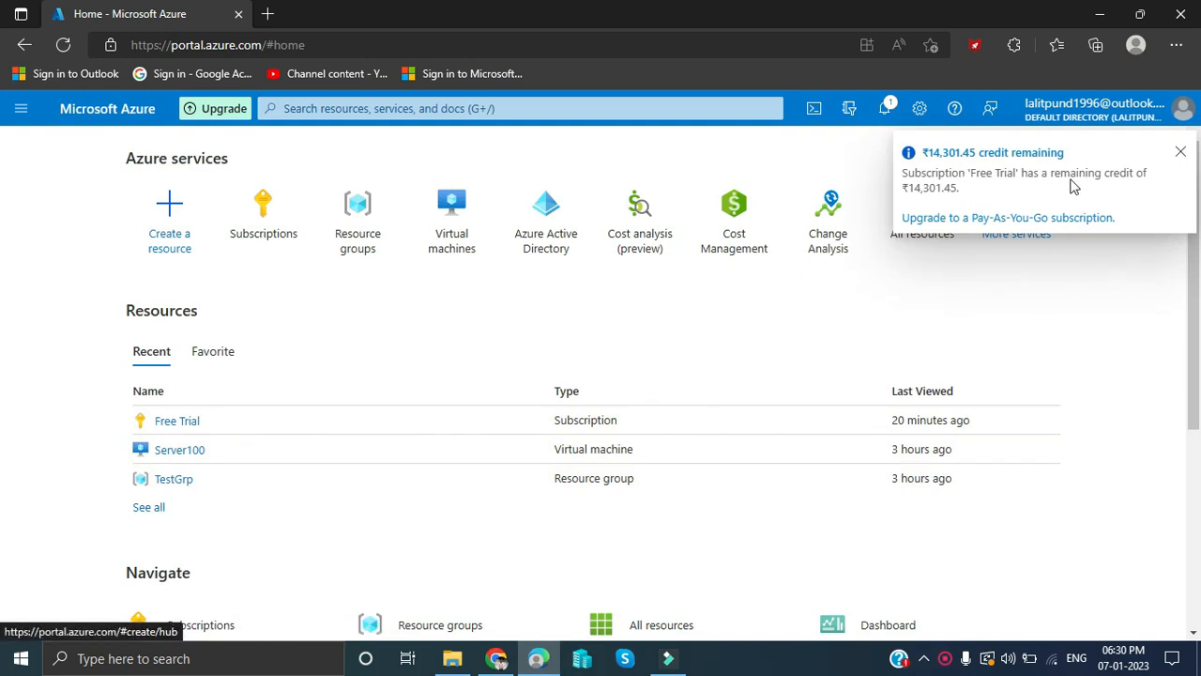
left_click(1180, 155)
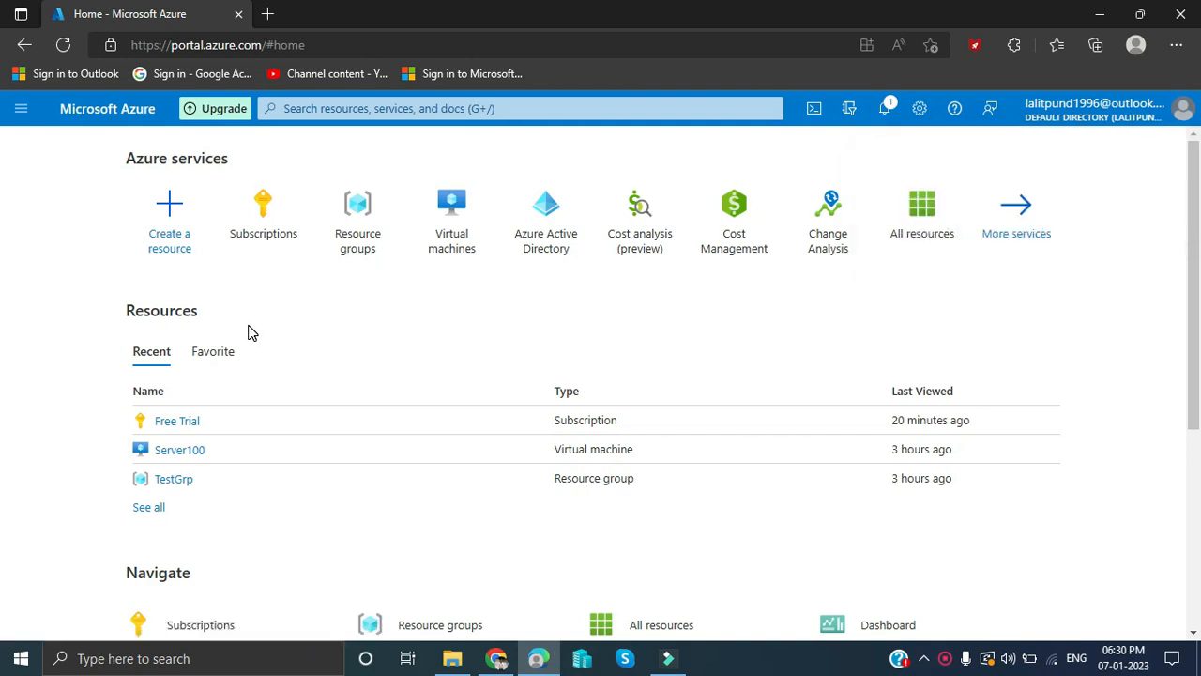
- Start a new resource group named TestGrp2 under the Free Trial subscription in (US) West US 3
left_click(365, 228)
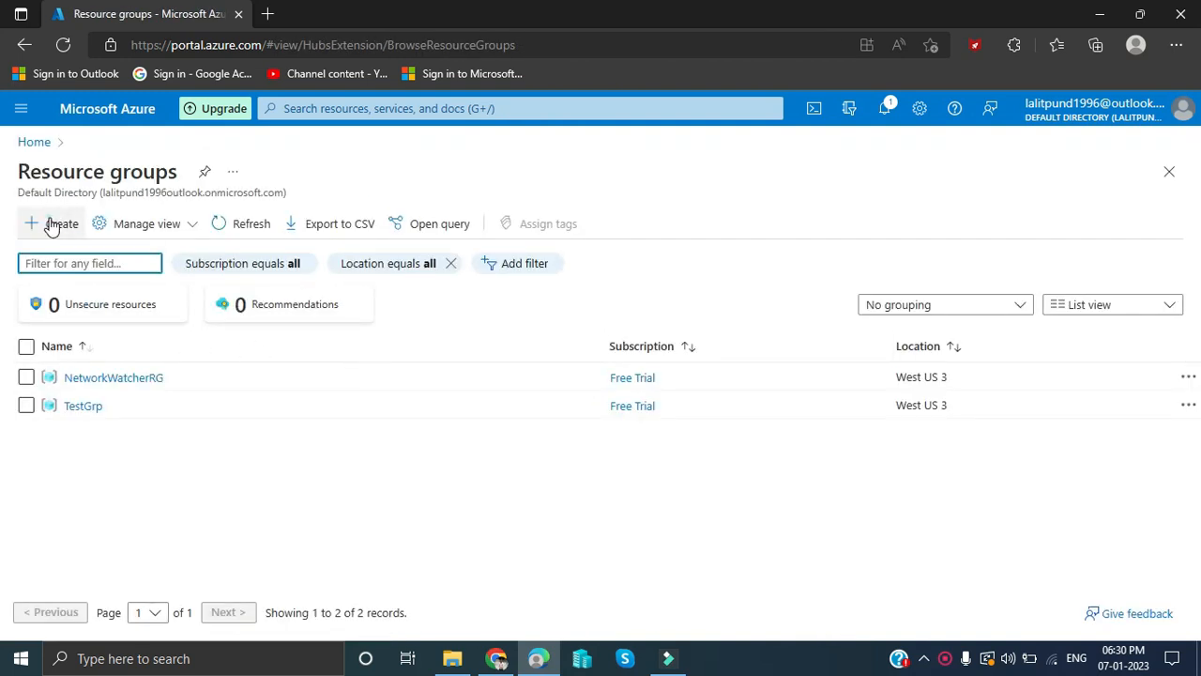
left_click(56, 224)
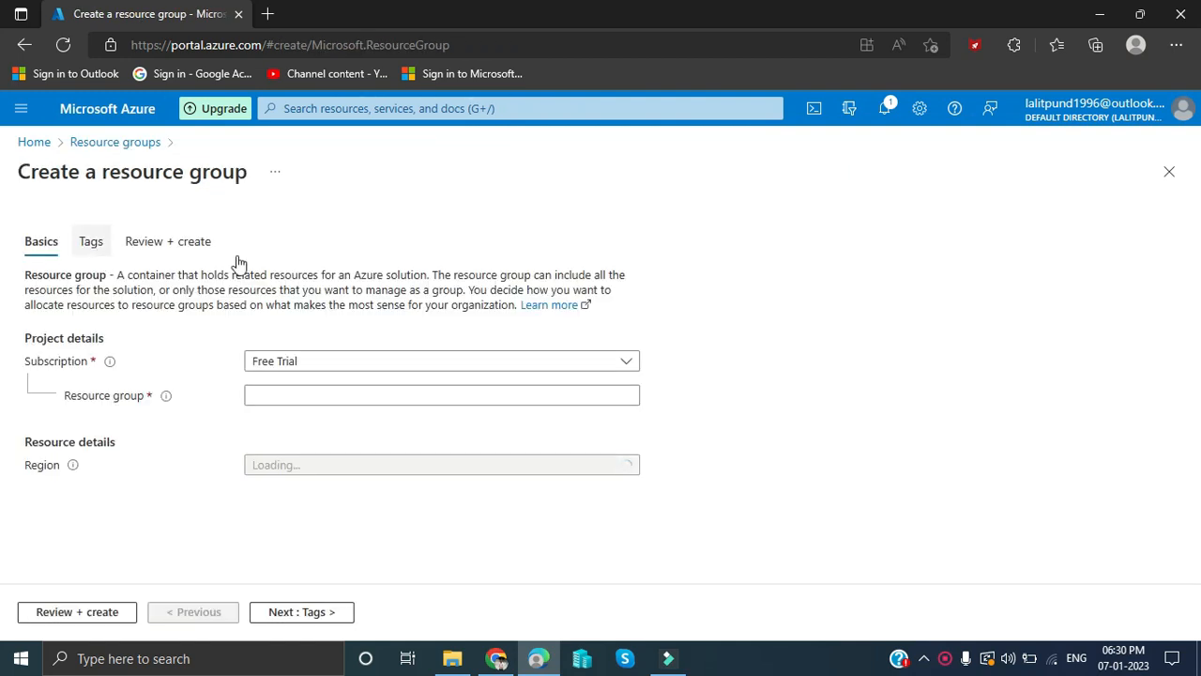
left_click(335, 362)
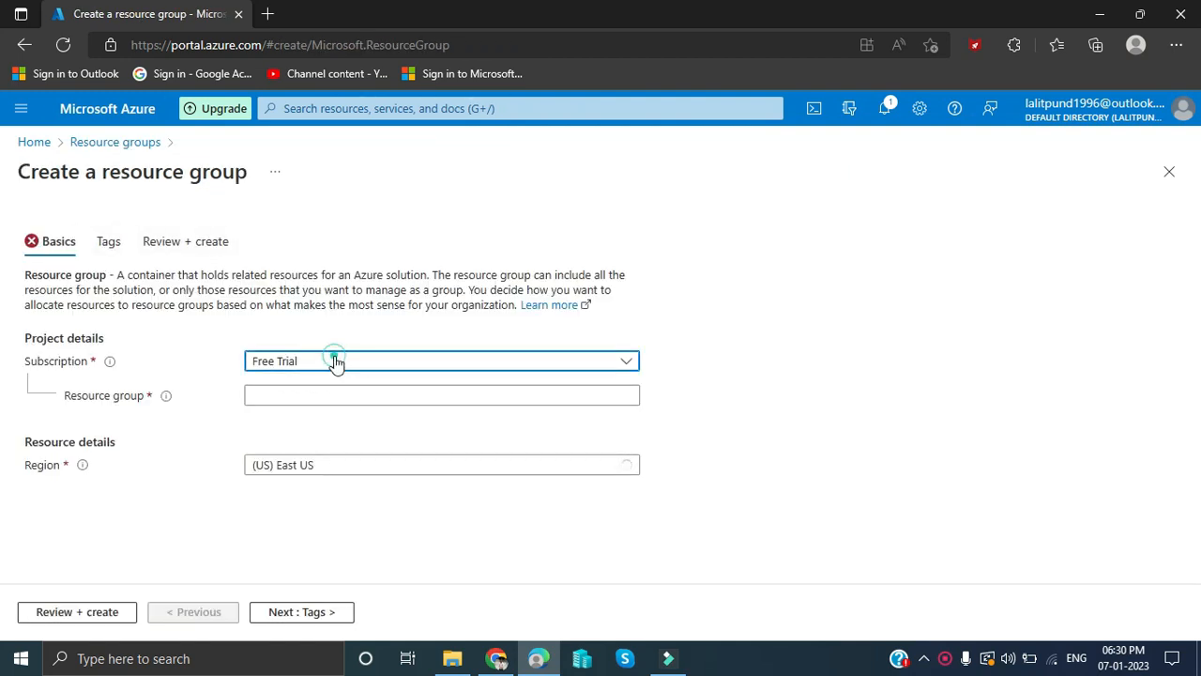
left_click(317, 420)
left_click(306, 394)
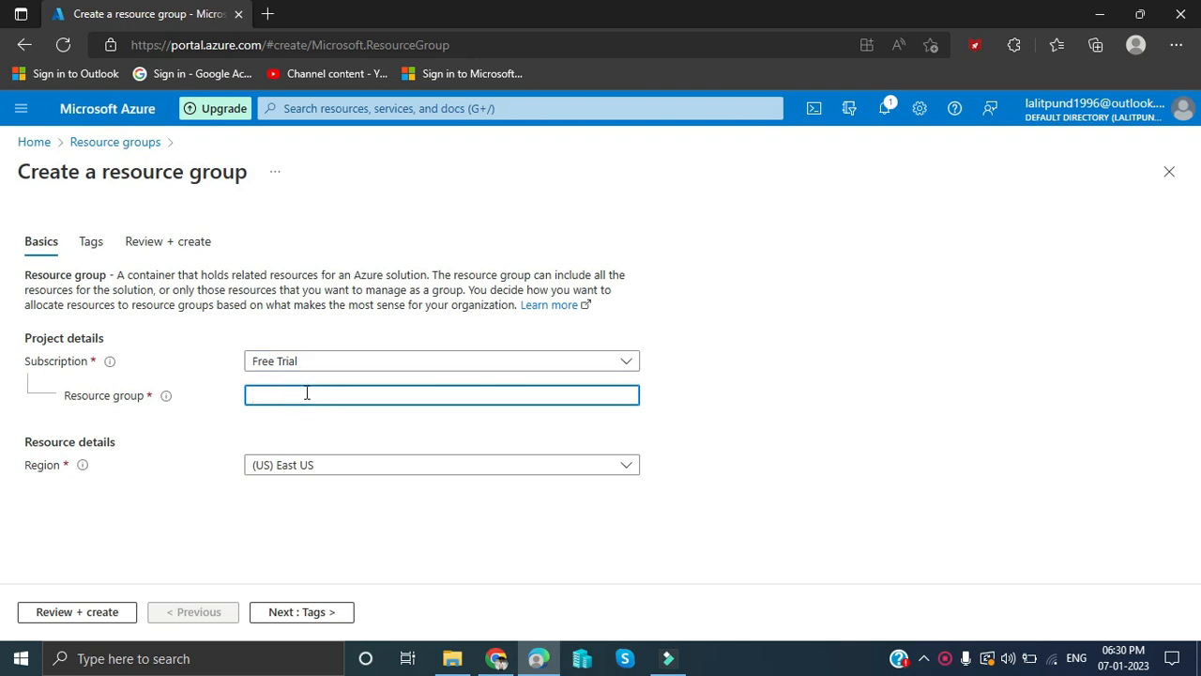
type("TestG")
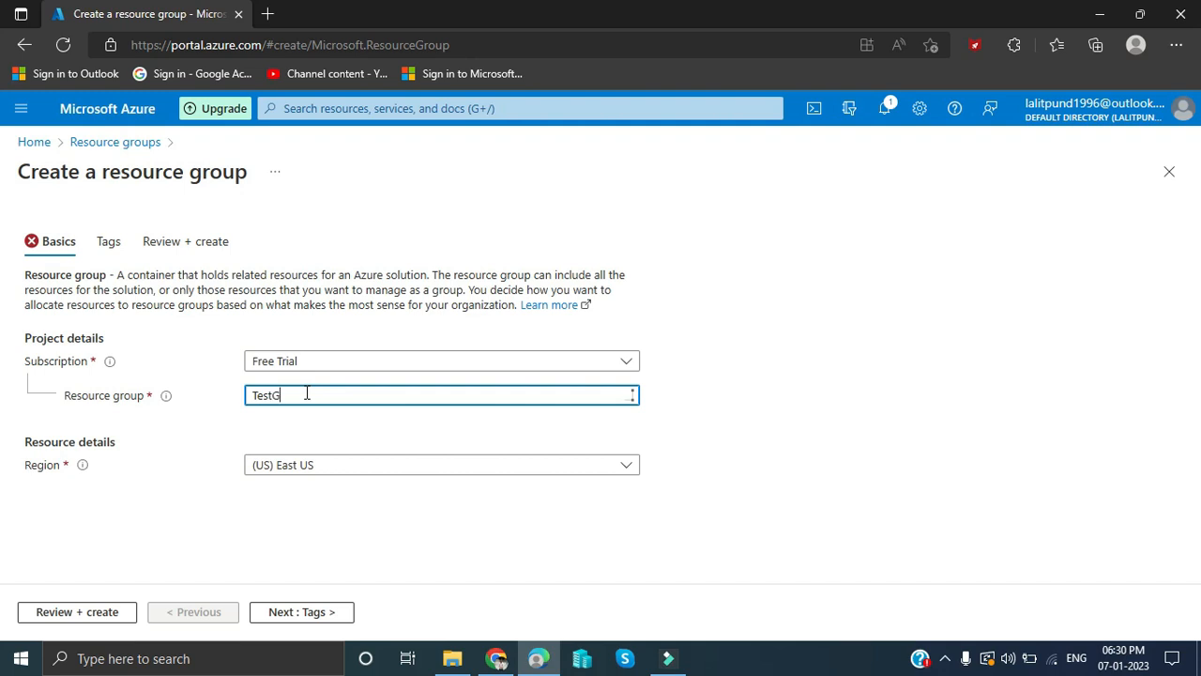
type("rp2")
left_click(411, 468)
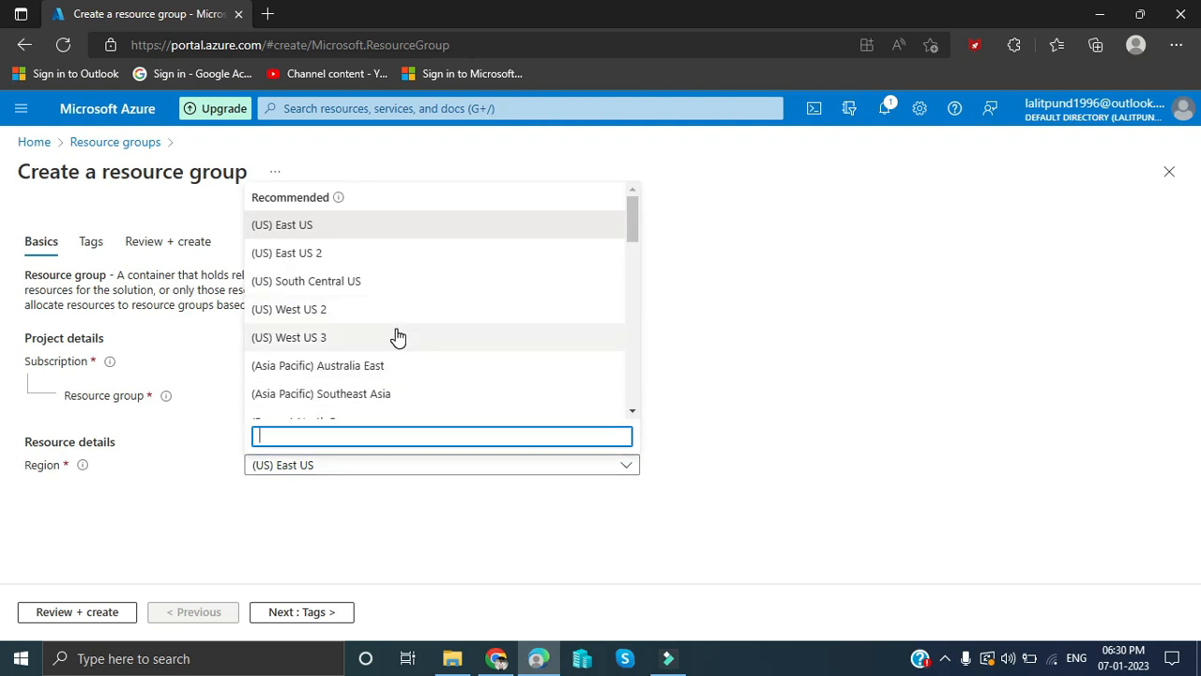
left_click(397, 336)
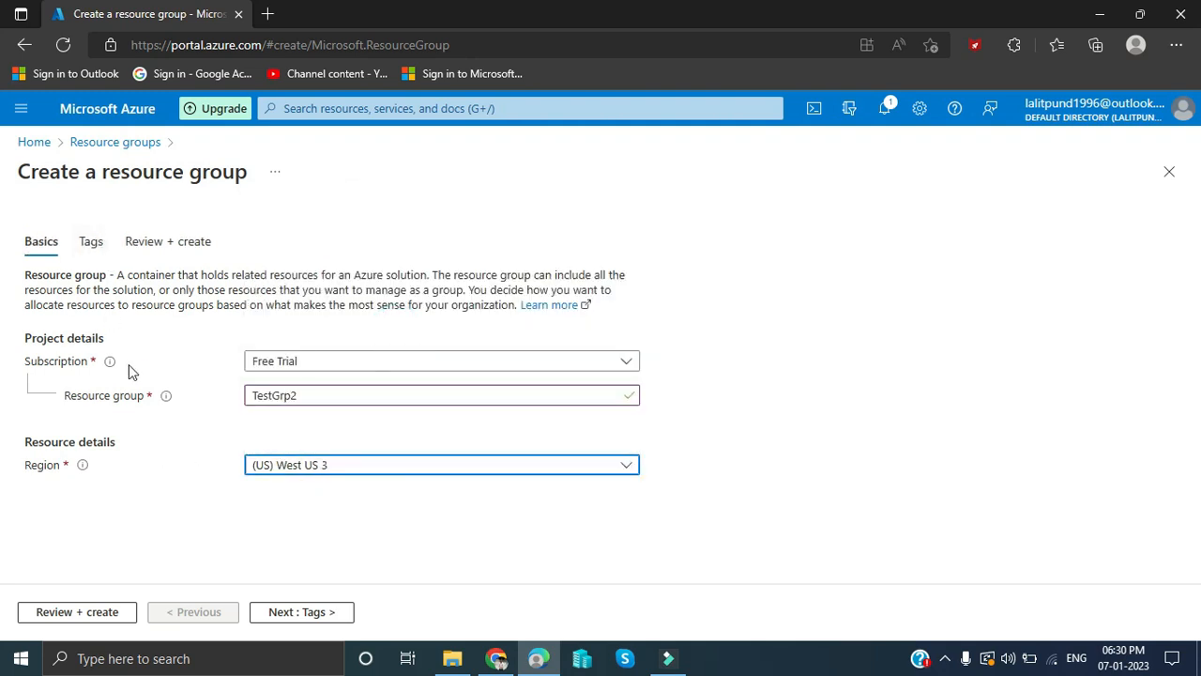
left_click(282, 611)
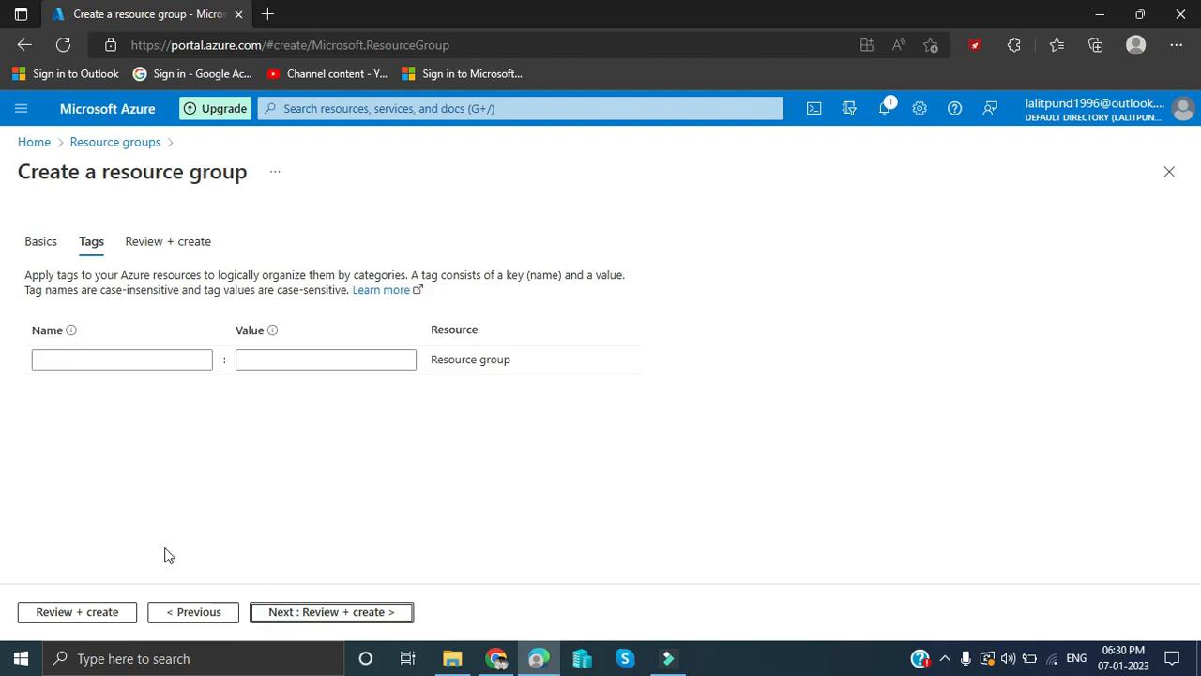
- Add a CreatedBy tag with the creator's name as its value
left_click(81, 360)
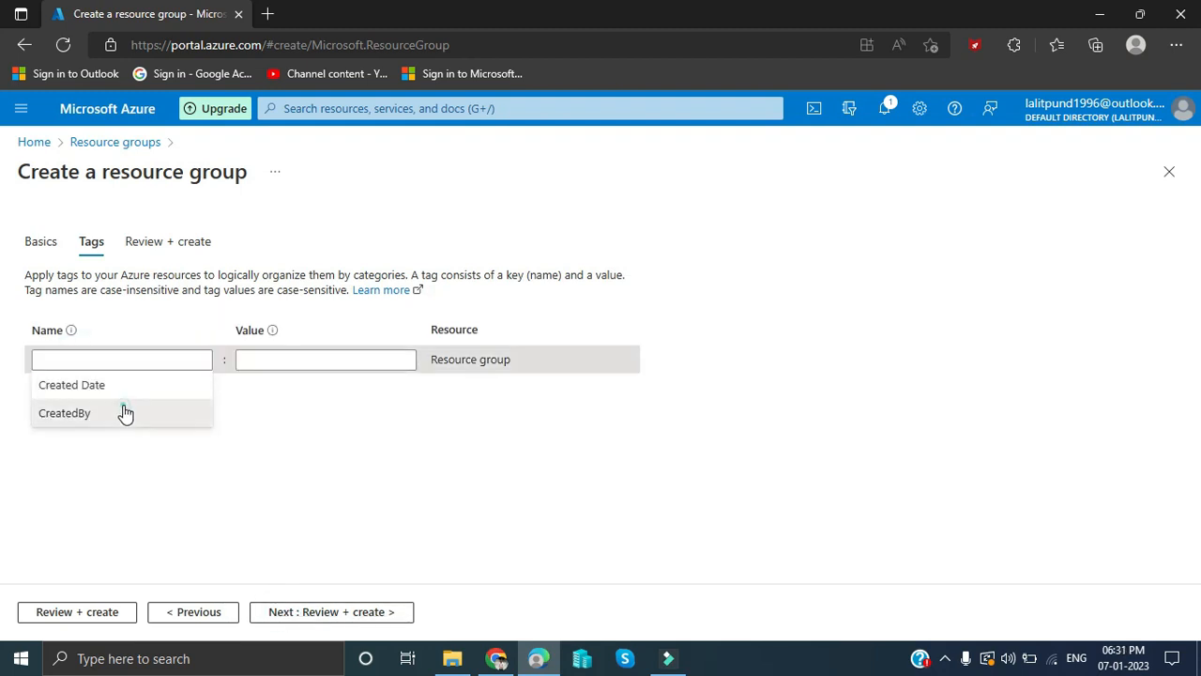
left_click(126, 413)
left_click(339, 359)
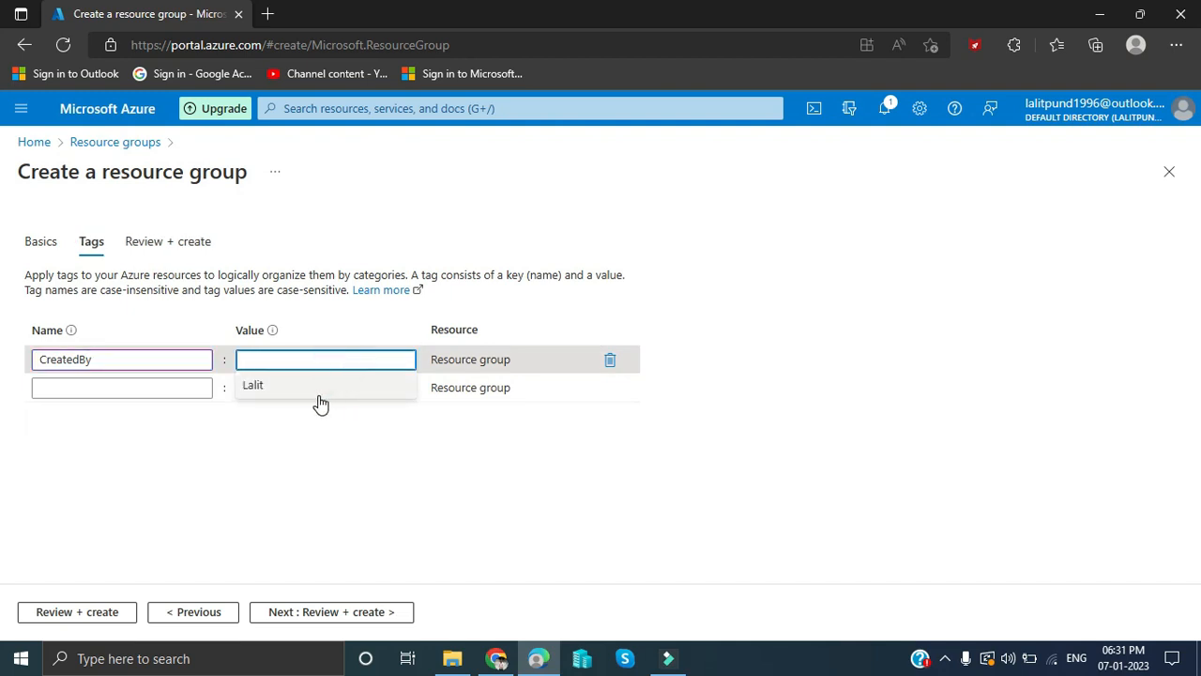
left_click(317, 390)
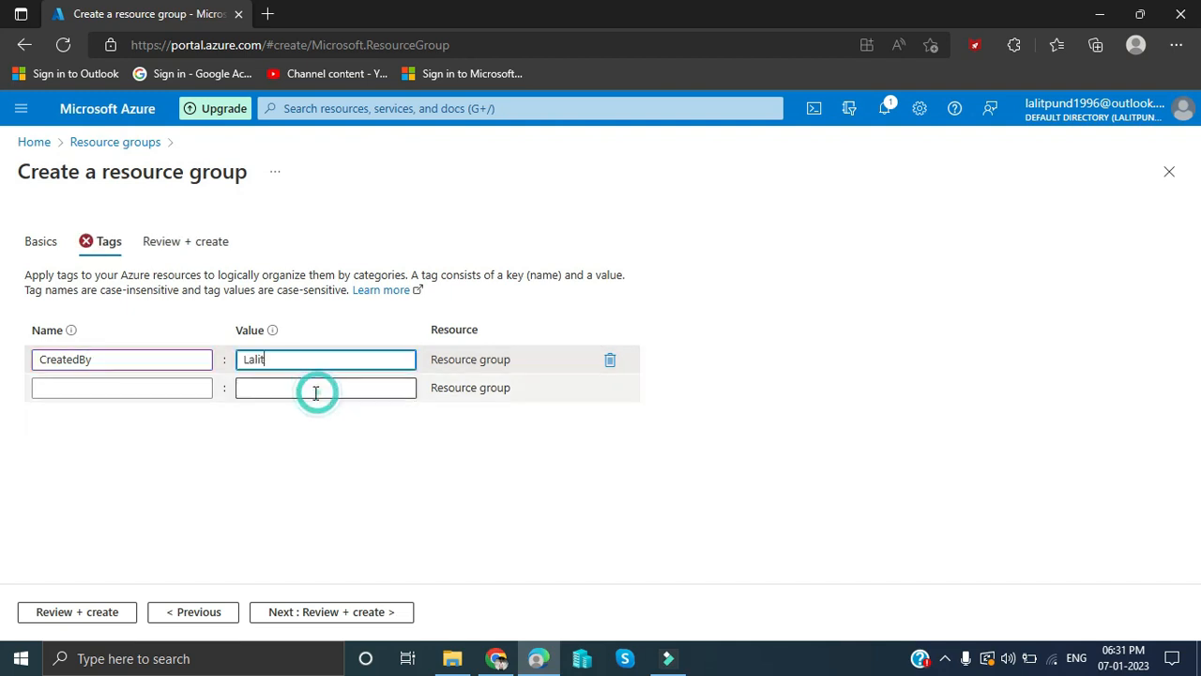
type("Pund")
left_click(218, 396)
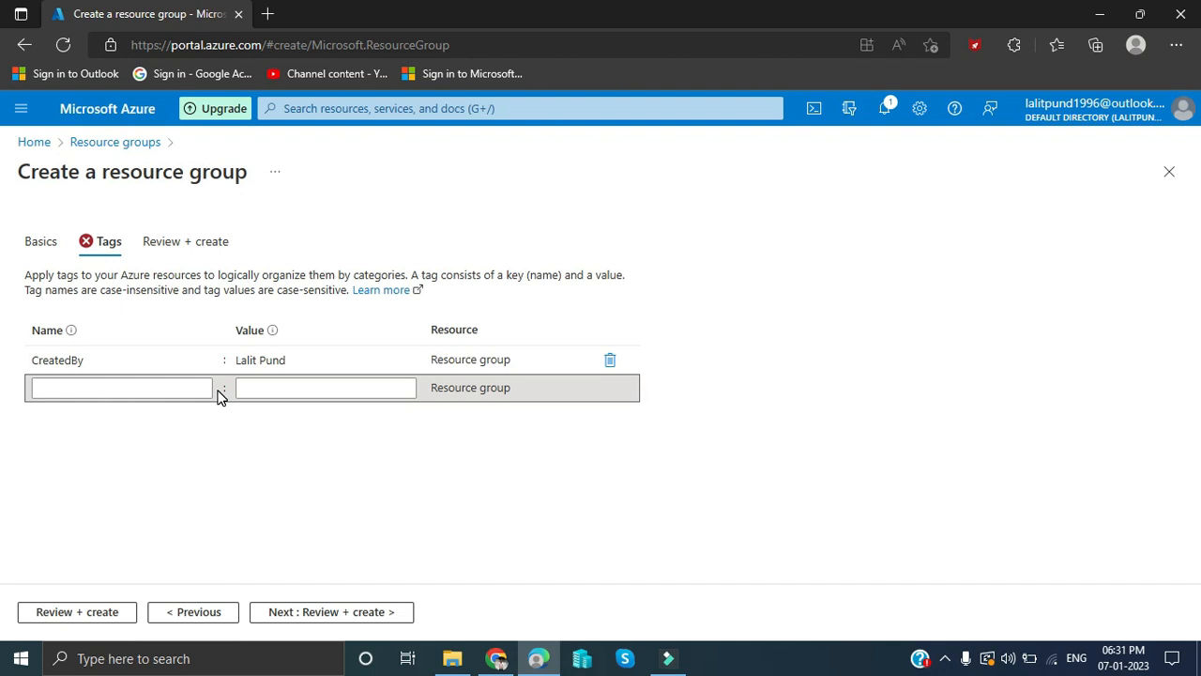
- Add a Created Date tag set to 07-Jan-2023 and go to the review
left_click(128, 387)
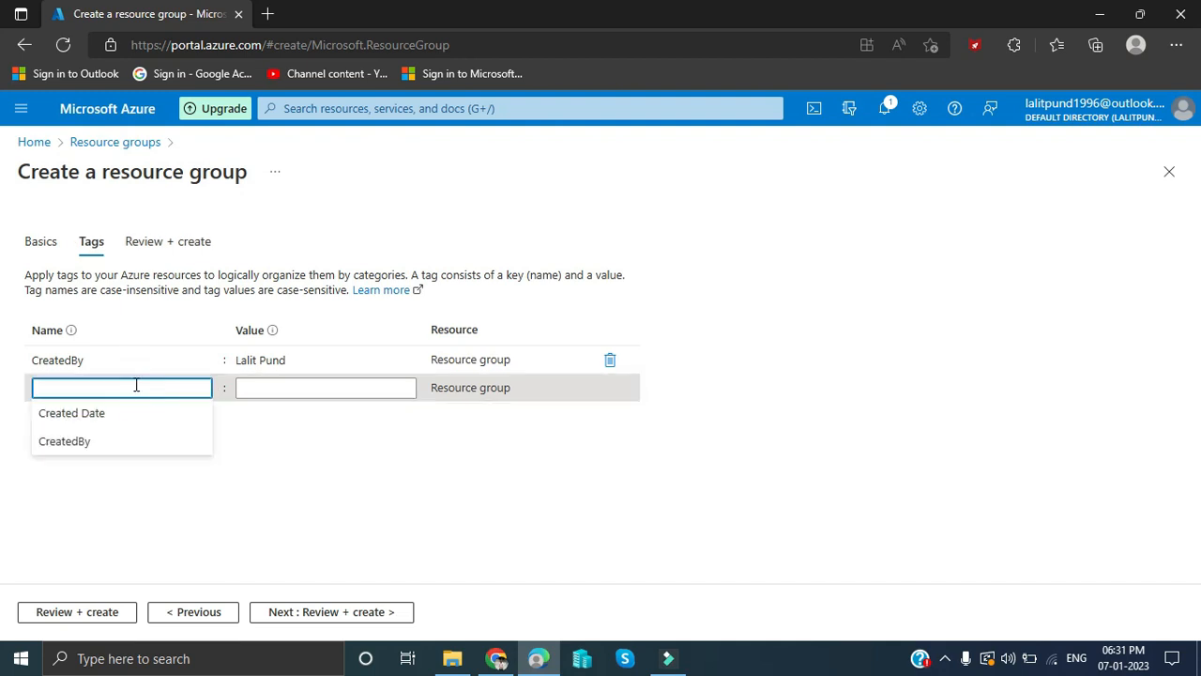
left_click(99, 441)
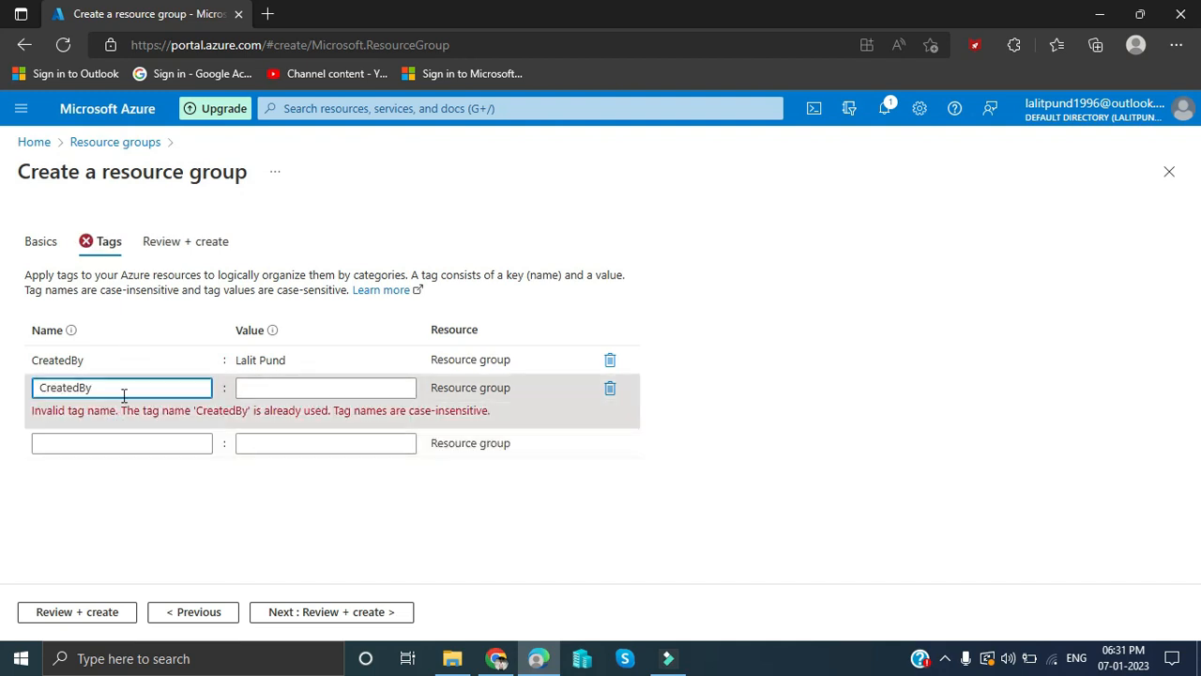
key("BackSpace")
key("BackSpace")
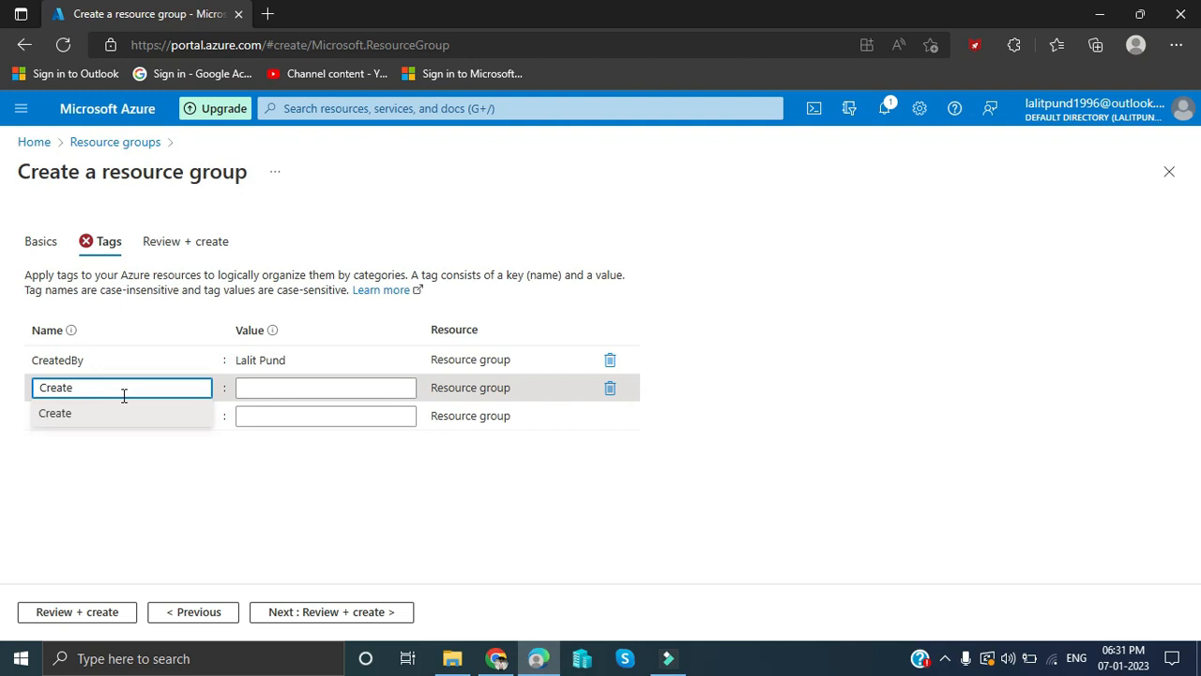
key("BackSpace")
type("d ")
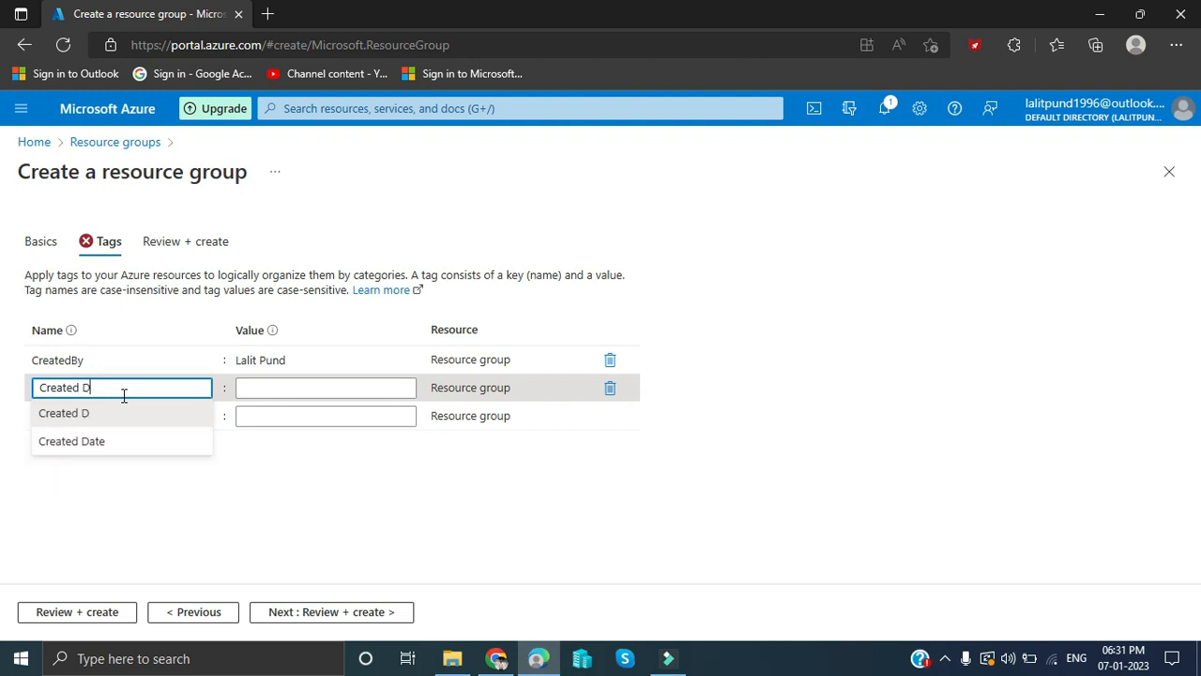
type("Date")
key("Tab")
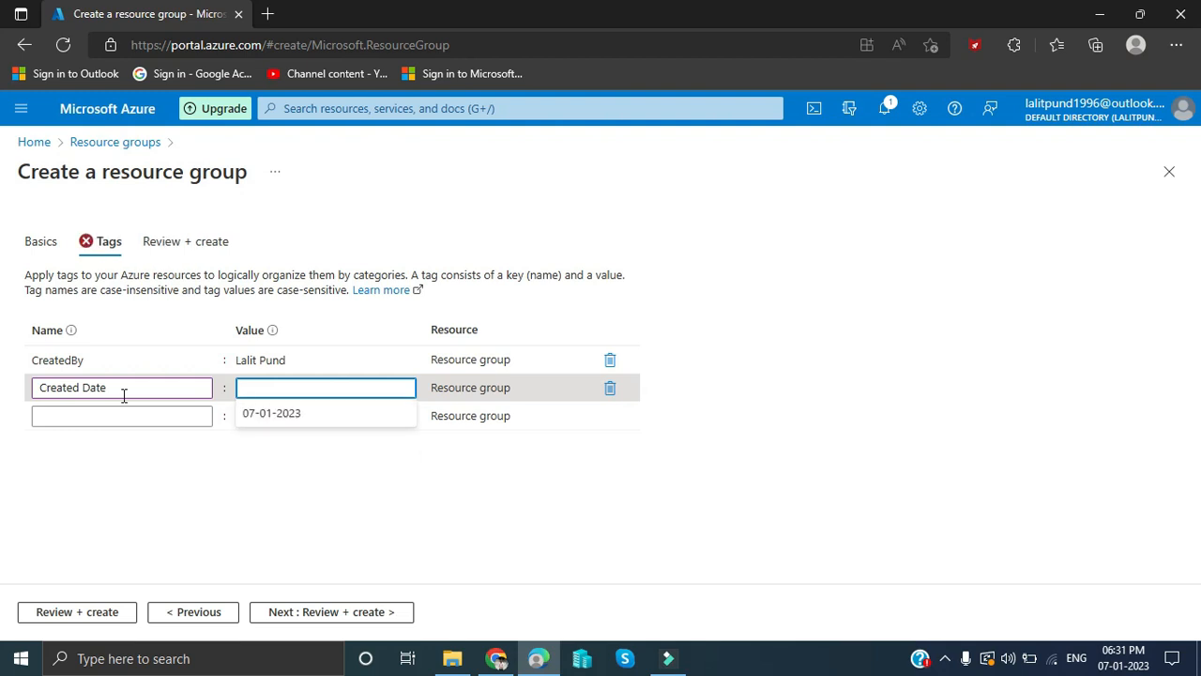
type("07-Jan-2023")
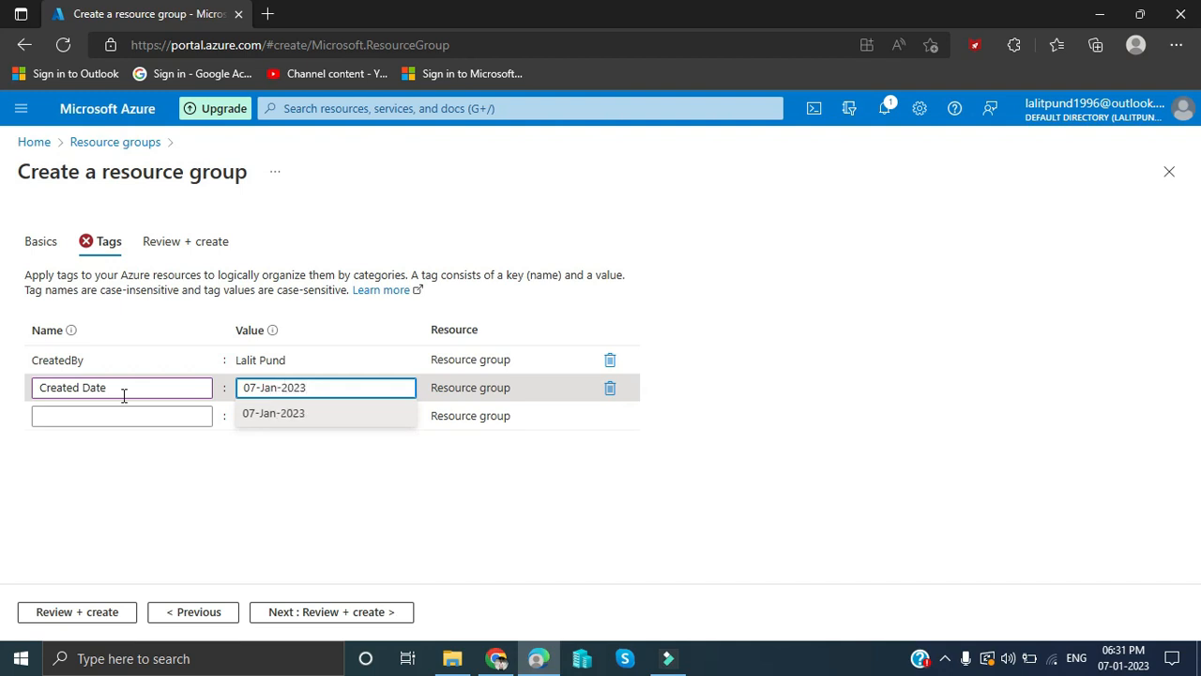
left_click(209, 514)
left_click(357, 615)
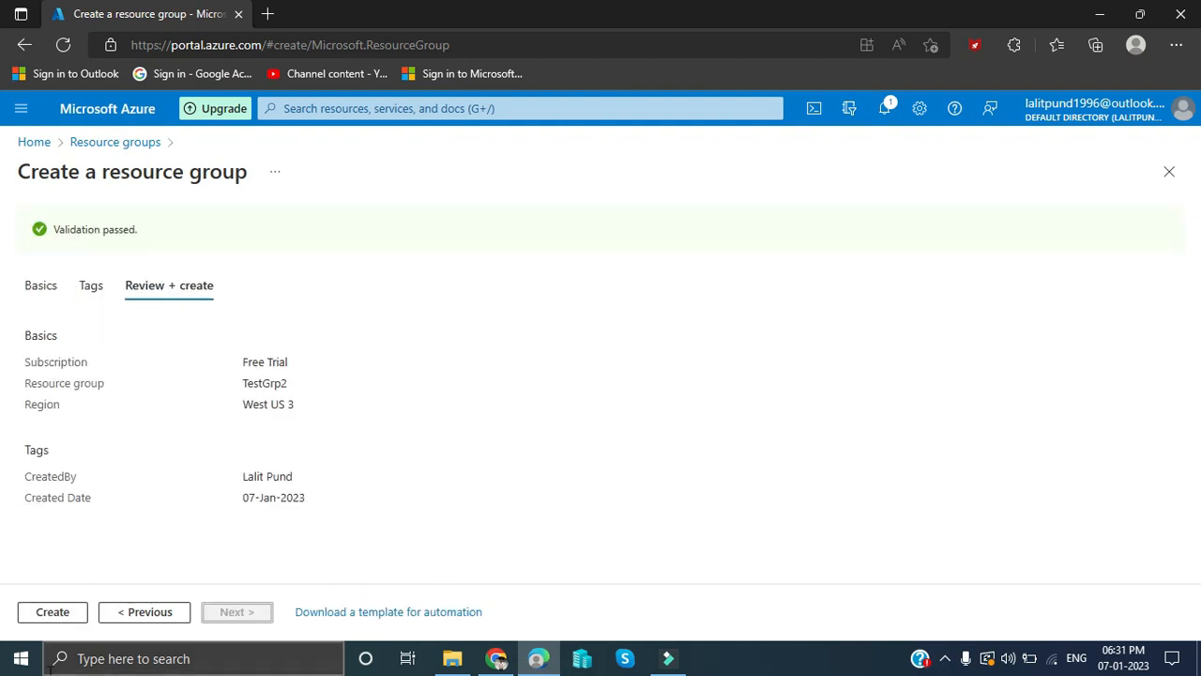
- Create TestGrp2, open it to confirm its CreatedBy and Created Date tags, then return Home
left_click(42, 618)
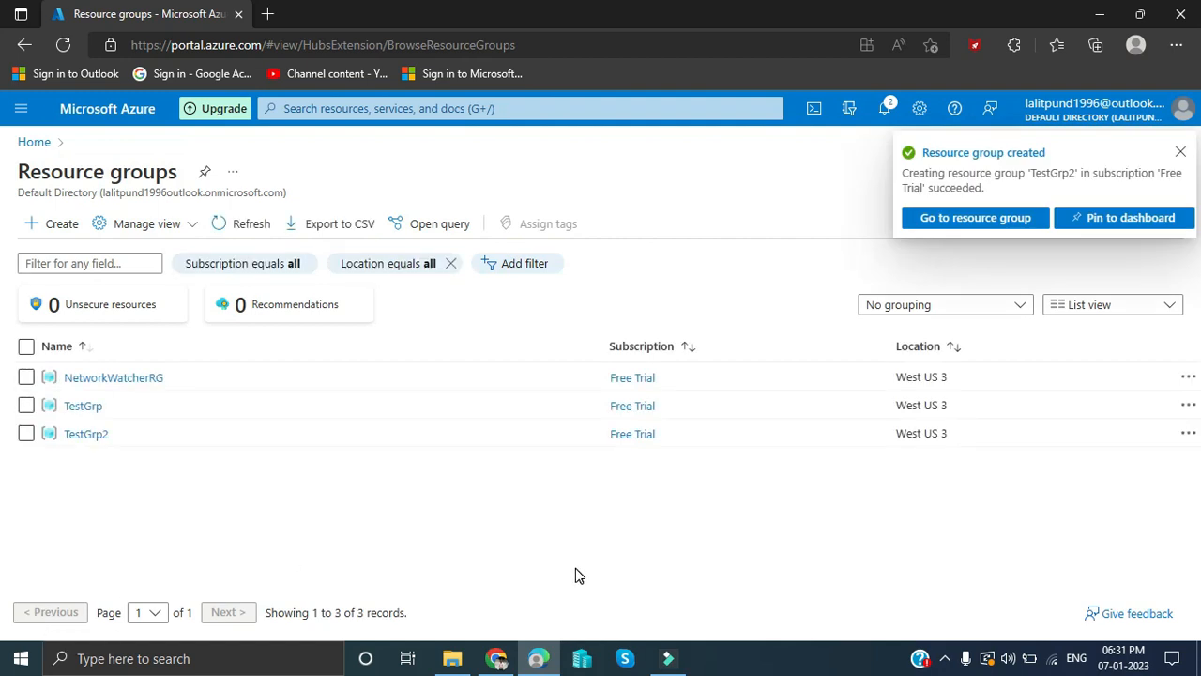
left_click(957, 219)
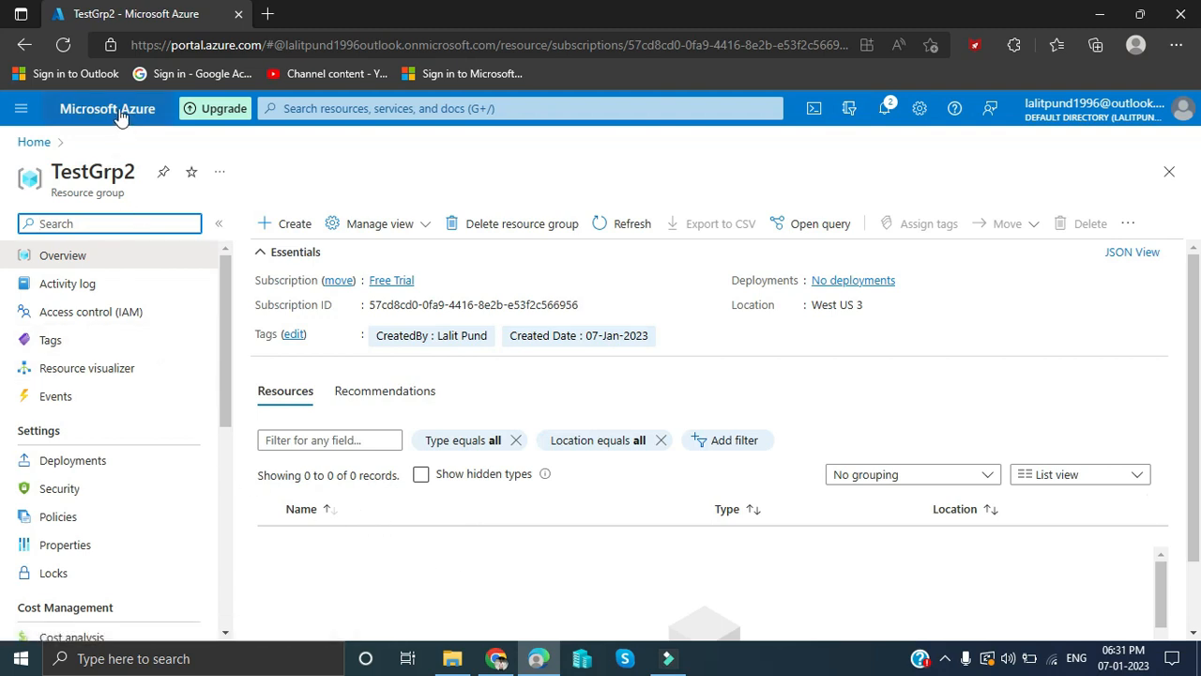
left_click(32, 143)
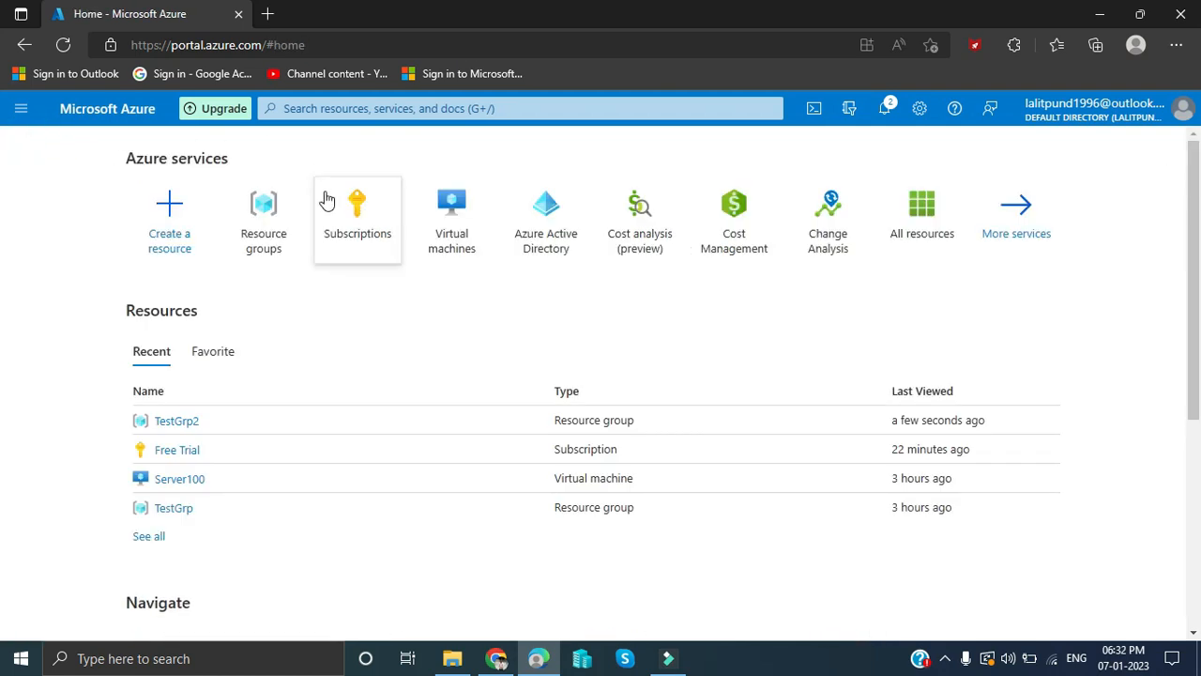
- Start a new Azure virtual machine and place it in the TestGrp2 resource group
left_click(460, 234)
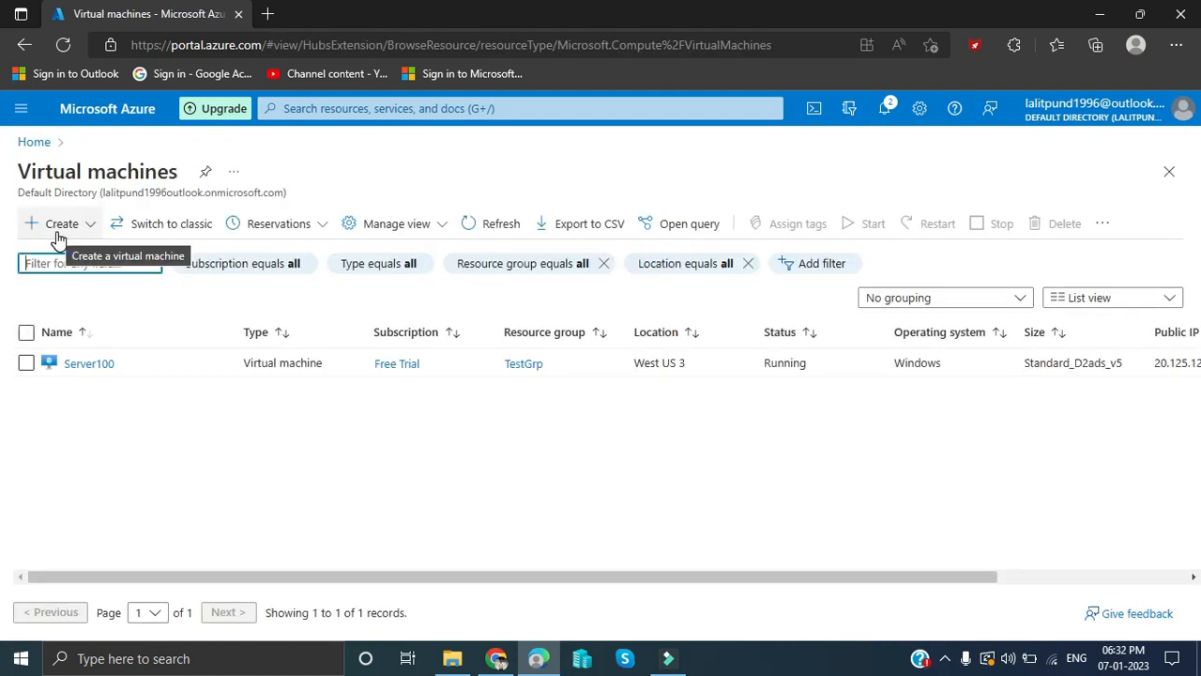
left_click(57, 235)
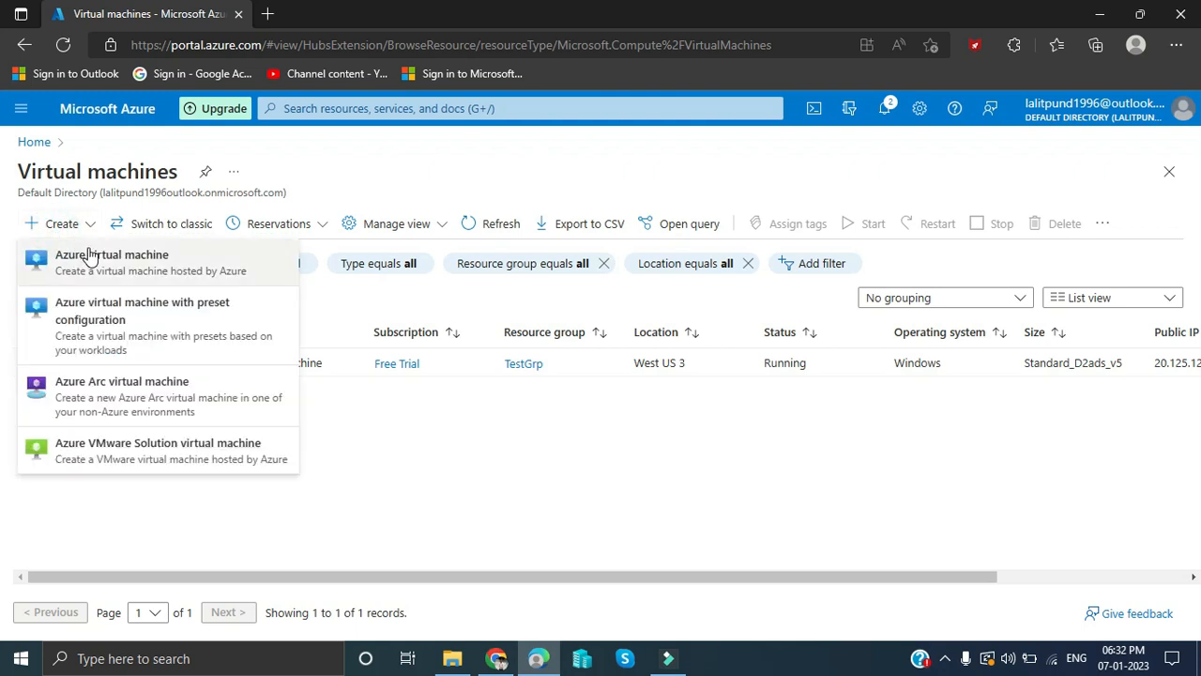
left_click(89, 251)
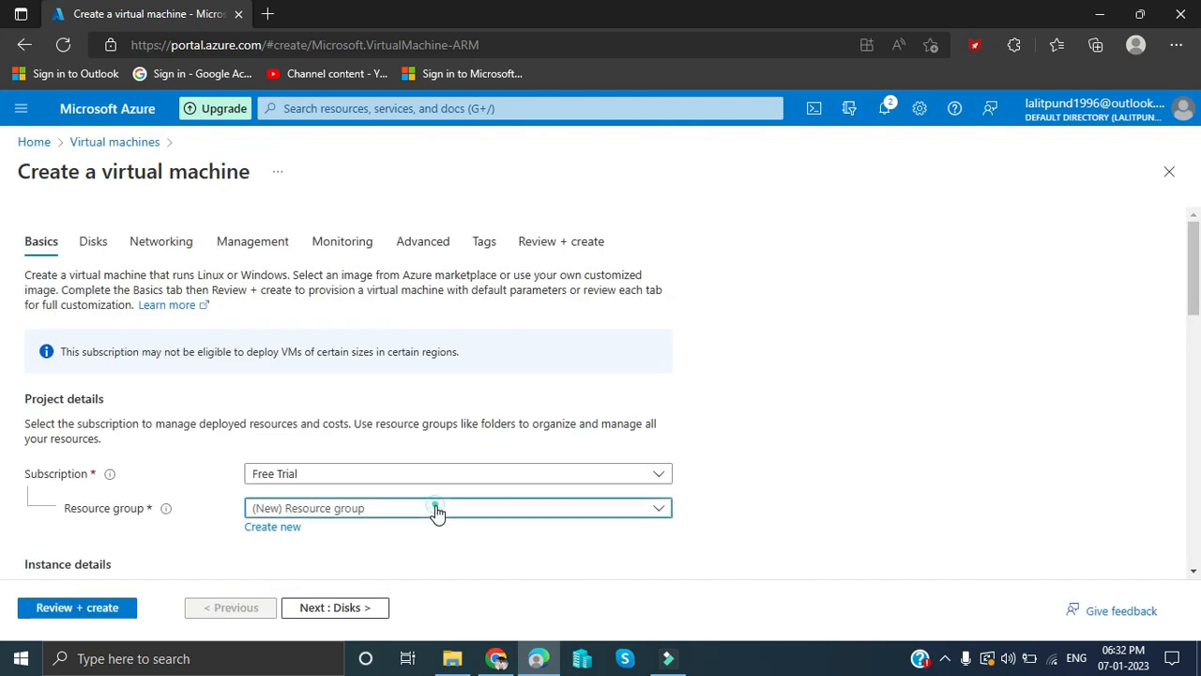
left_click(437, 511)
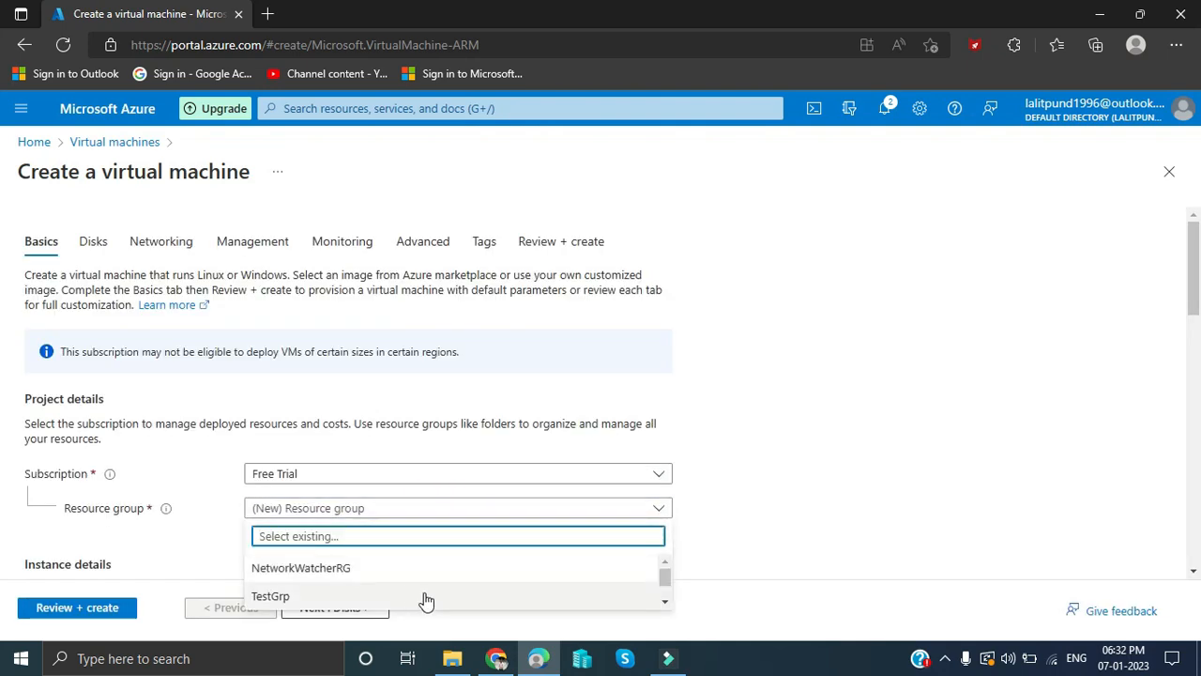
left_click(664, 602)
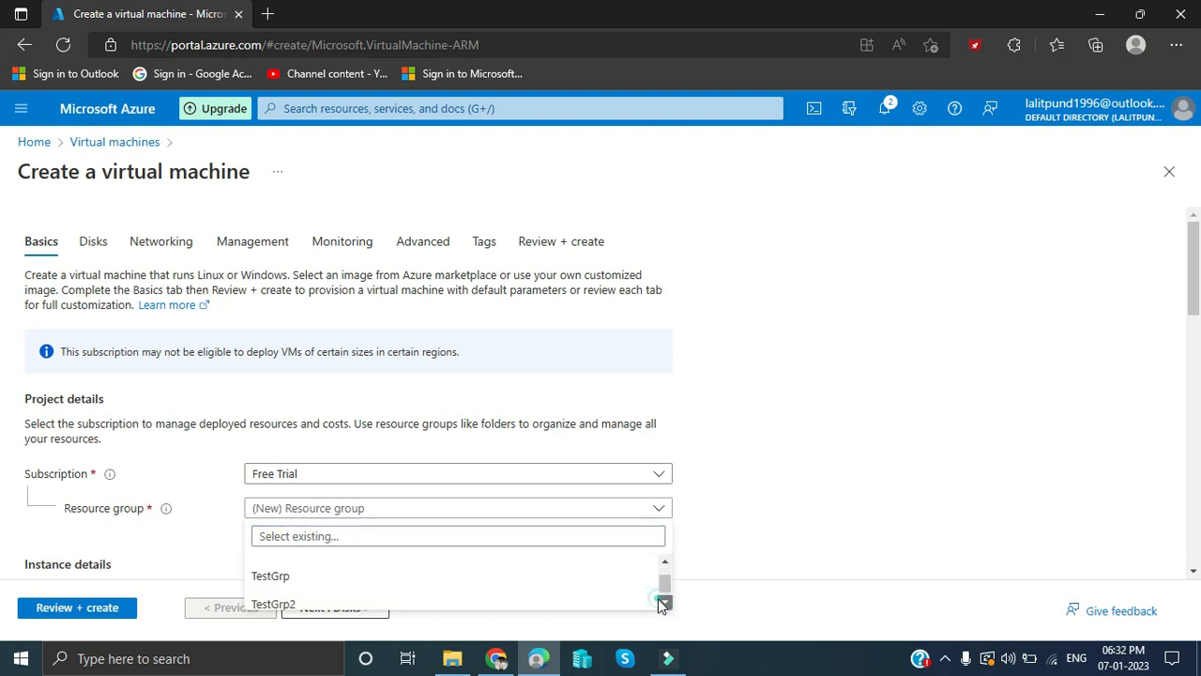
left_click(475, 601)
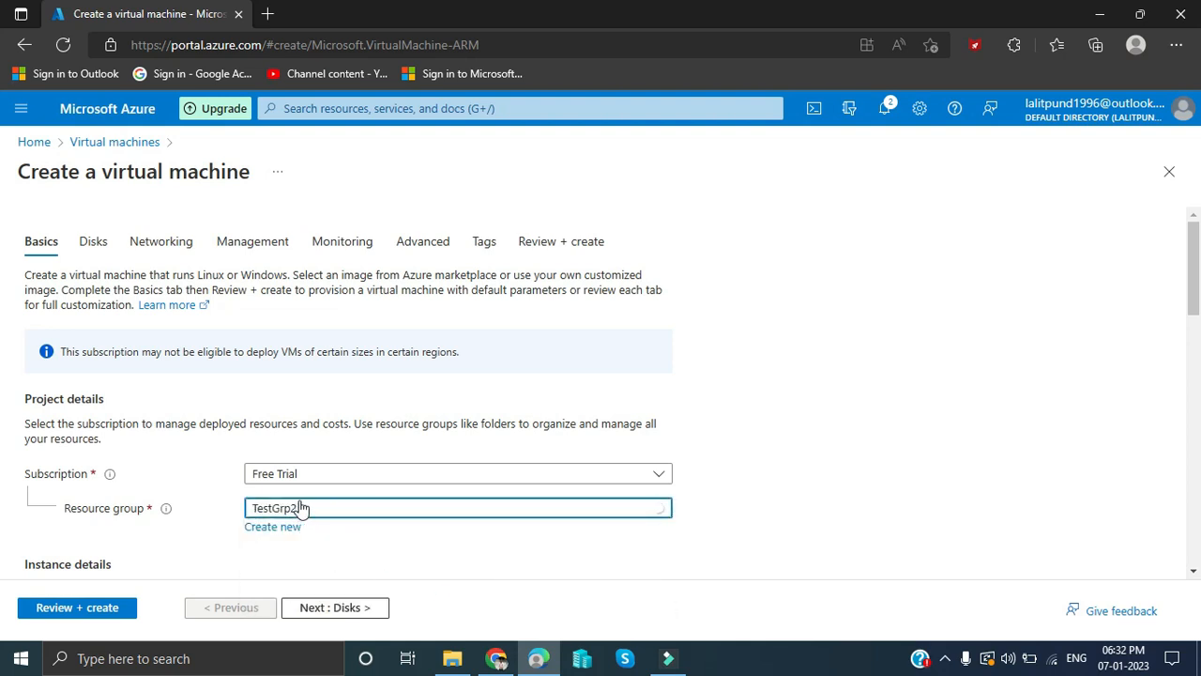
scroll(485, 504, "down", 2)
- Keep (US) West US 3 as the region and choose the Windows Server 2016 Datacenter image
left_click(429, 415)
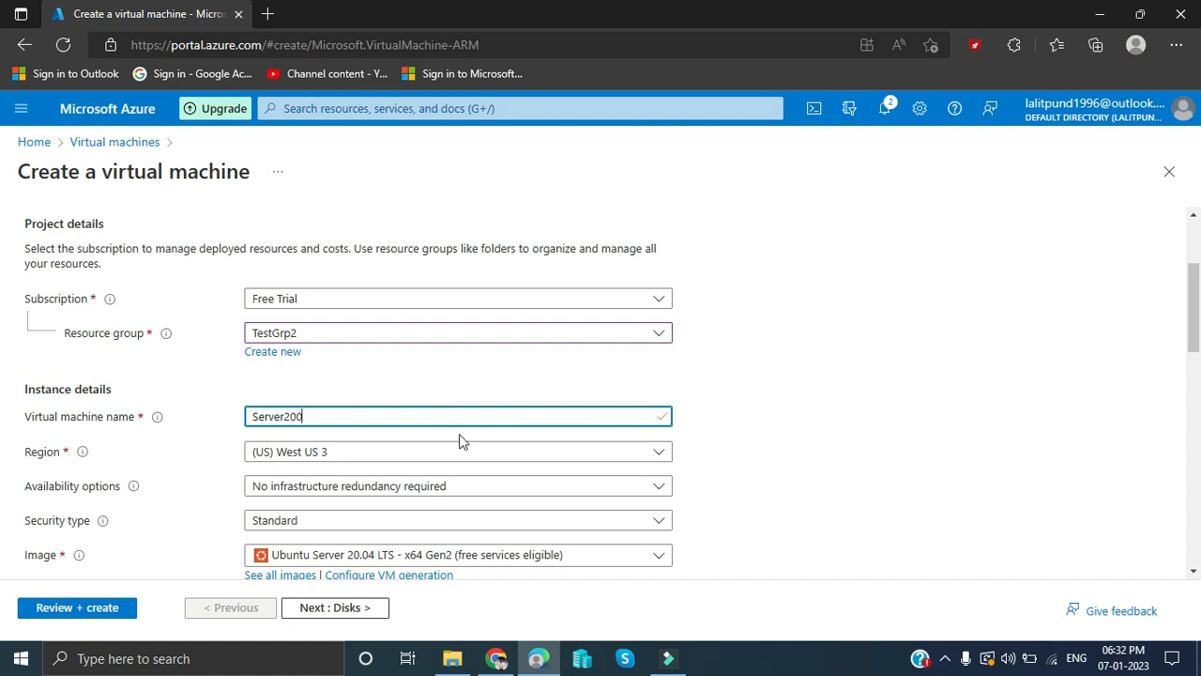
left_click(511, 458)
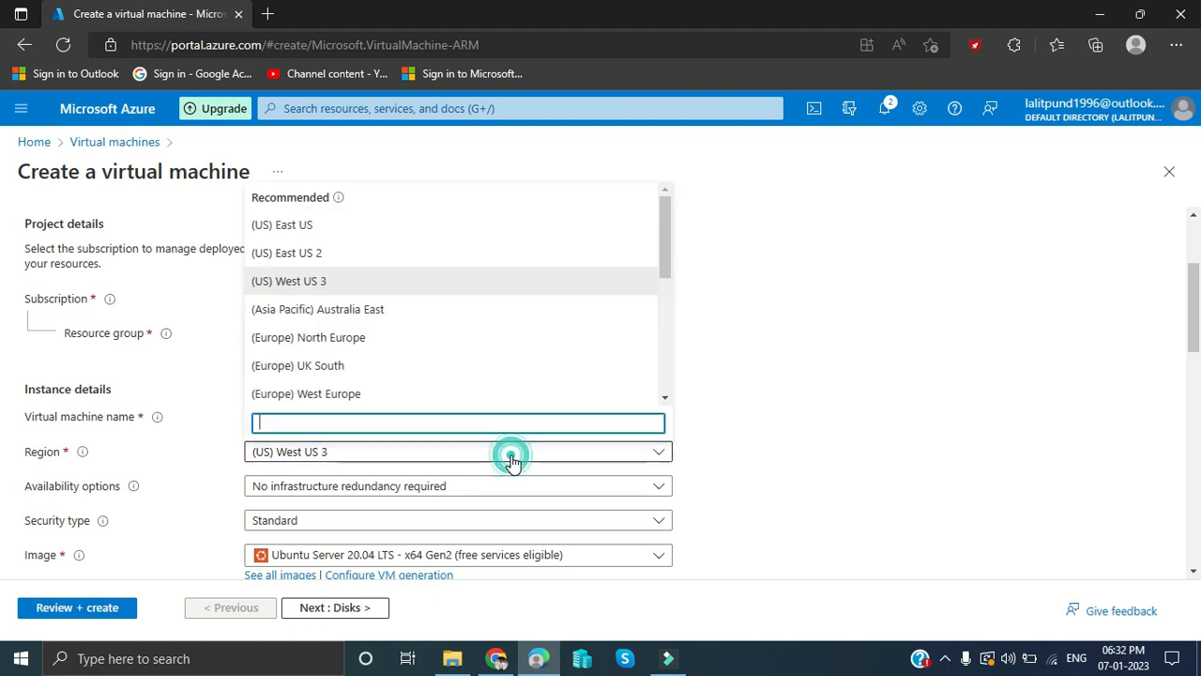
left_click(466, 281)
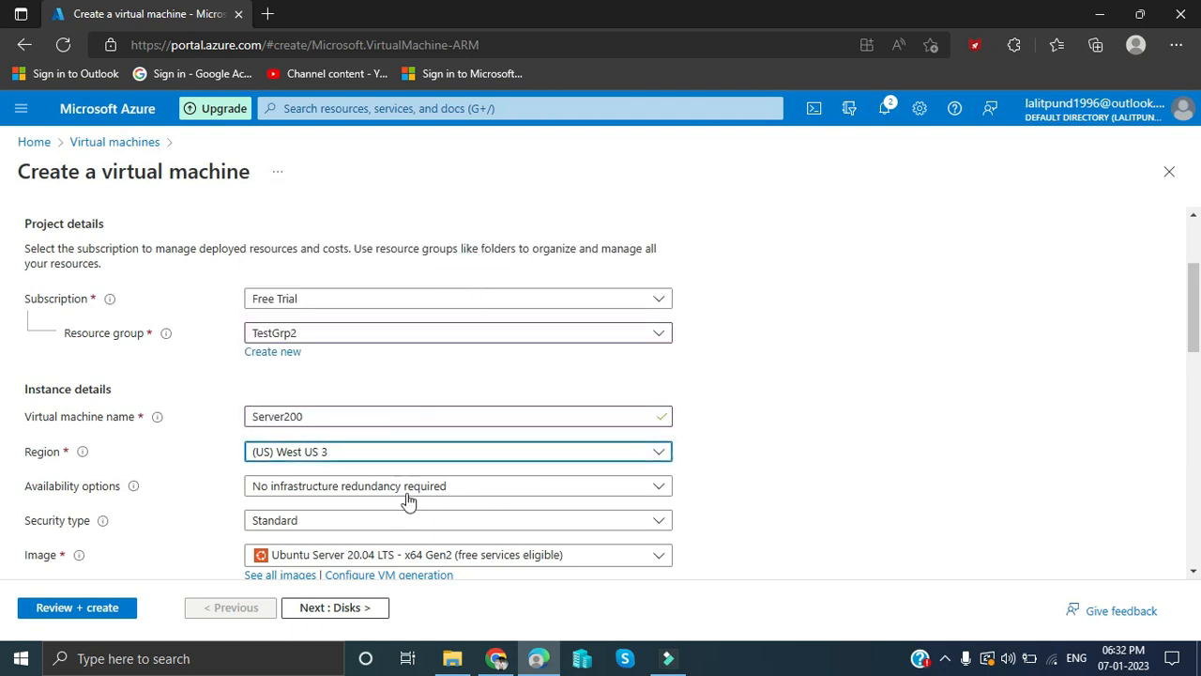
left_click(441, 558)
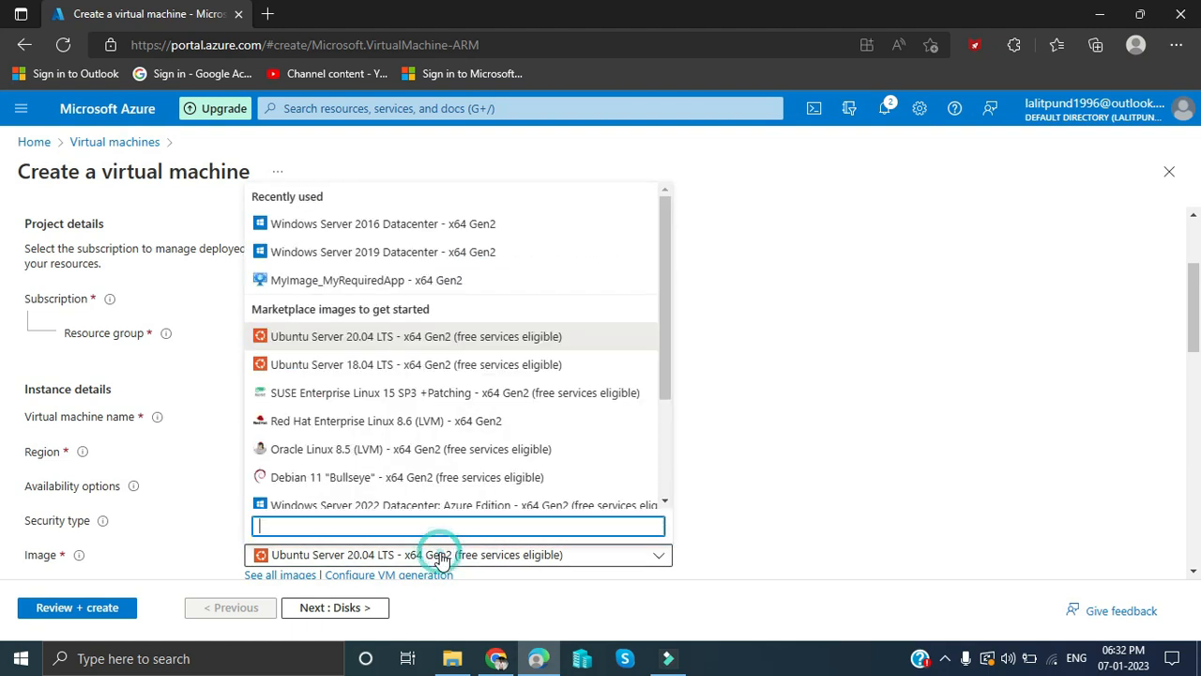
left_click(409, 225)
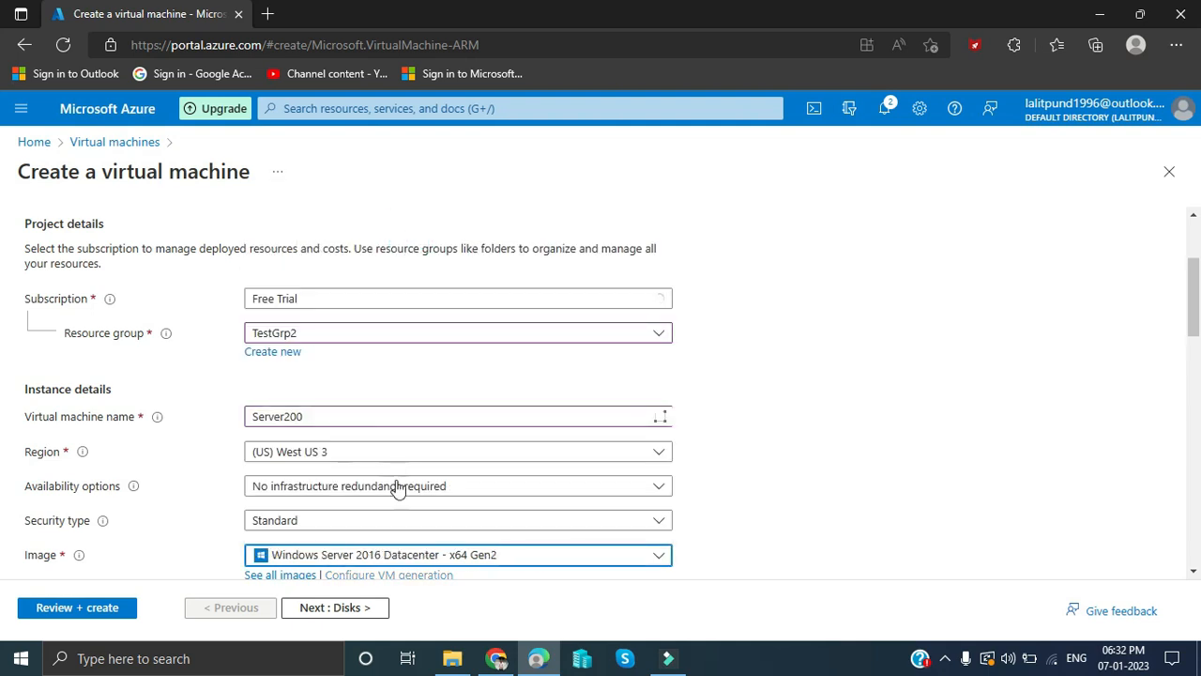
scroll(396, 484, "down", 3)
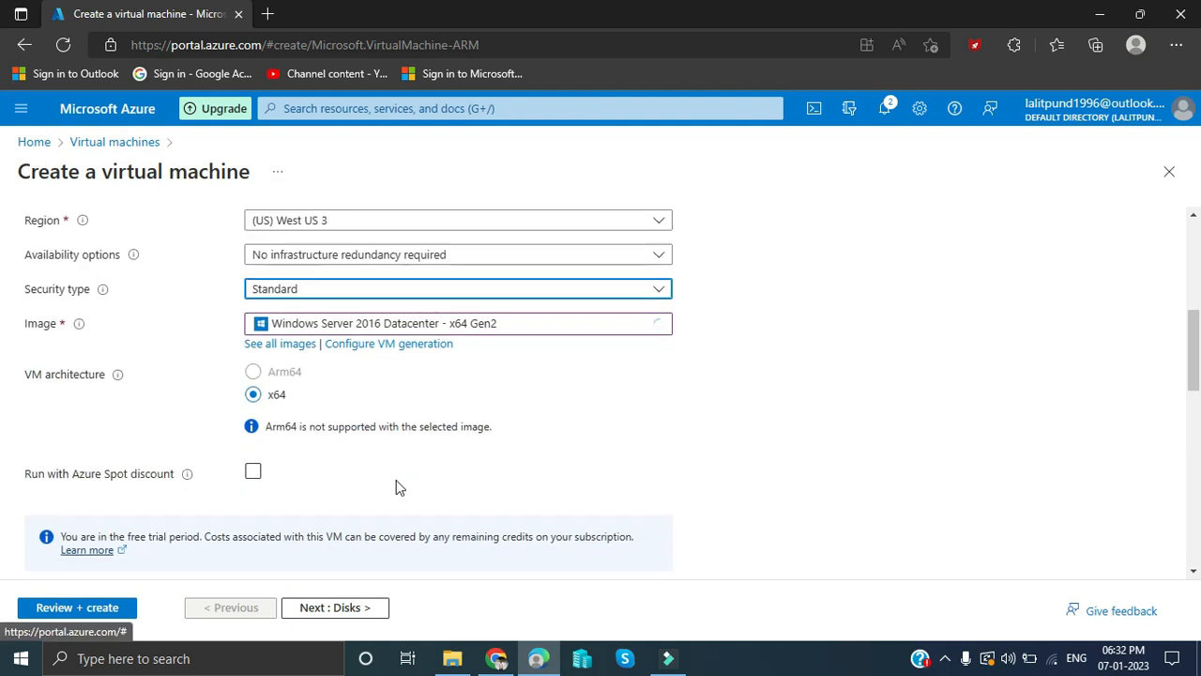
scroll(397, 486, "down", 2)
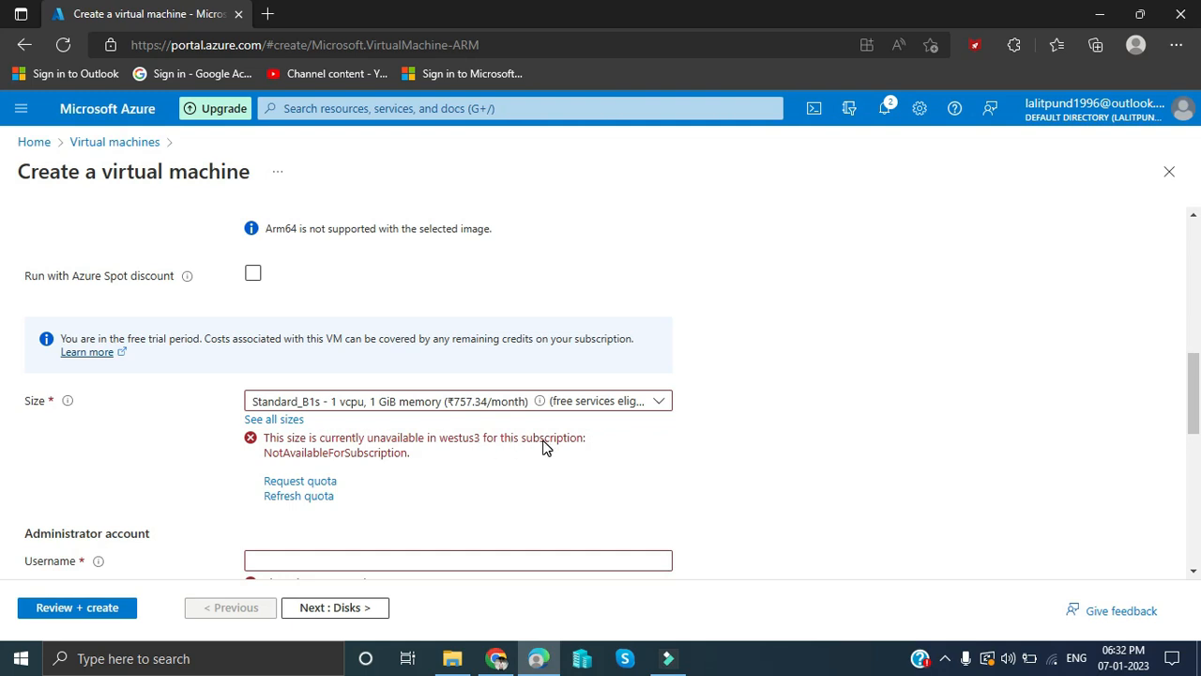
- Choose the Standard_D2as_v4 size and enter the administrator username, password and password confirmation
left_click(593, 409)
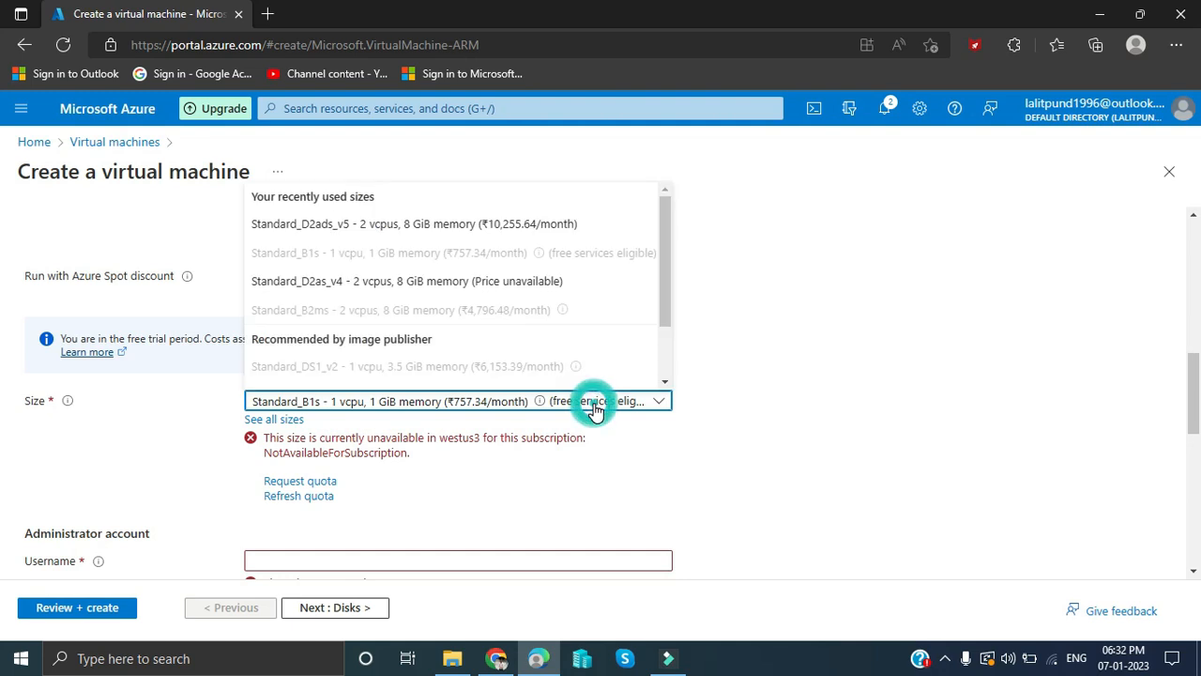
left_click(489, 293)
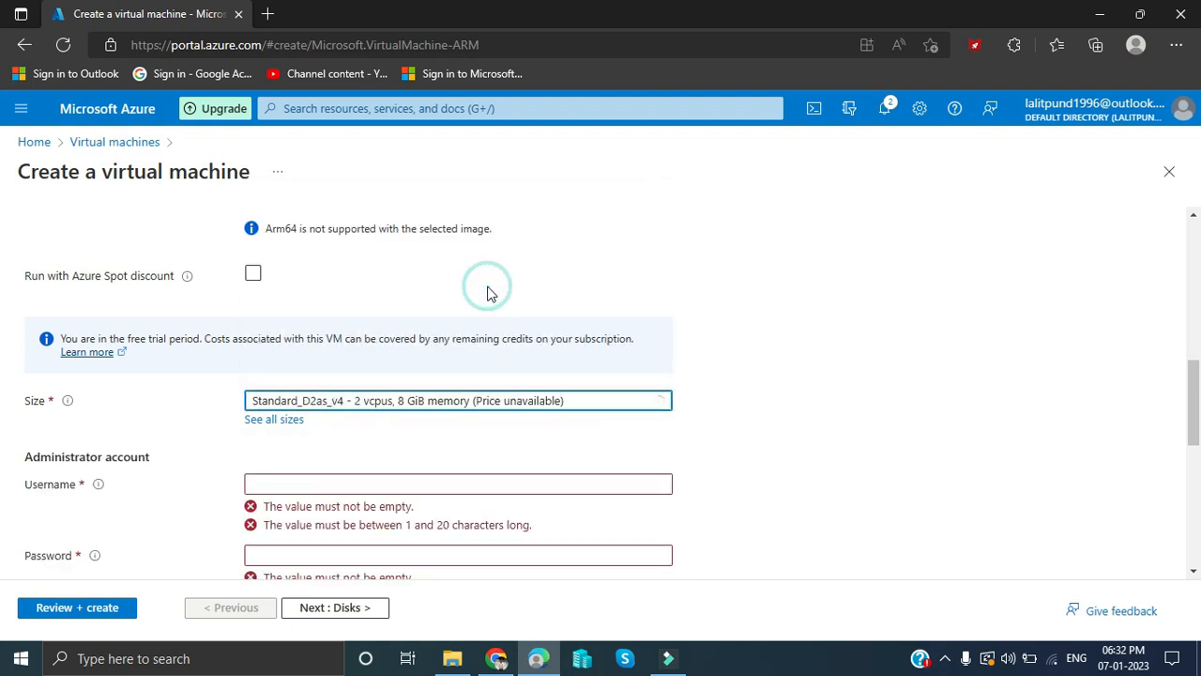
left_click(367, 478)
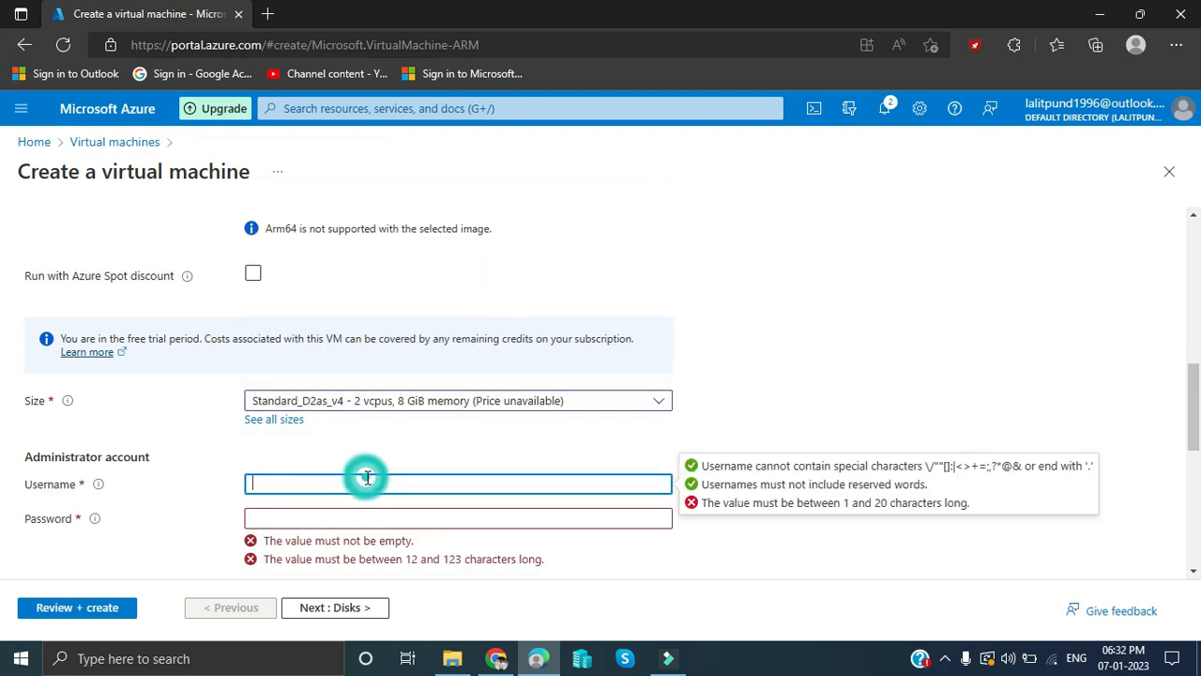
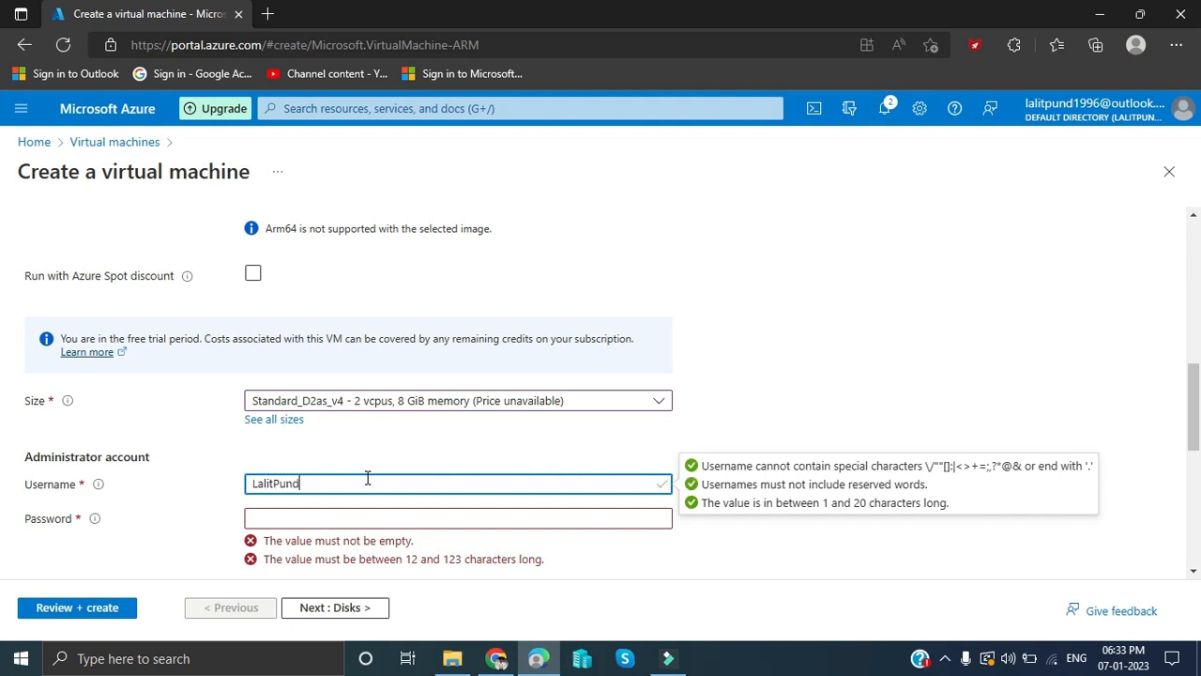
key("Tab")
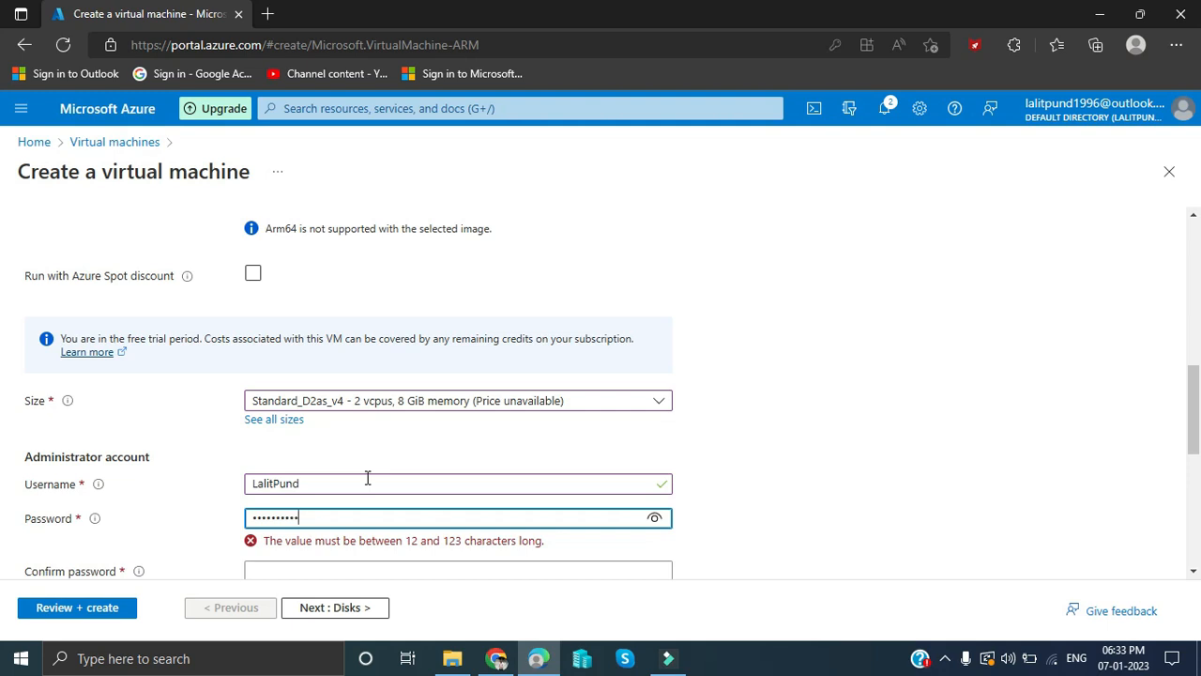
key("Tab")
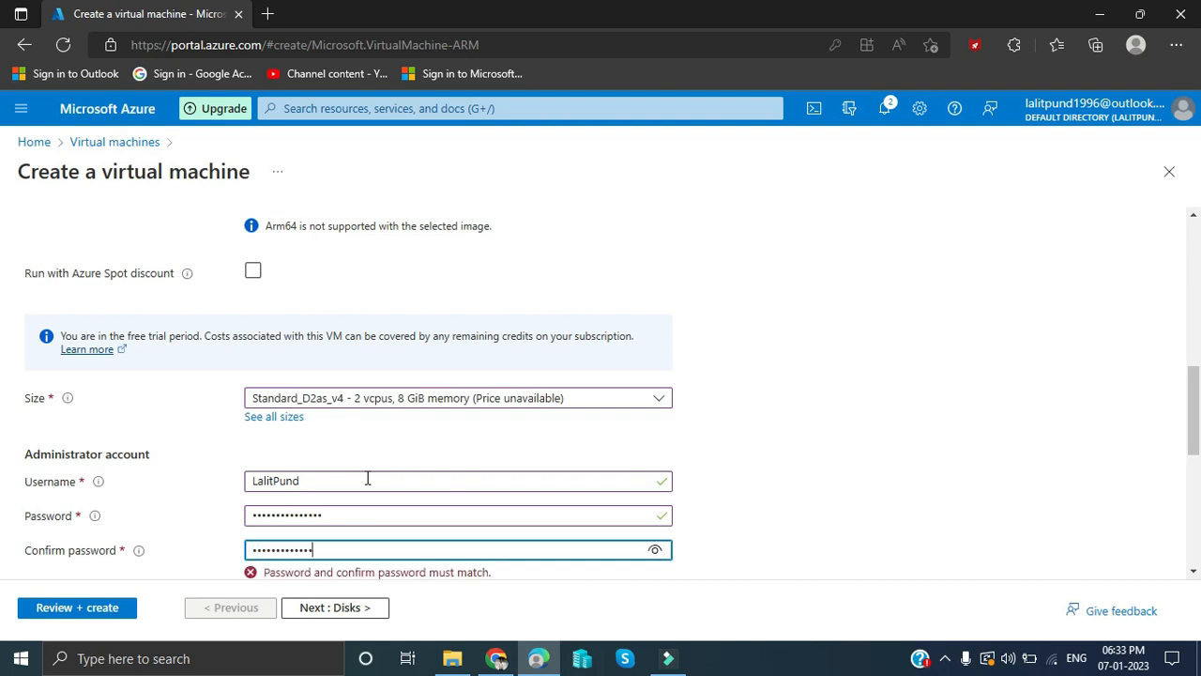
- Keep RDP (3389) as the only public inbound port
scroll(367, 479, "down", 3)
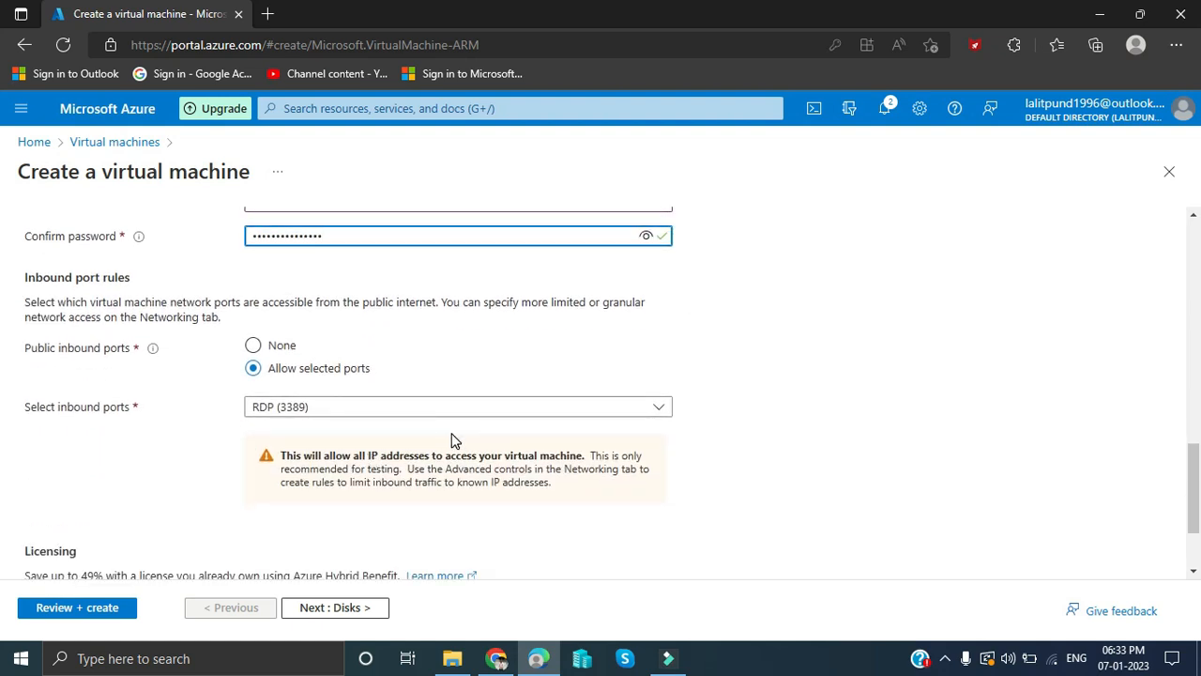
scroll(455, 439, "down", 2)
scroll(457, 409, "up", 1)
scroll(458, 409, "down", 1)
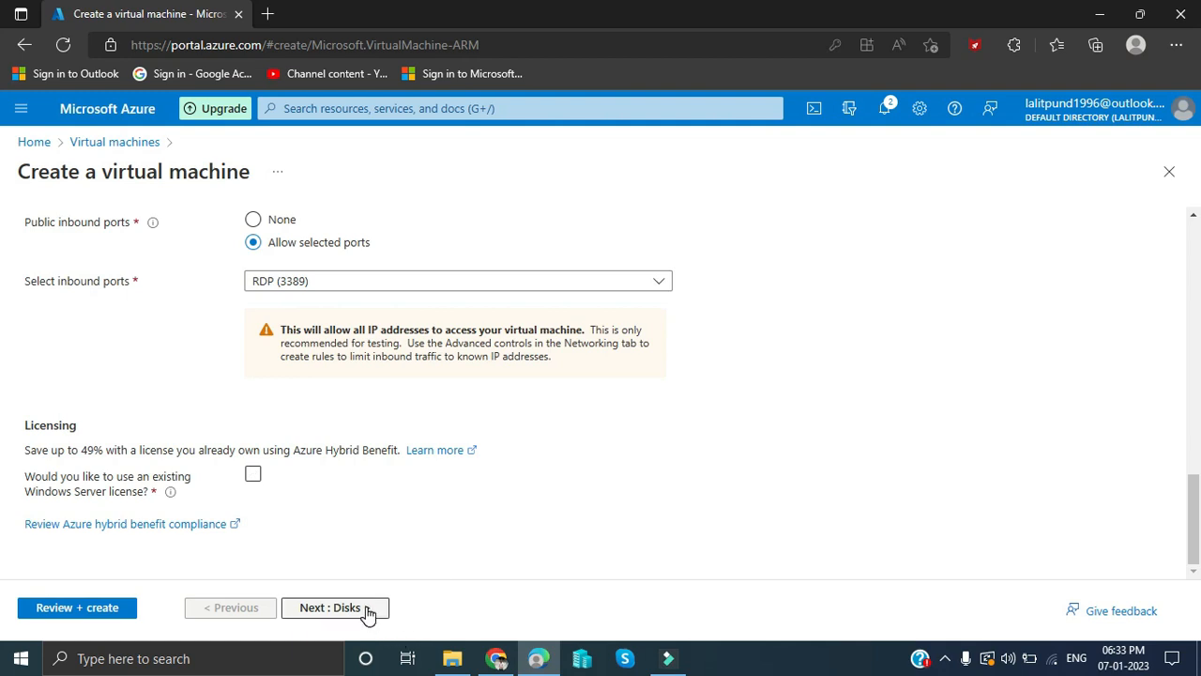
left_click(456, 282)
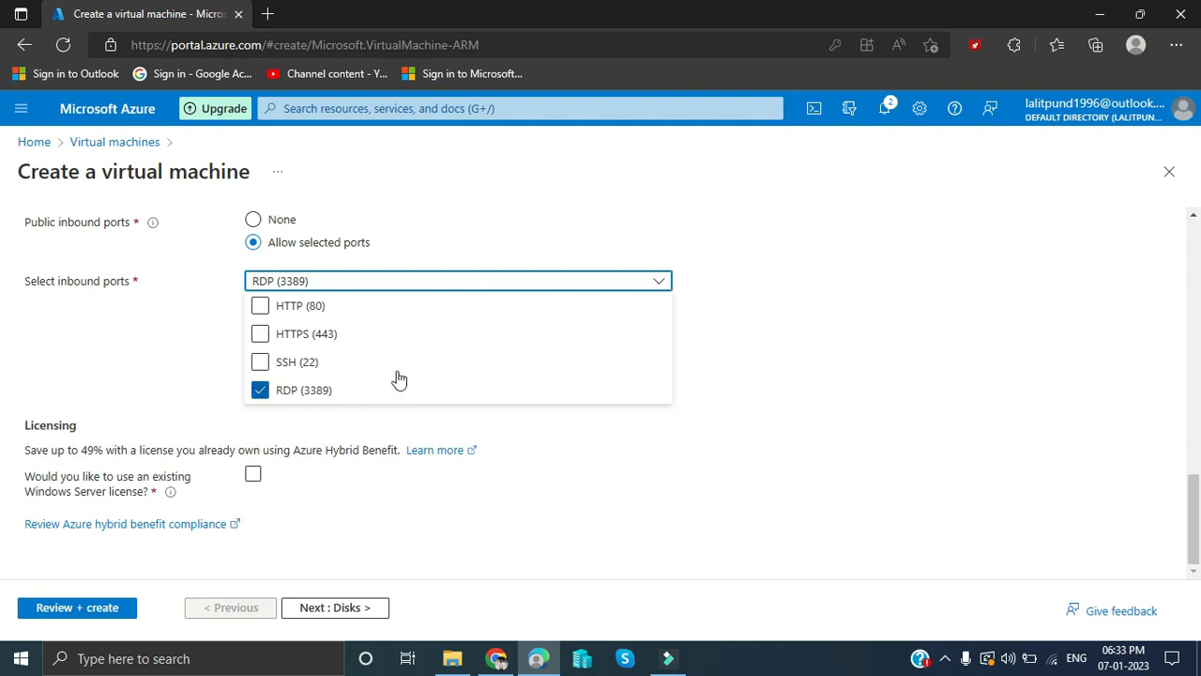
left_click(380, 439)
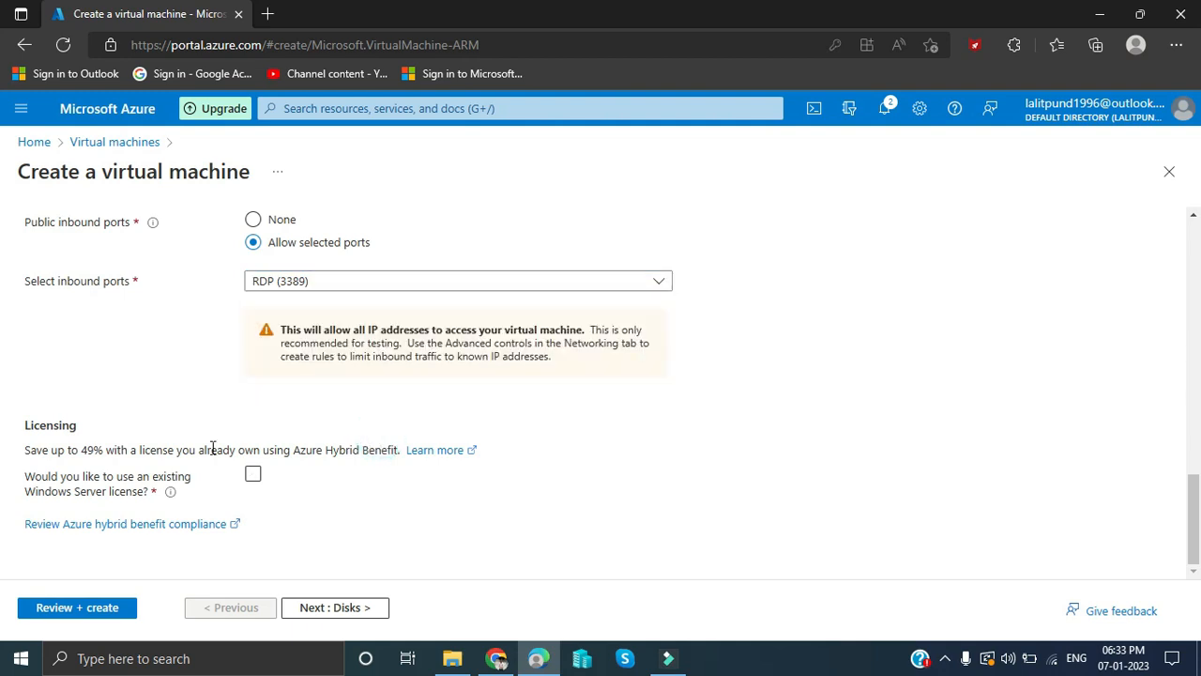
left_click(330, 611)
- Make the OS disk Standard SSD, leaving key management as Platform-managed key
scroll(460, 463, "down", 2)
left_click(480, 357)
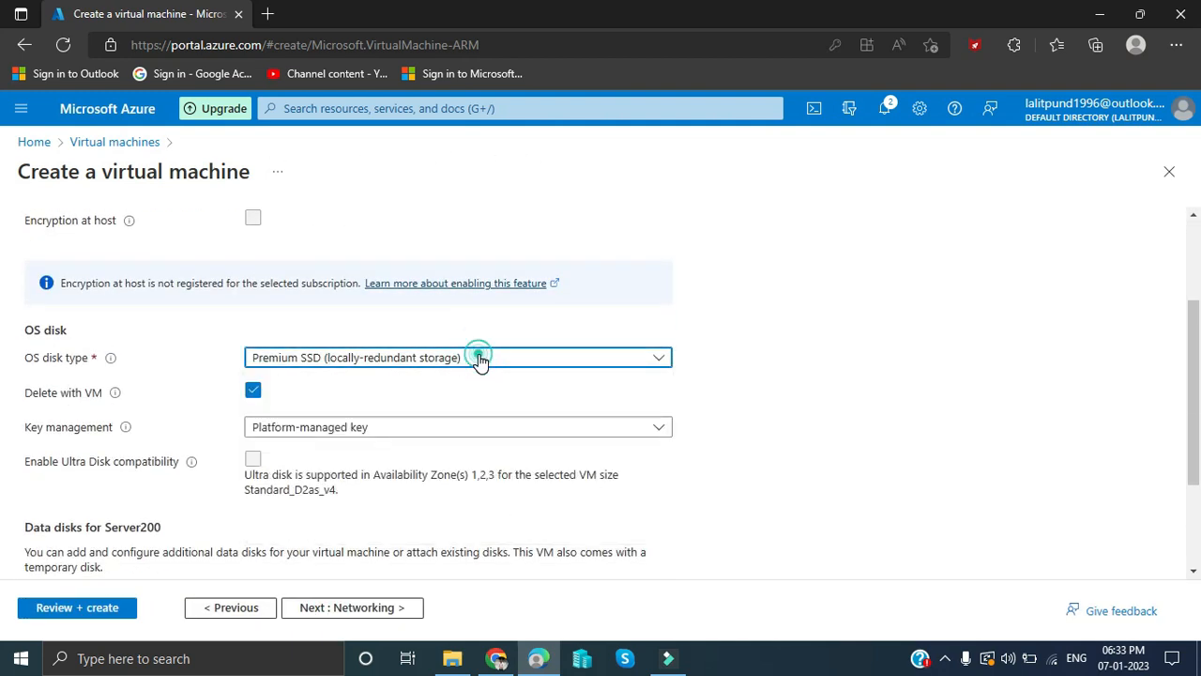
left_click(440, 464)
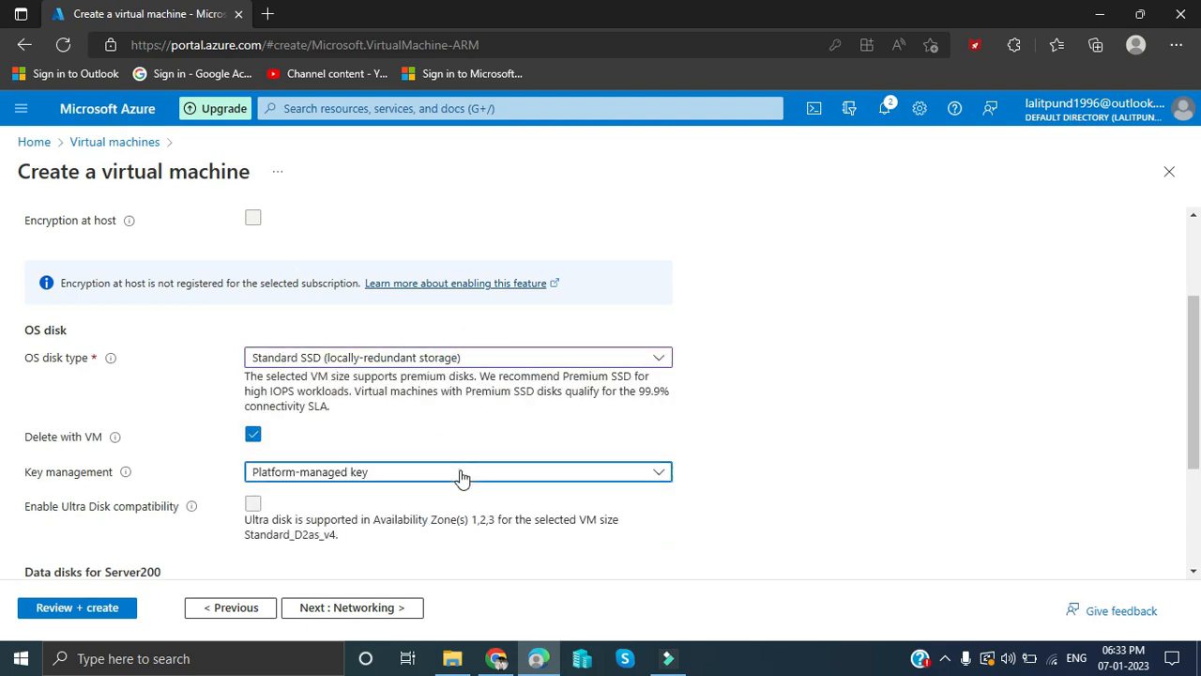
left_click(460, 473)
left_click(460, 474)
scroll(460, 474, "down", 1)
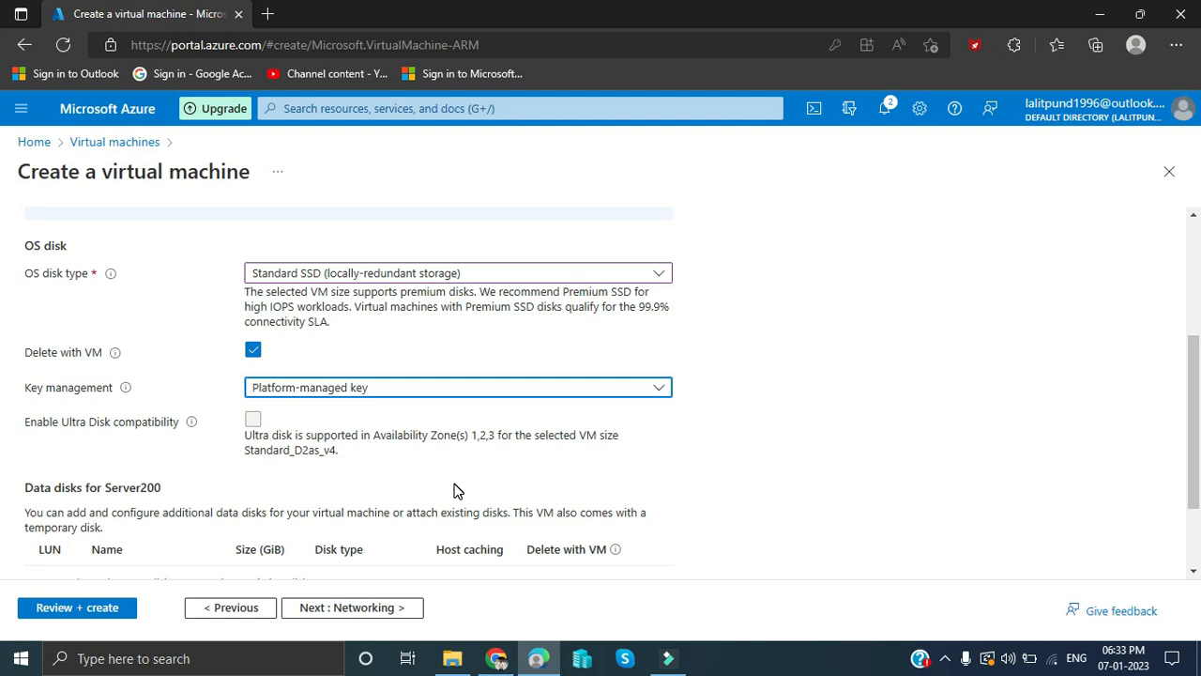
scroll(454, 490, "down", 2)
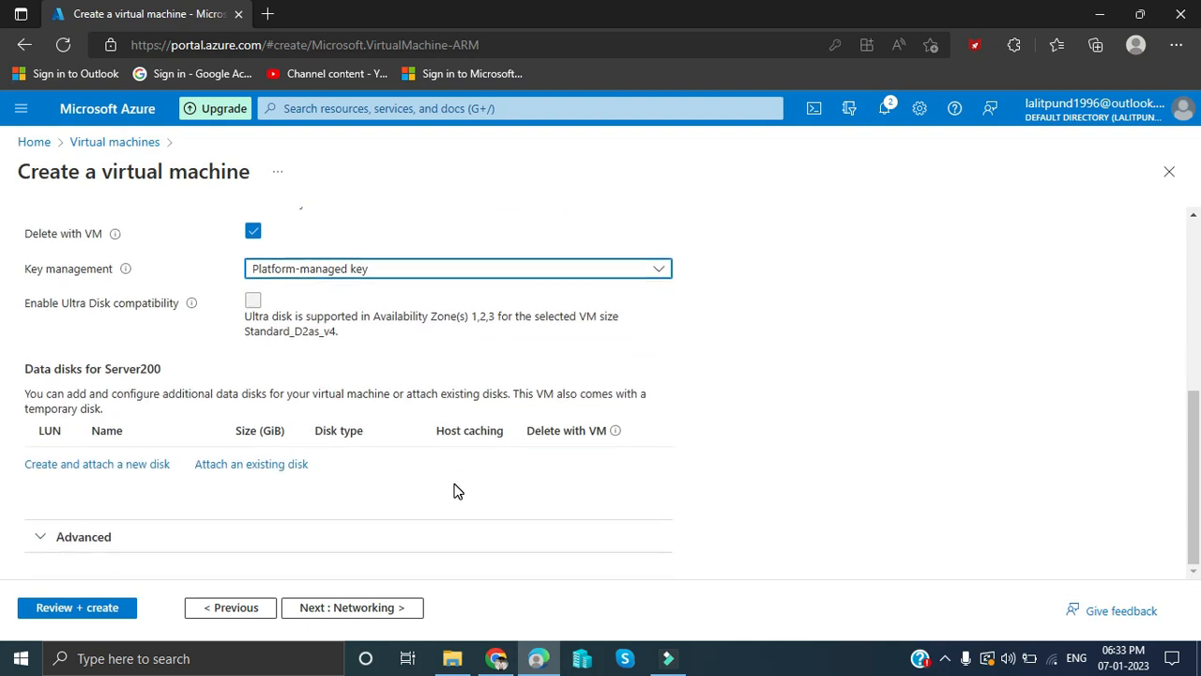
left_click(392, 607)
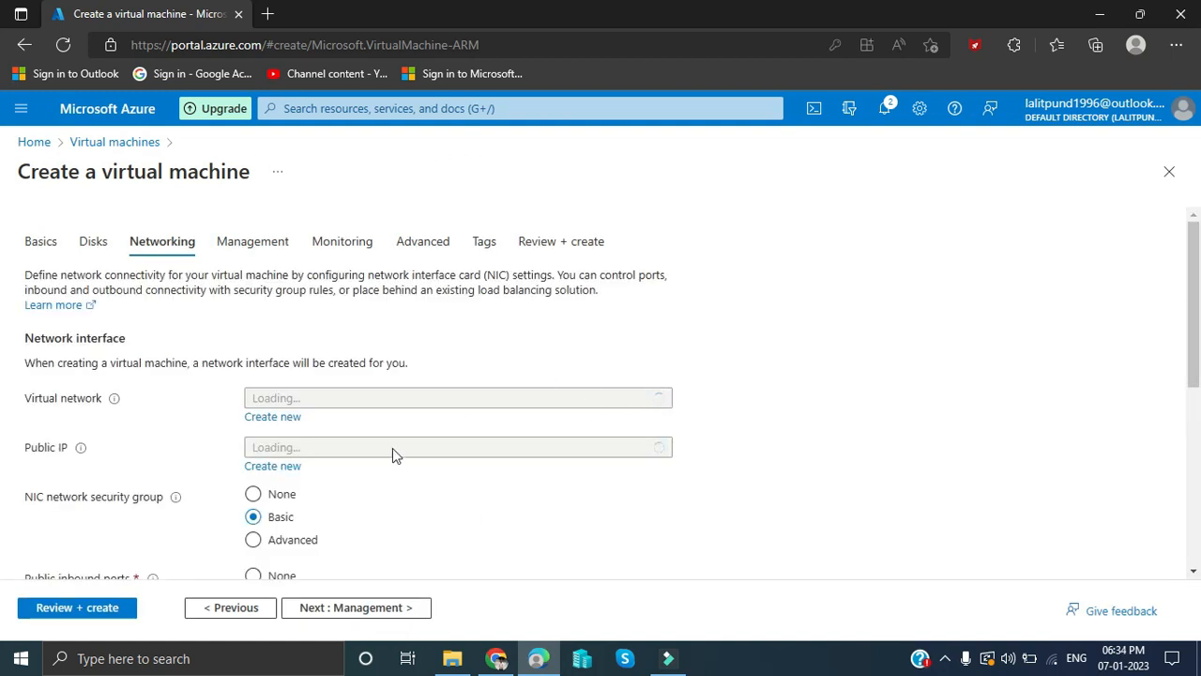
- Keep the default networking: TestGrp2-vnet, Server200-ip public IP and RDP (3389)
scroll(392, 447, "down", 2)
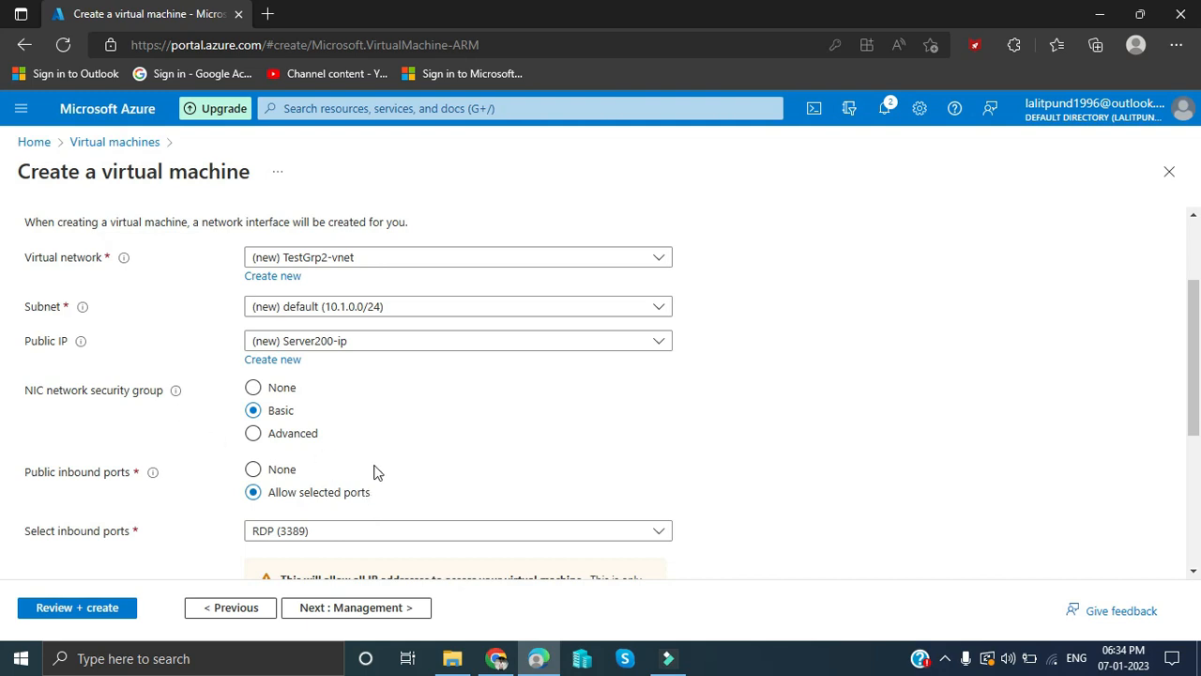
scroll(373, 472, "down", 3)
left_click(378, 605)
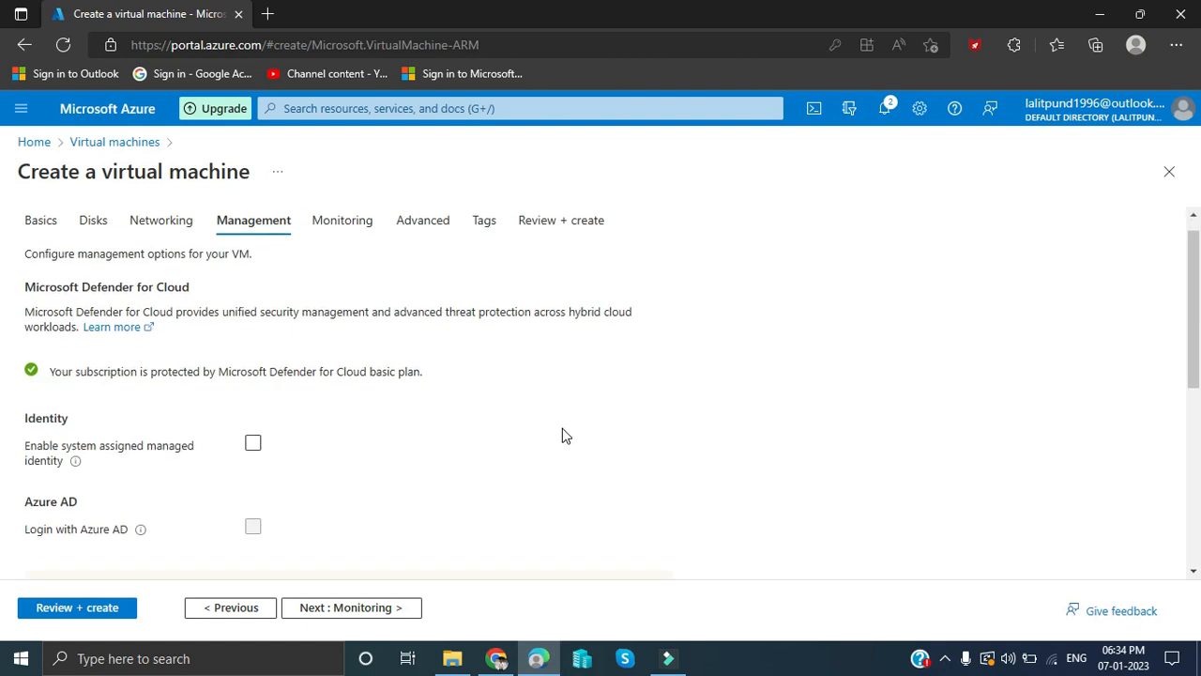
- Leave management unchanged, with backup disabled and boot diagnostics on a managed storage account
scroll(562, 436, "down", 1)
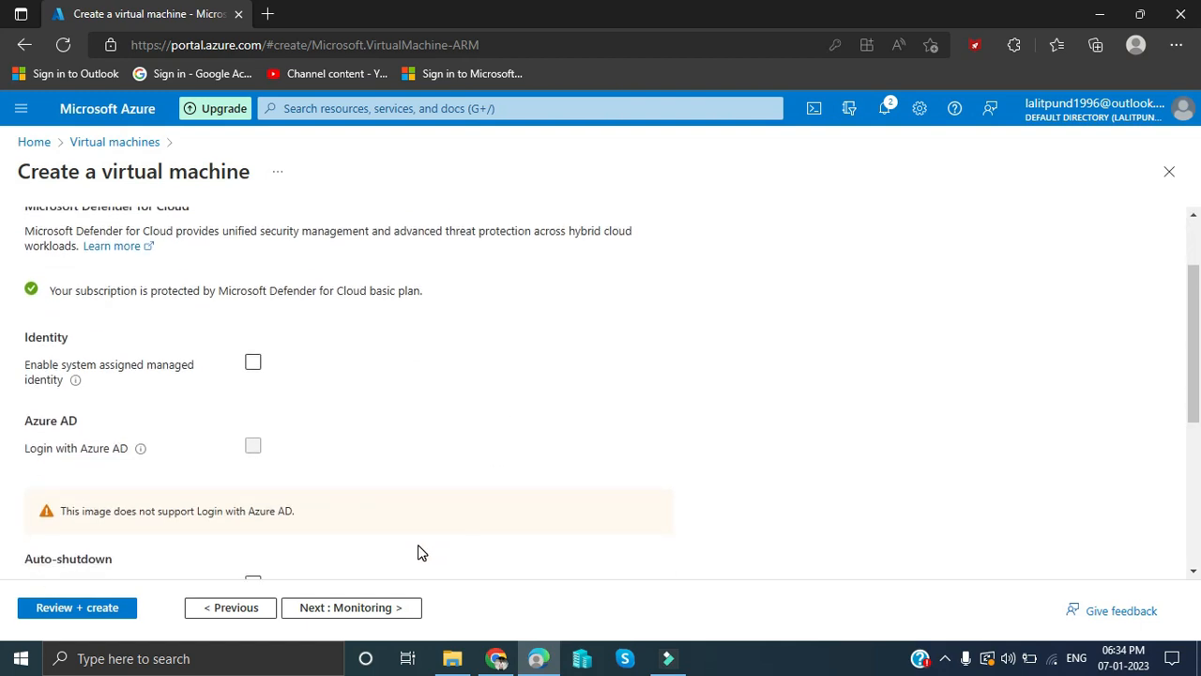
scroll(419, 552, "down", 1)
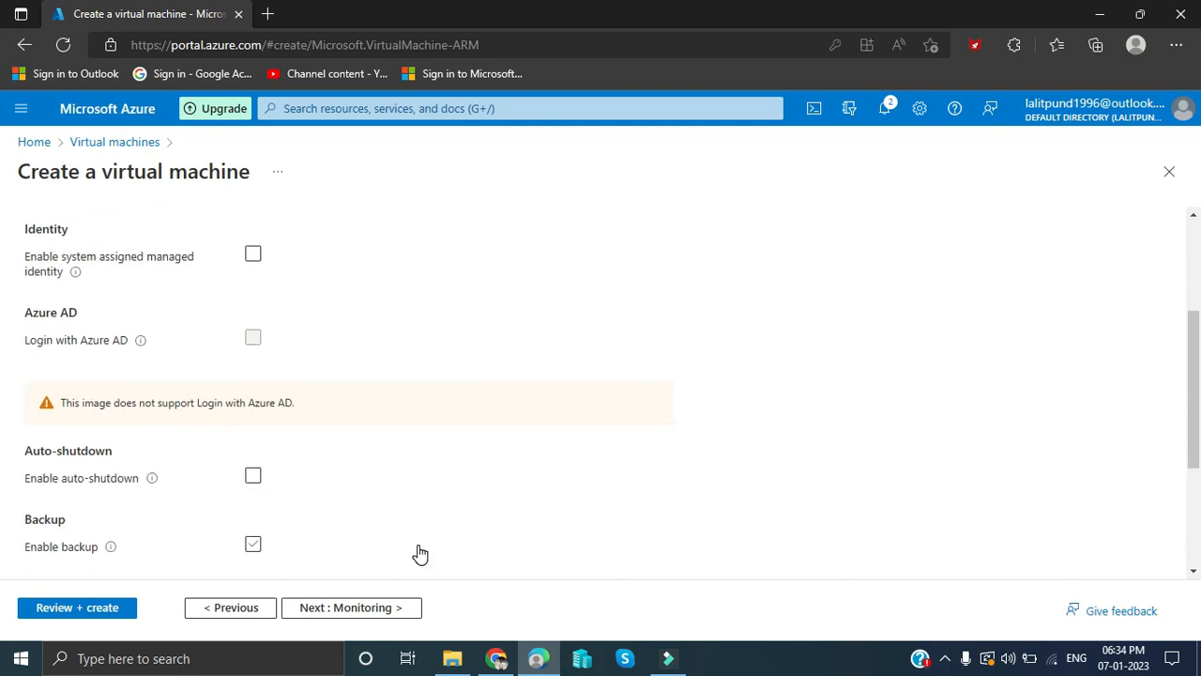
scroll(421, 553, "down", 1)
scroll(420, 554, "down", 1)
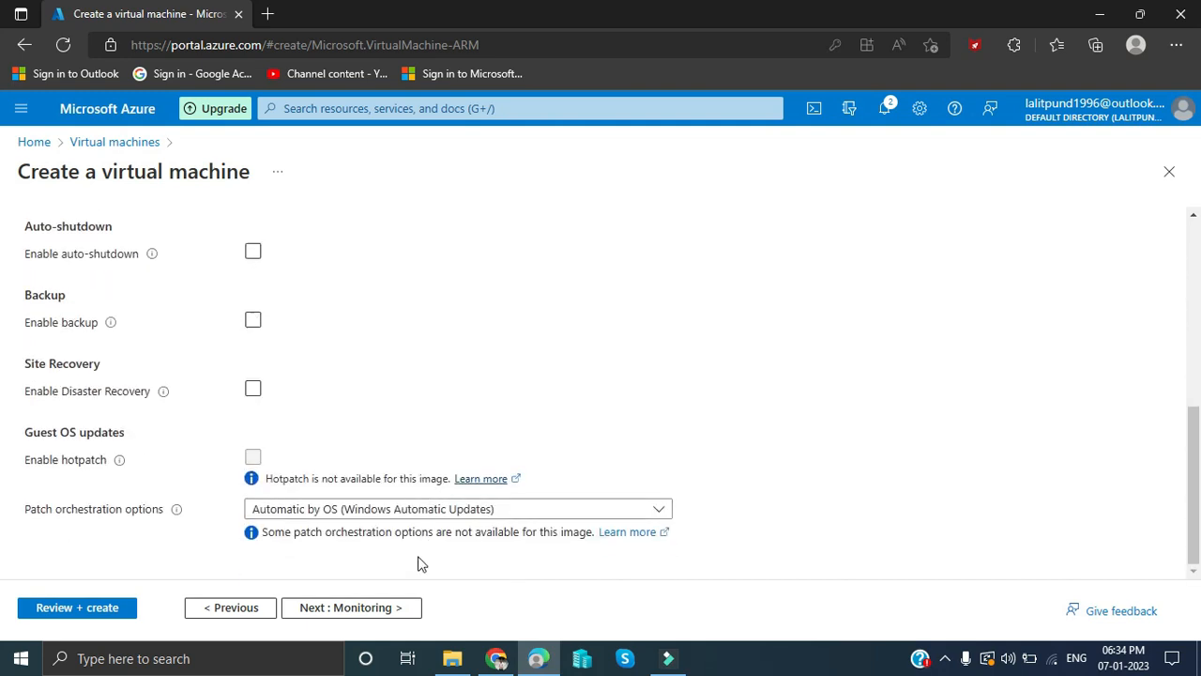
left_click(403, 609)
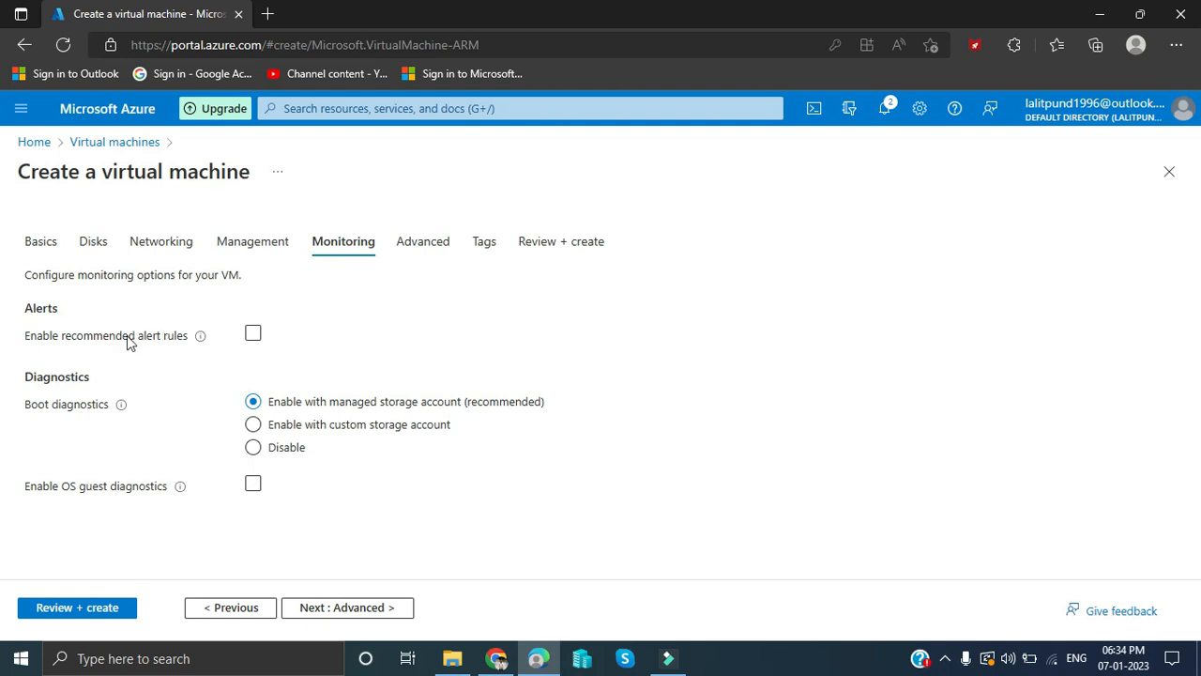
- Dismiss the alert rule setup, leave recommended alert rules disabled, and continue to Advanced
left_click(253, 334)
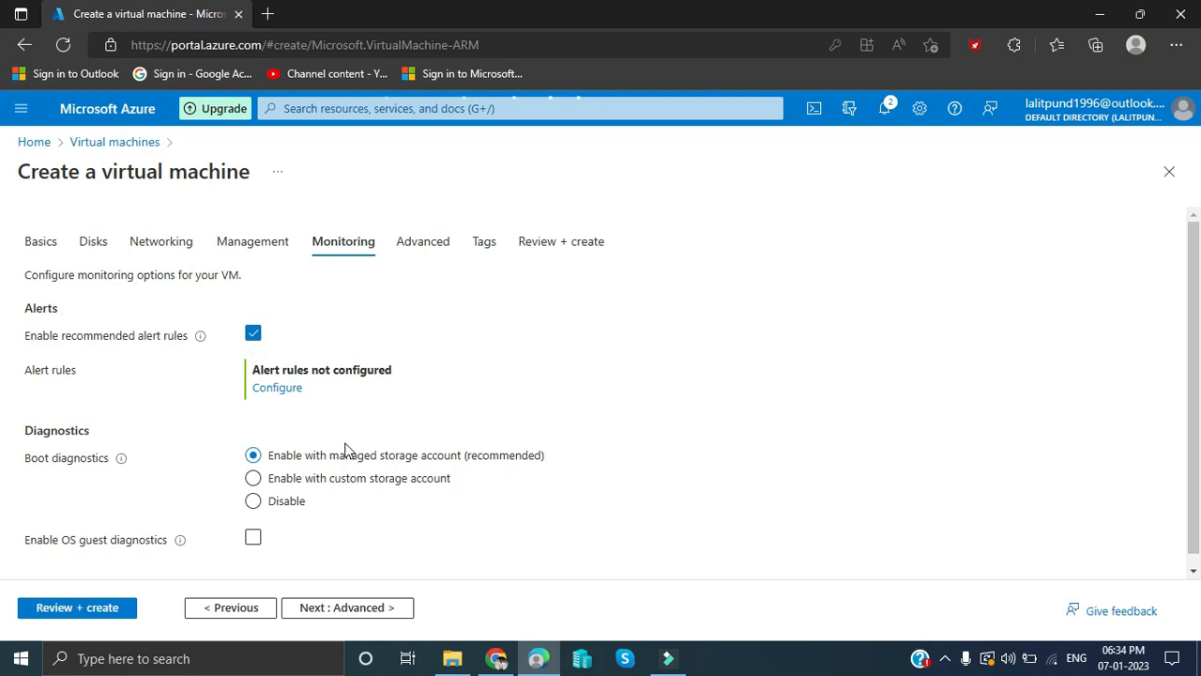
left_click(287, 387)
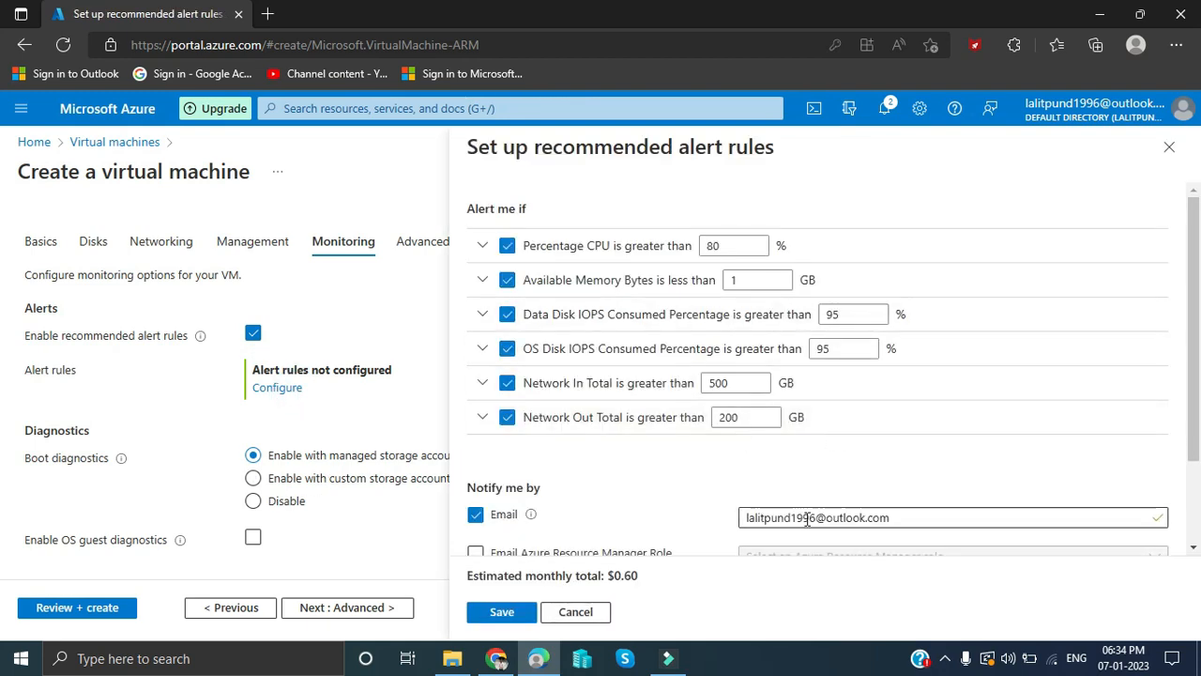
scroll(807, 509, "down", 2)
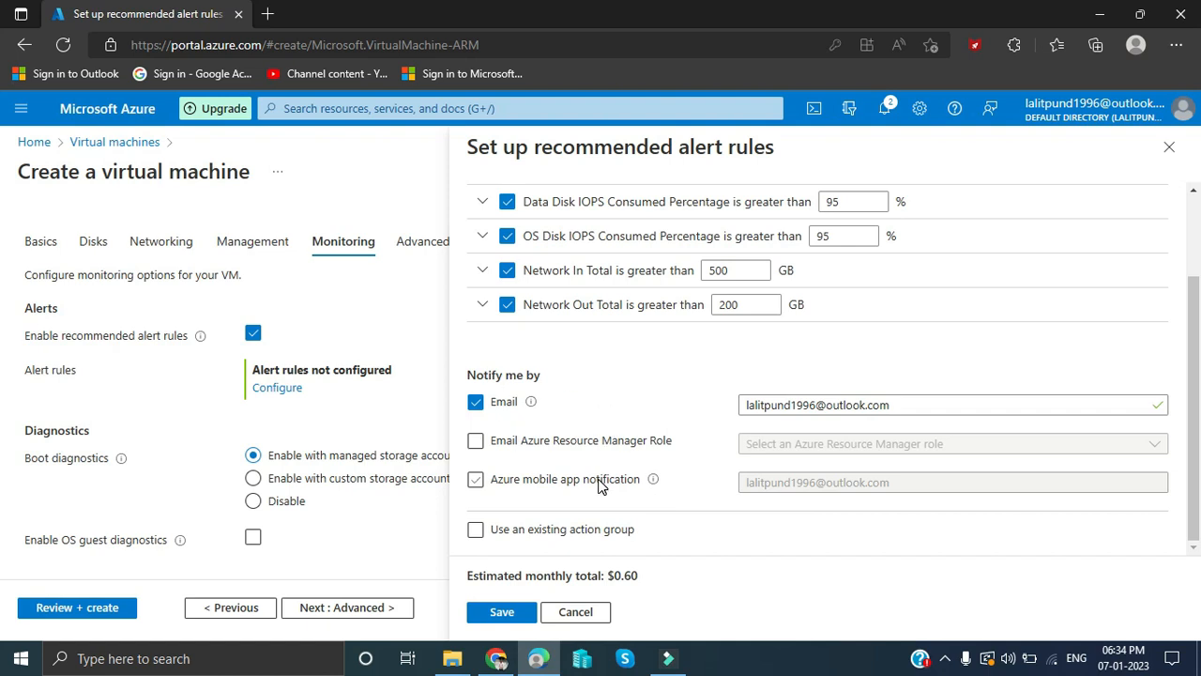
left_click(576, 614)
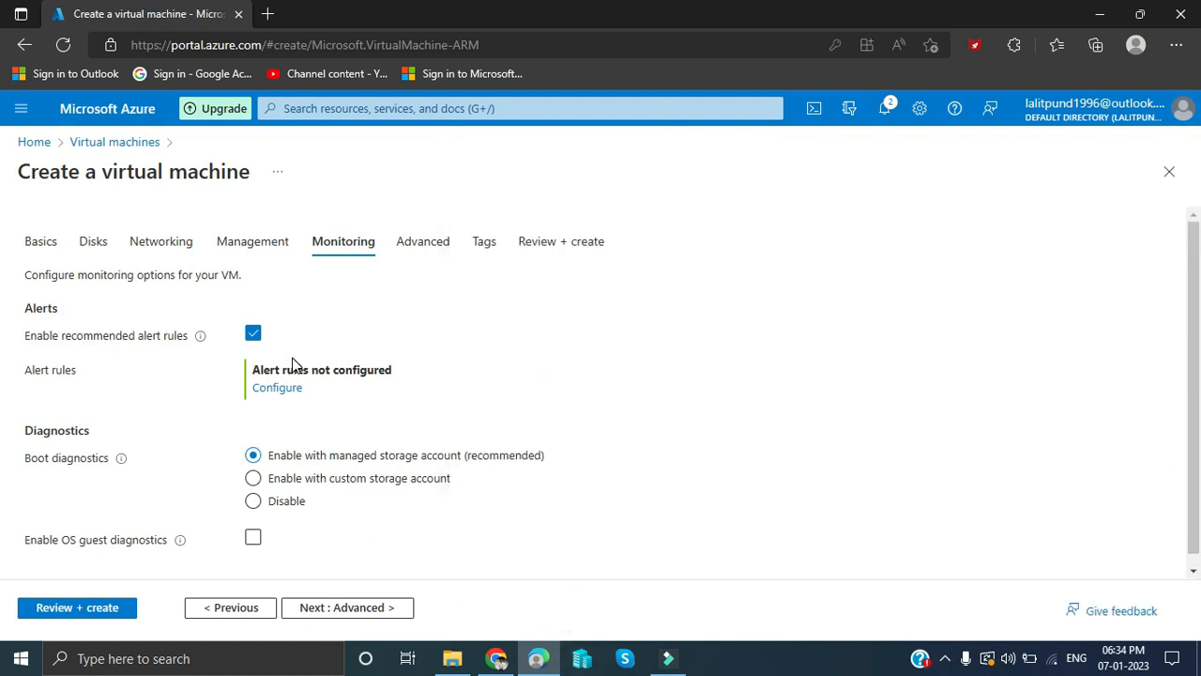
left_click(261, 338)
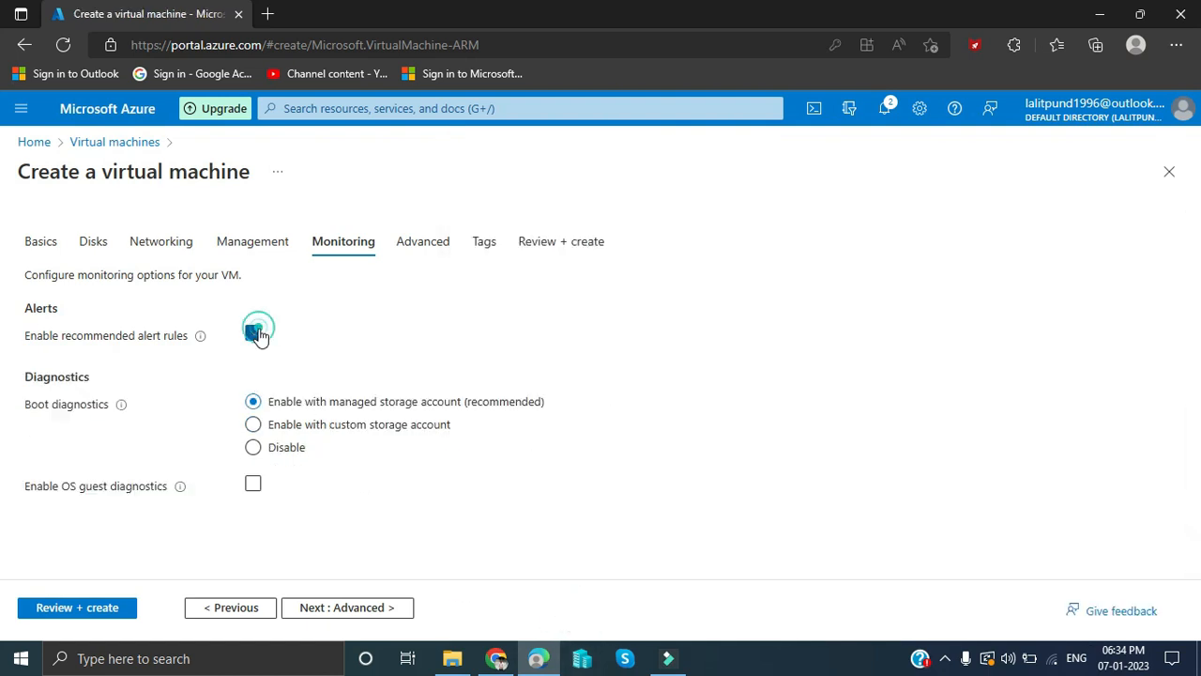
left_click(399, 617)
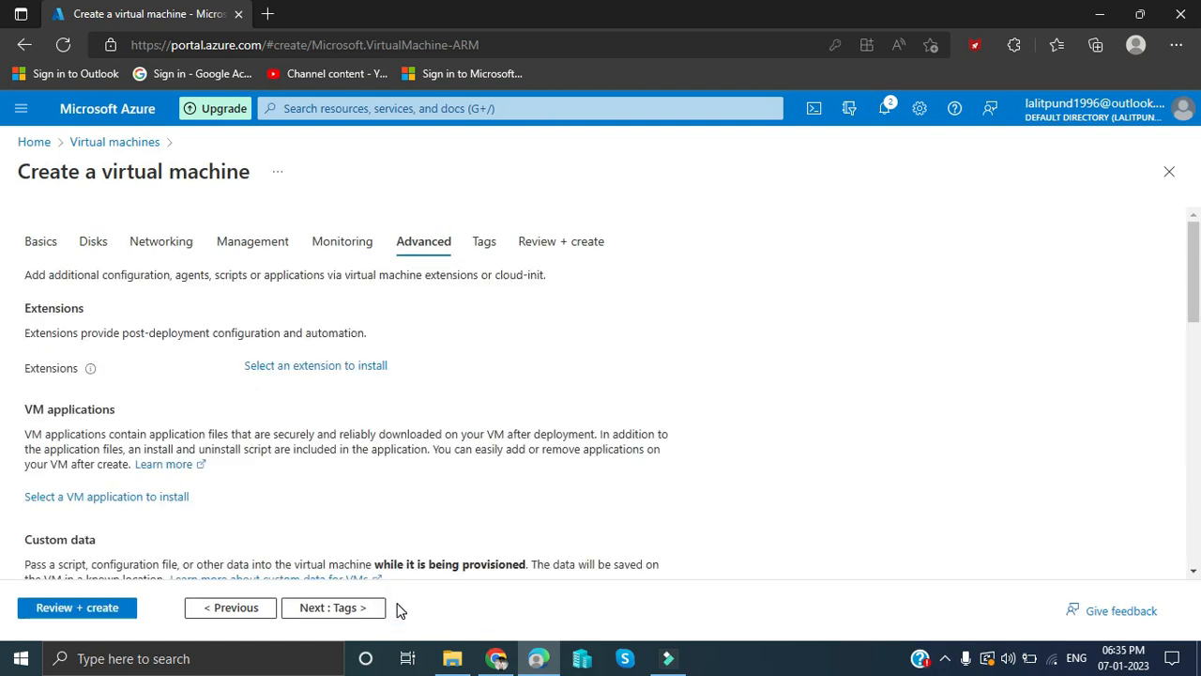
- Scroll through the Advanced settings without changing anything, then continue to Tags
left_click_drag(494, 474, 703, 263)
left_click(746, 416)
scroll(747, 413, "down", 4)
scroll(751, 394, "down", 3)
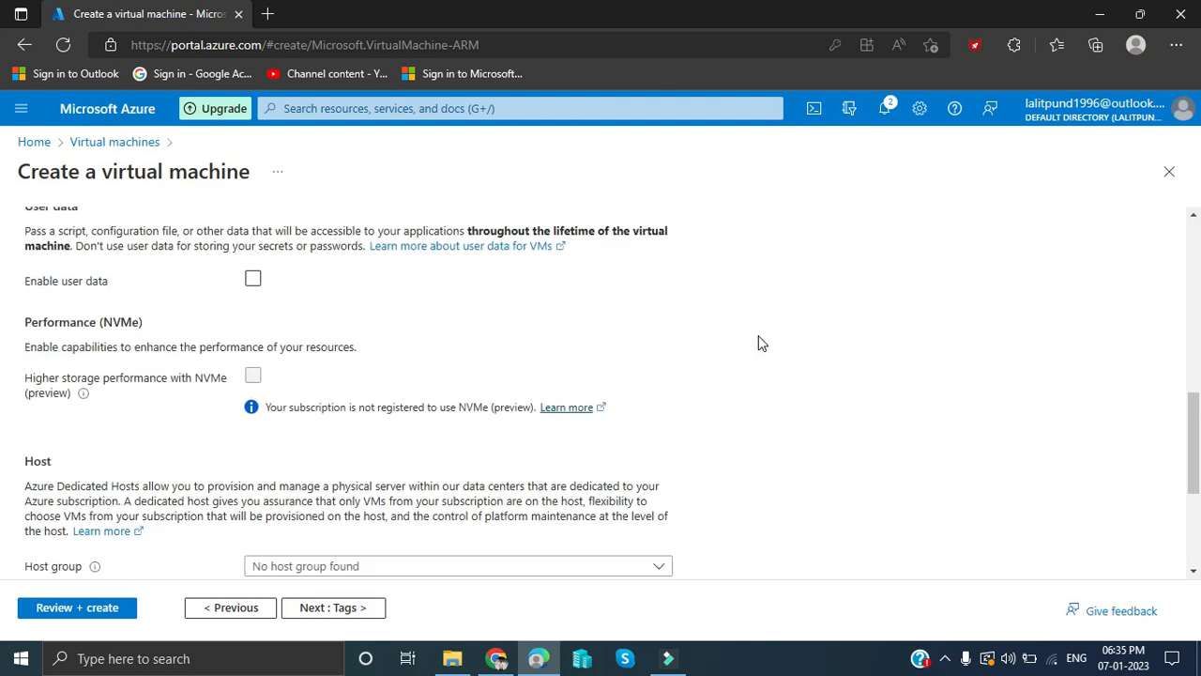
left_click(344, 610)
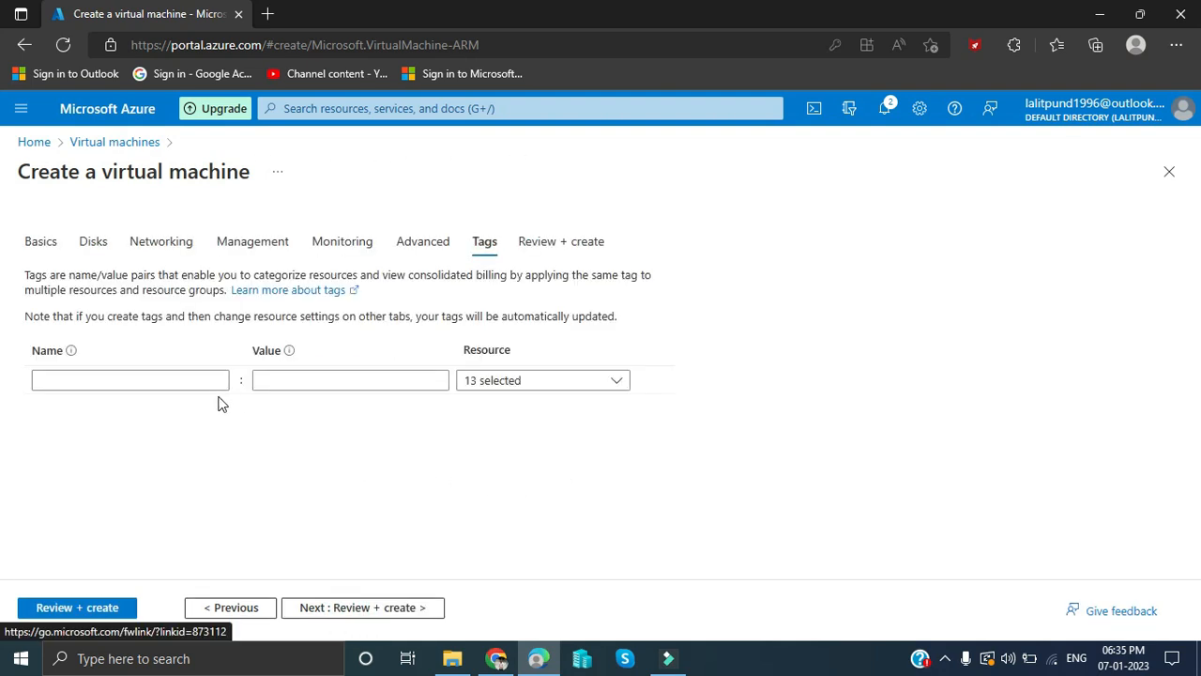
- Add tags CreatedBy (creator's name) and Created Date = 07-Jan-2023, then go to Review + create
left_click(175, 385)
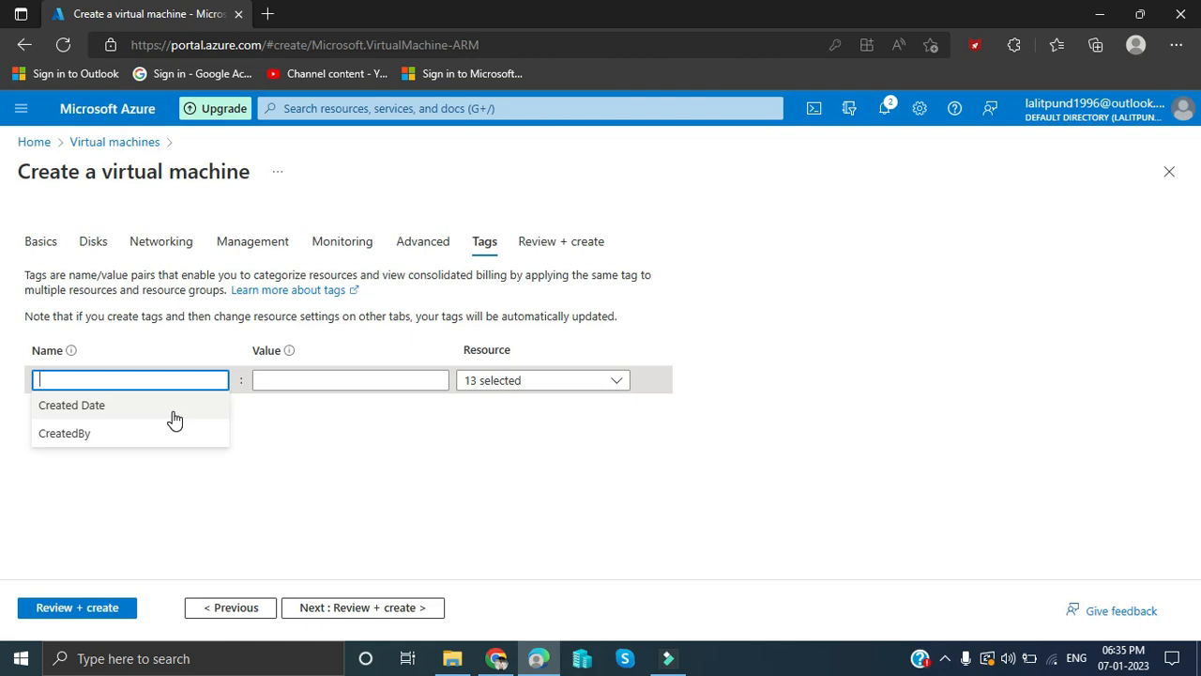
left_click(172, 435)
left_click(336, 383)
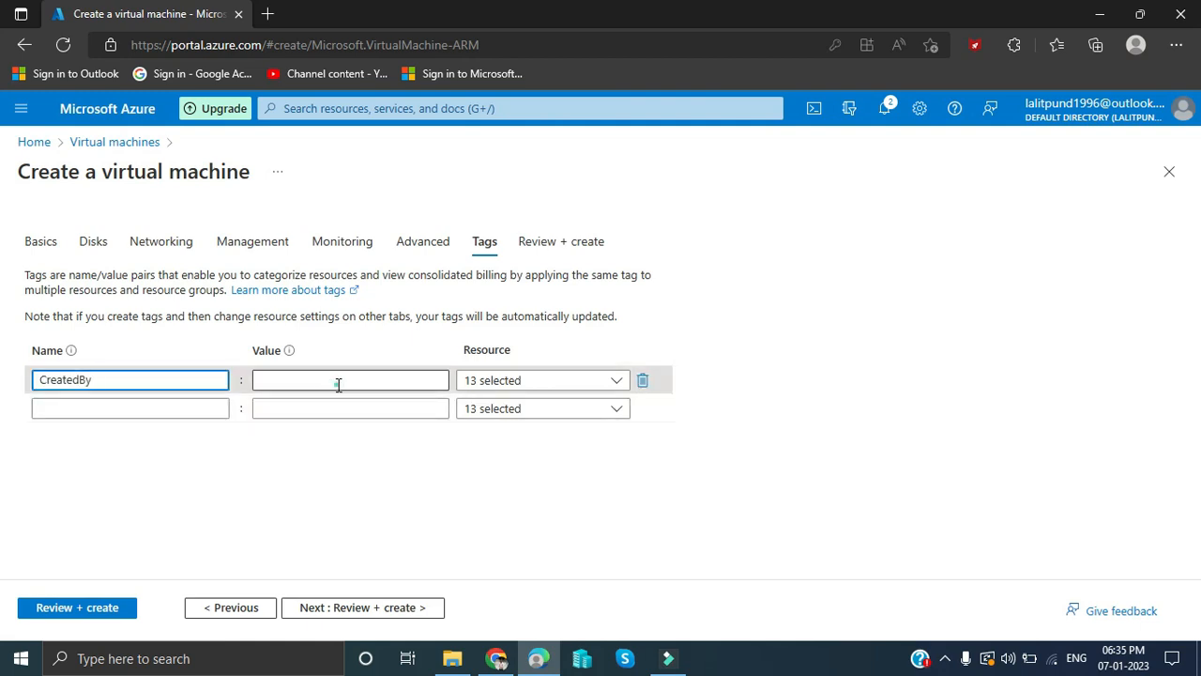
left_click(317, 428)
left_click(122, 407)
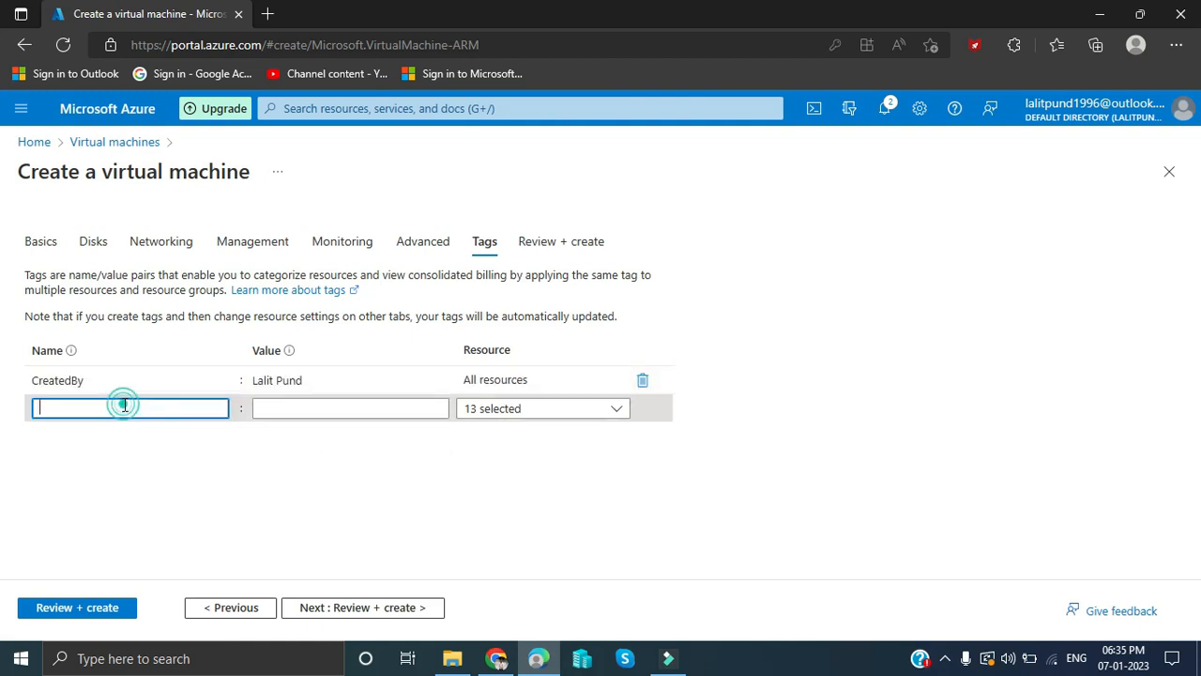
left_click(134, 439)
left_click(432, 407)
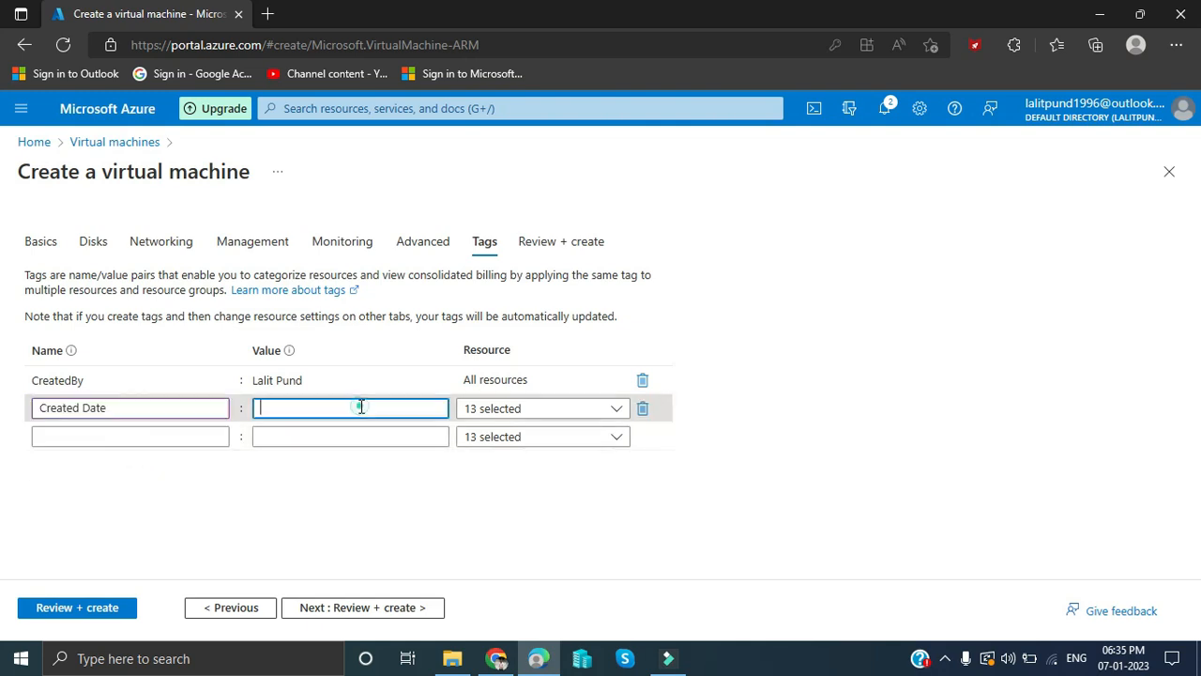
left_click(333, 463)
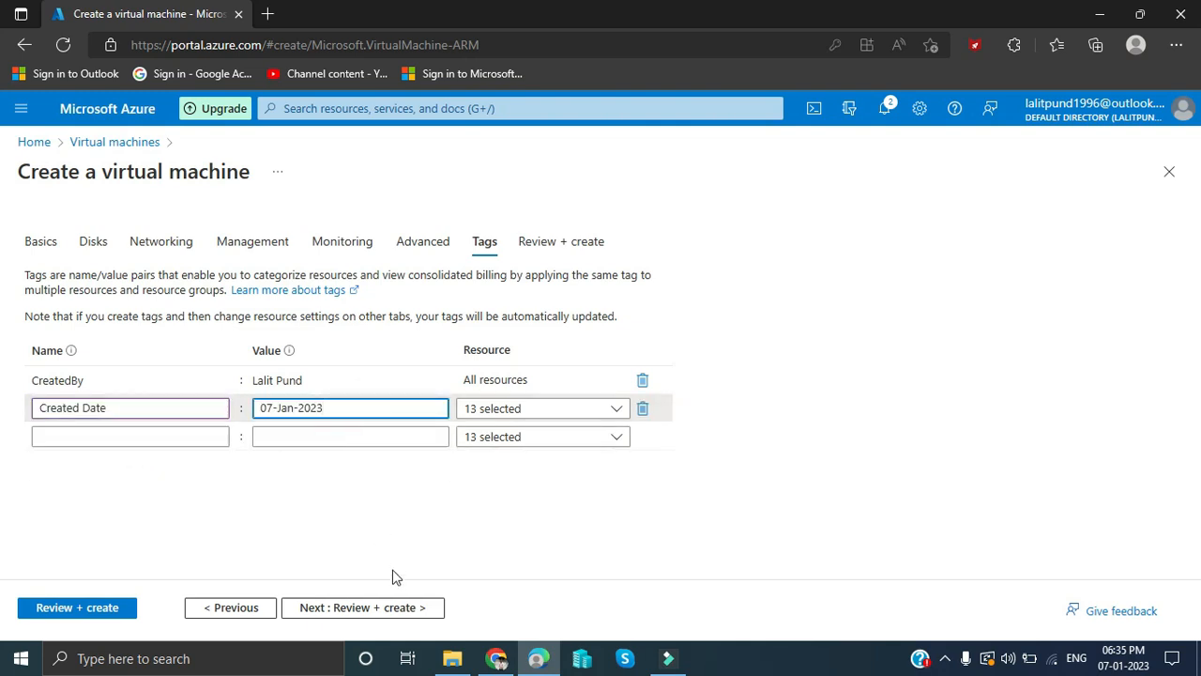
left_click(395, 608)
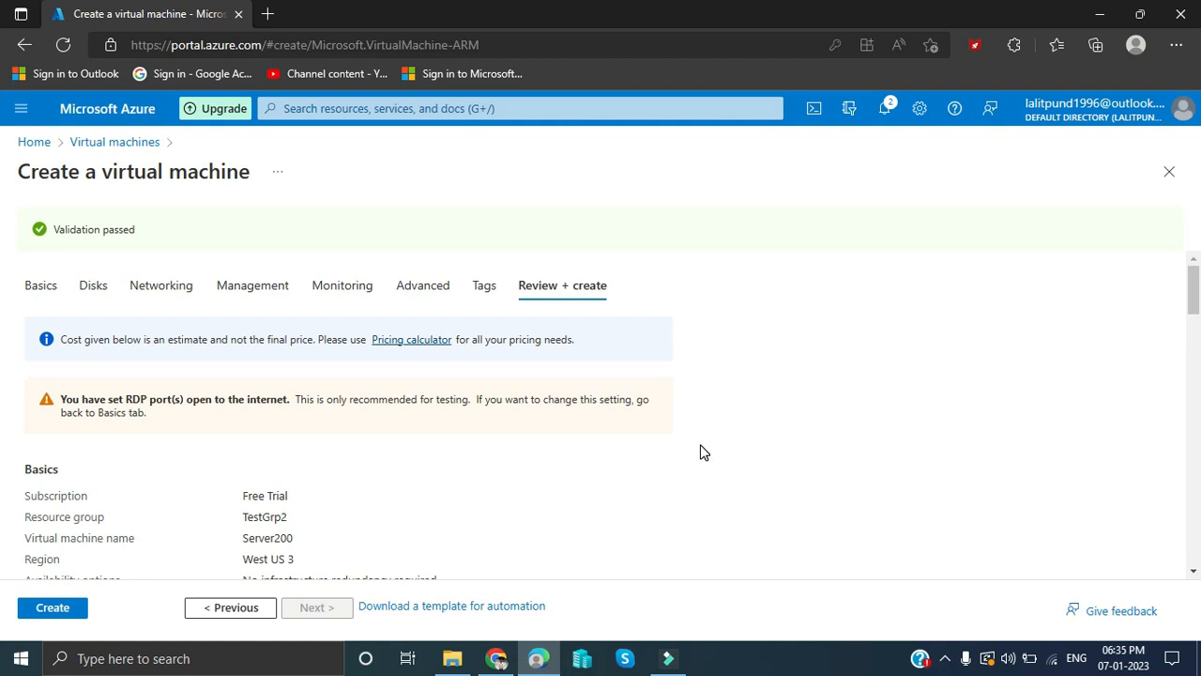
- Review the Server200 summary, submit Create, and dismiss pending portal notifications
scroll(707, 435, "down", 5)
scroll(737, 359, "down", 15)
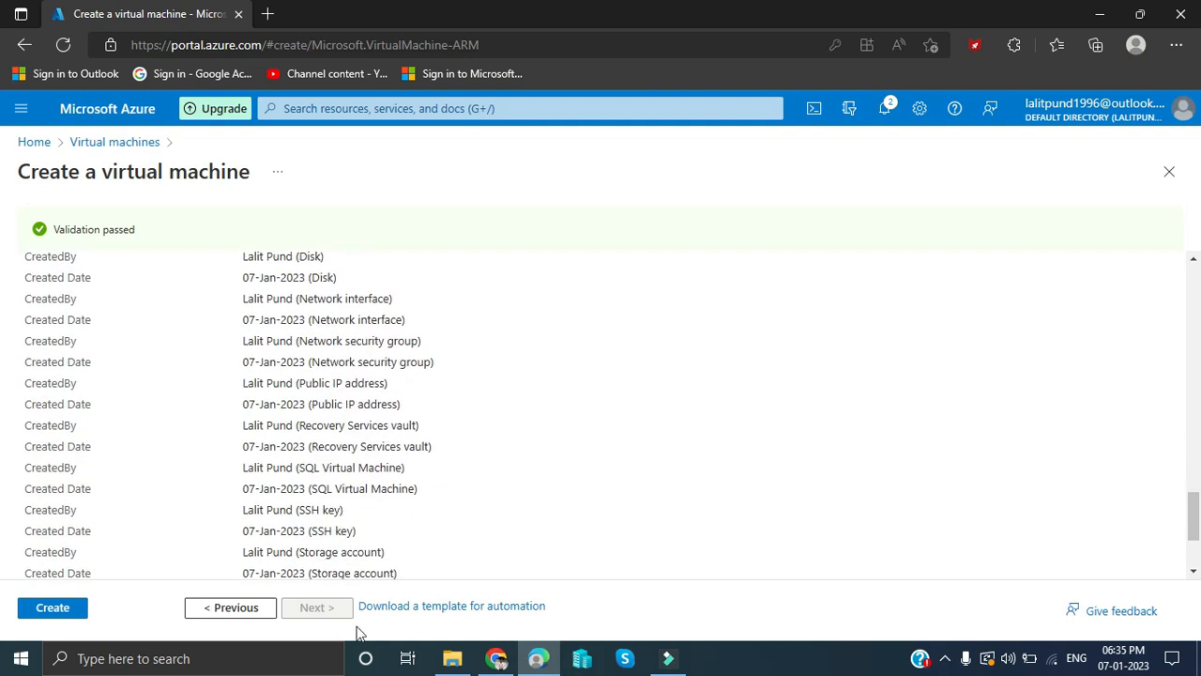
left_click(53, 612)
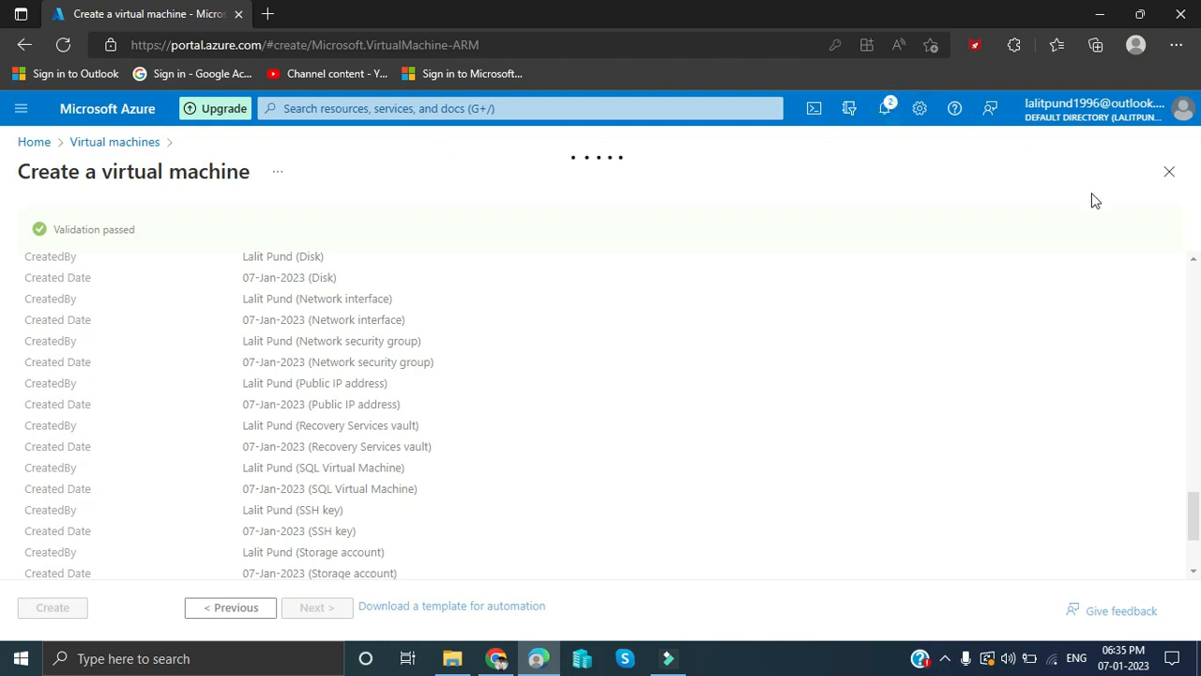
left_click(1137, 203)
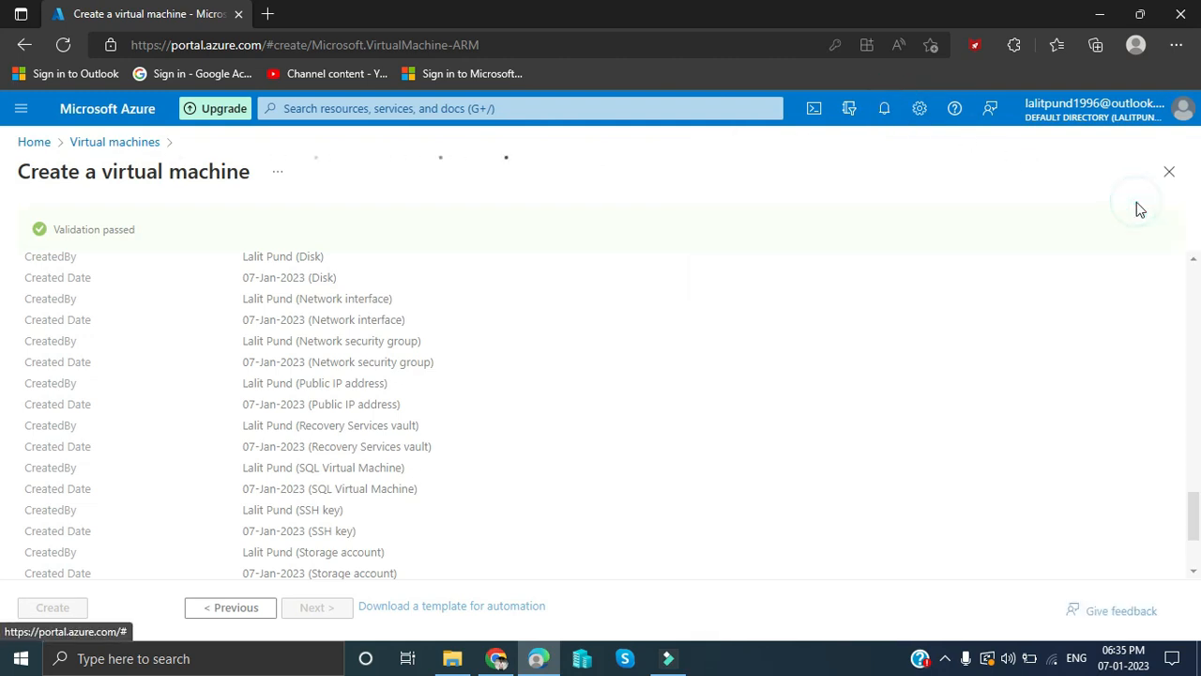
- Open the notifications list to follow the Server200 deployment into TestGrp2
left_click(886, 110)
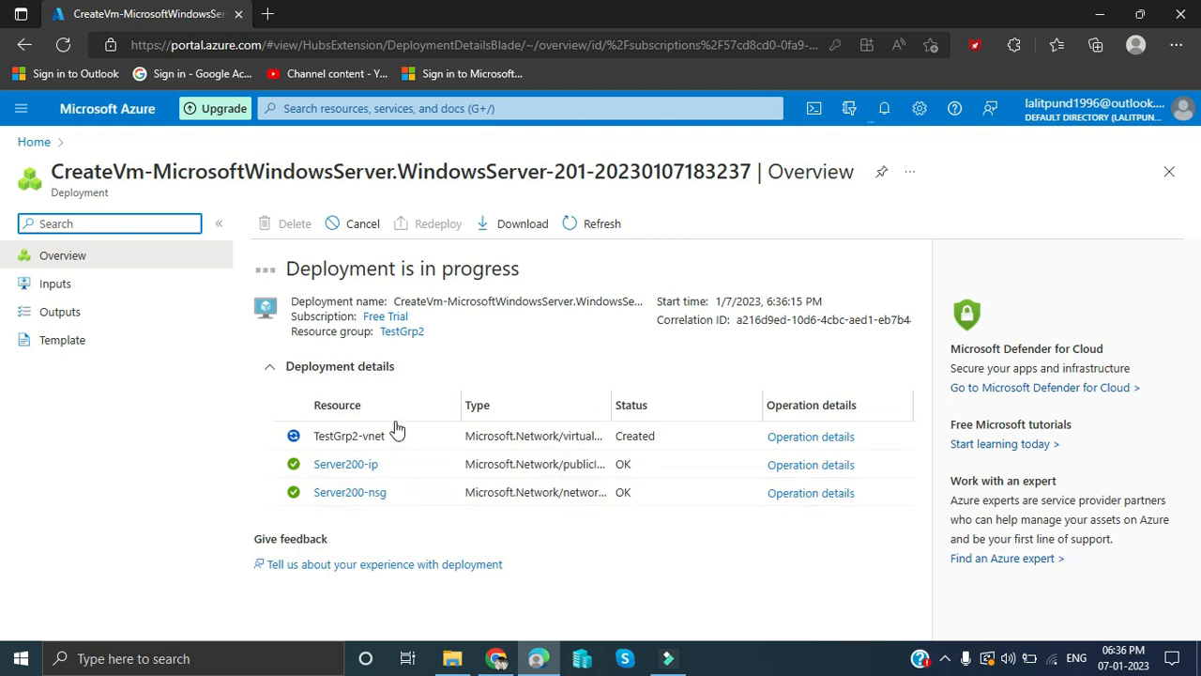
- Check Server200 deployment progress in notifications, then close the list
left_click(890, 124)
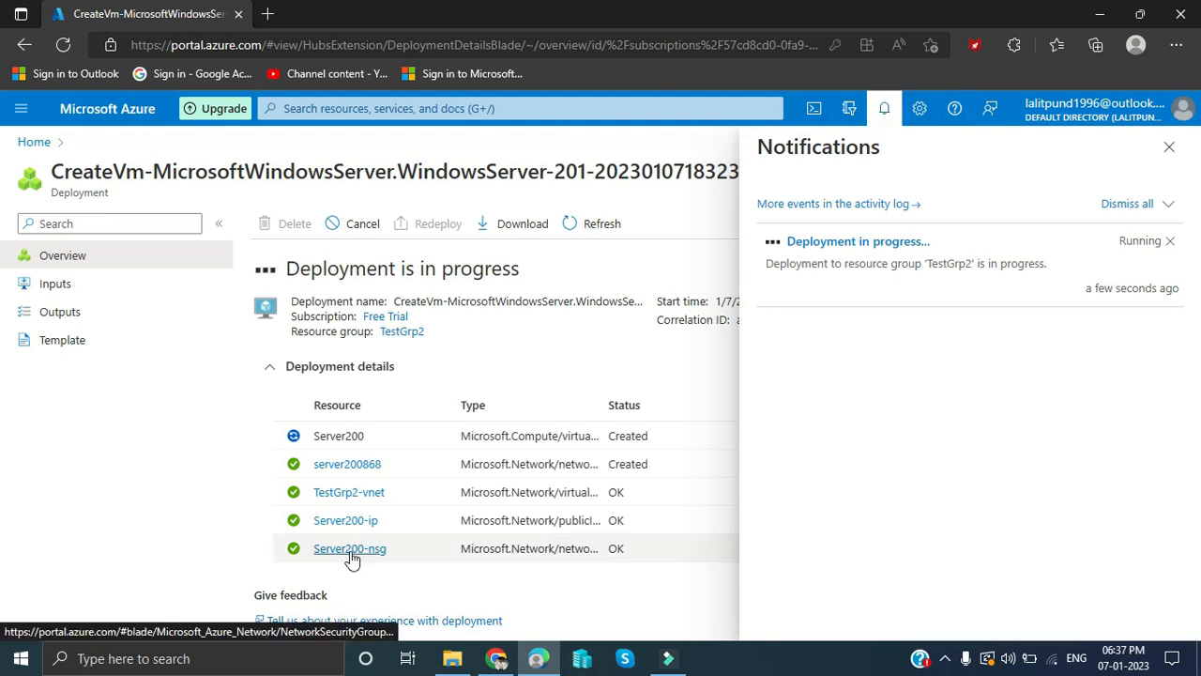
left_click(1168, 148)
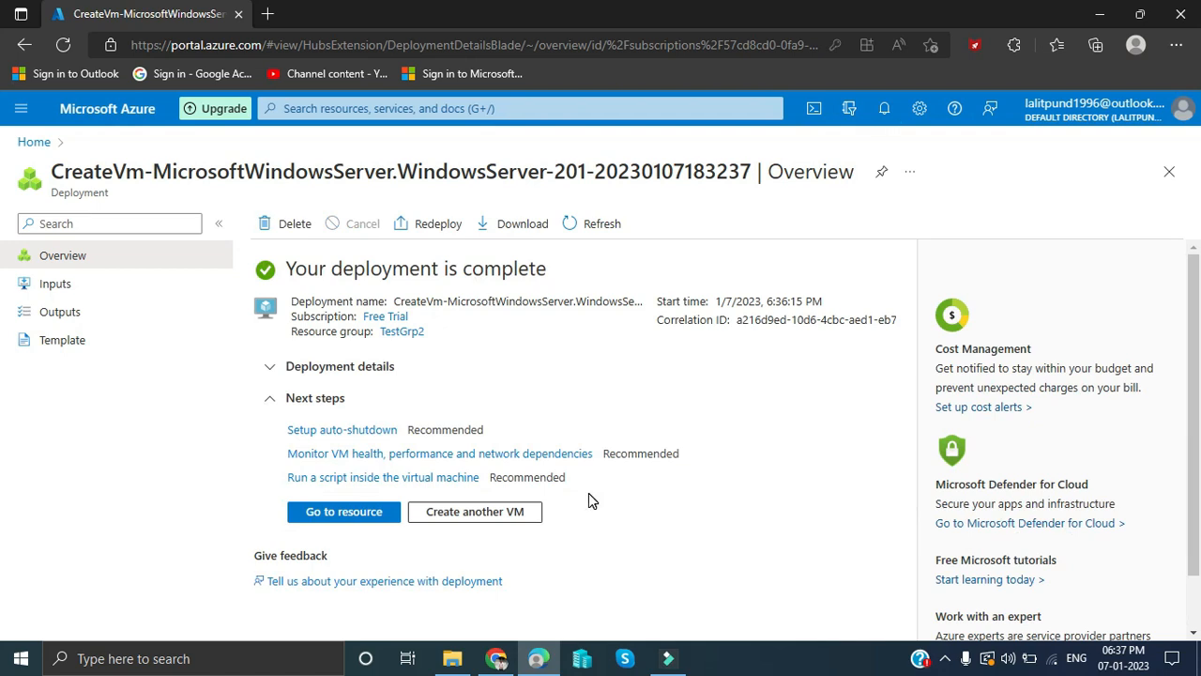
- Open the deployed Server200 VM and scroll its overview, including public IP 20.118.175.64
left_click(322, 517)
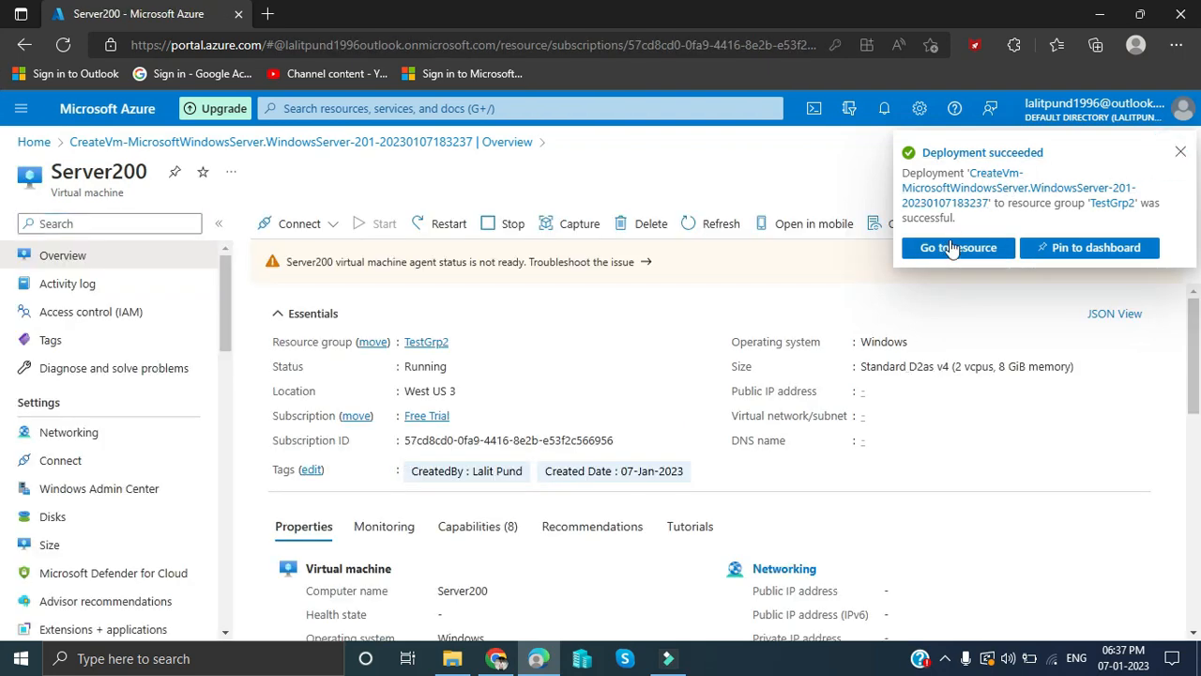
left_click(1180, 152)
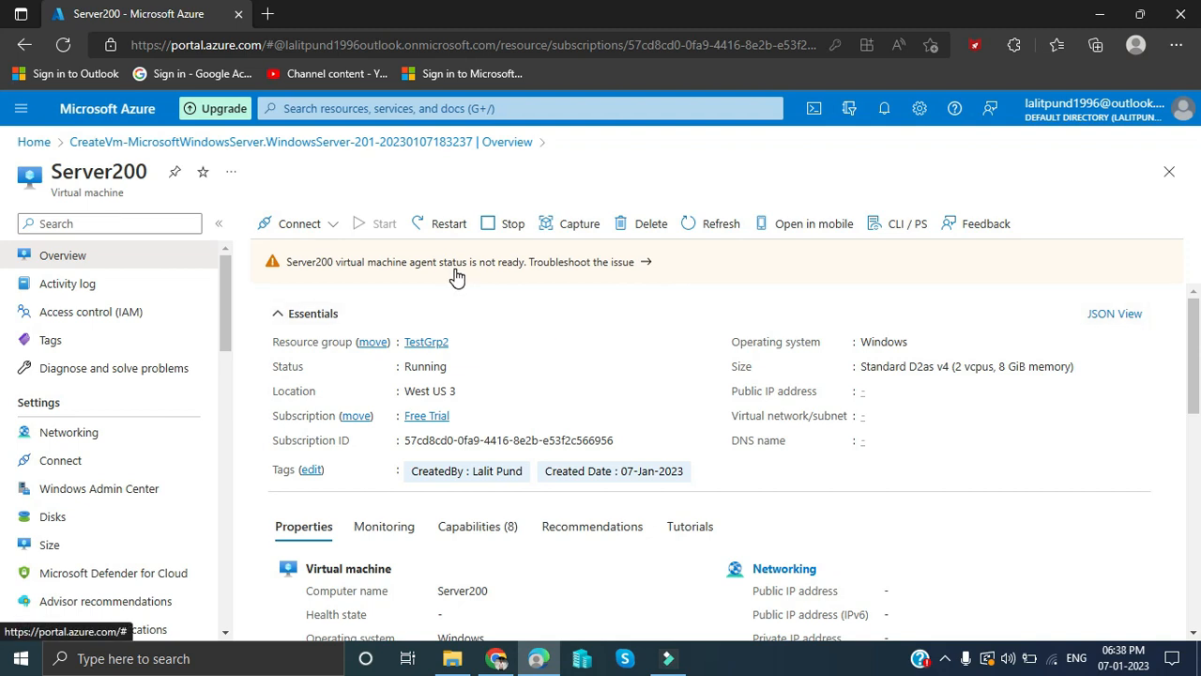
mouse_move(1197, 367)
left_mouse_down()
mouse_move(1197, 583)
mouse_move(1197, 376)
left_mouse_up()
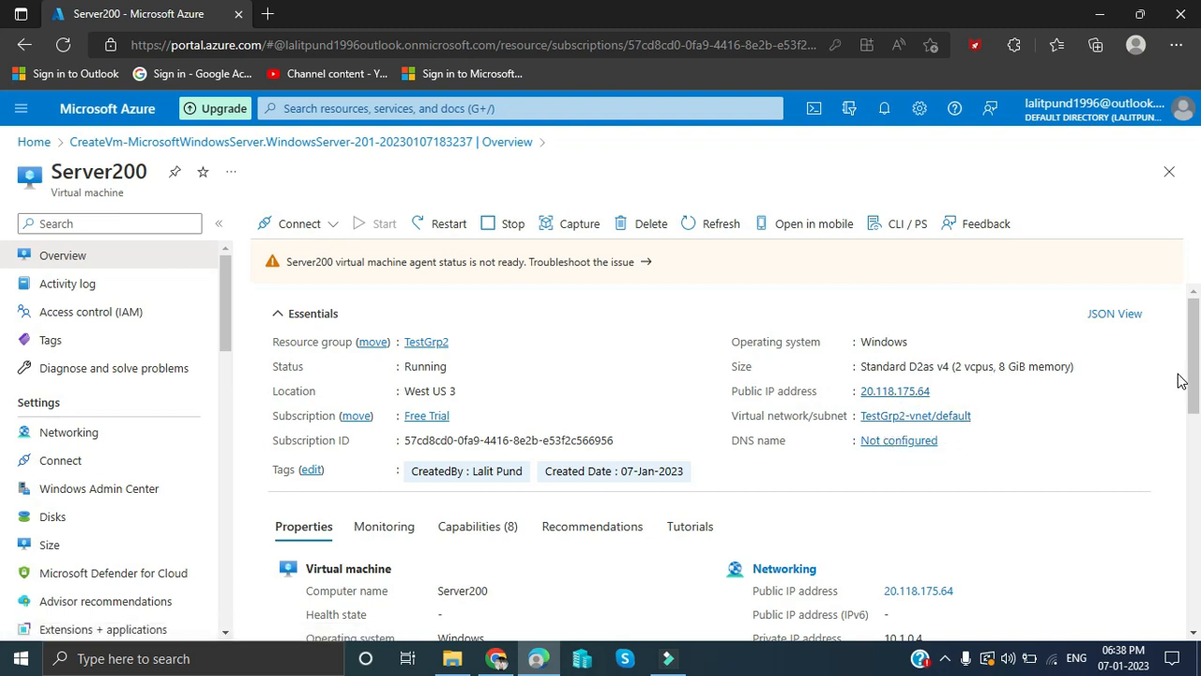
left_click_drag(1193, 380, 1197, 460)
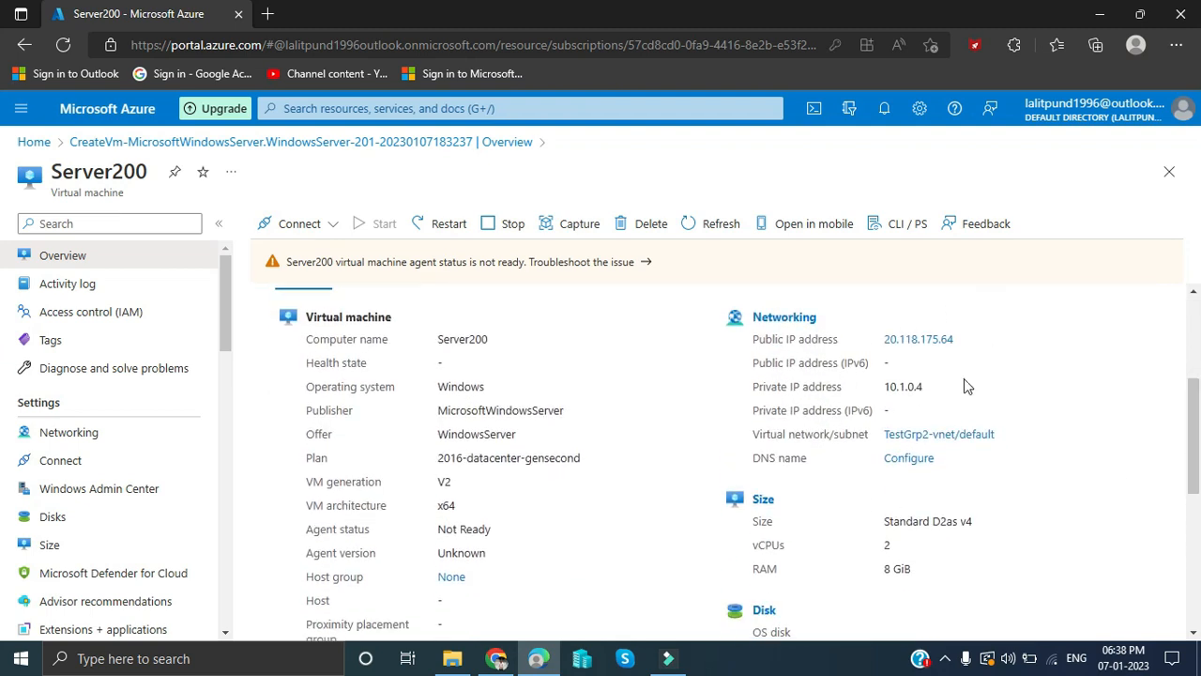
left_click_drag(1199, 407, 1199, 444)
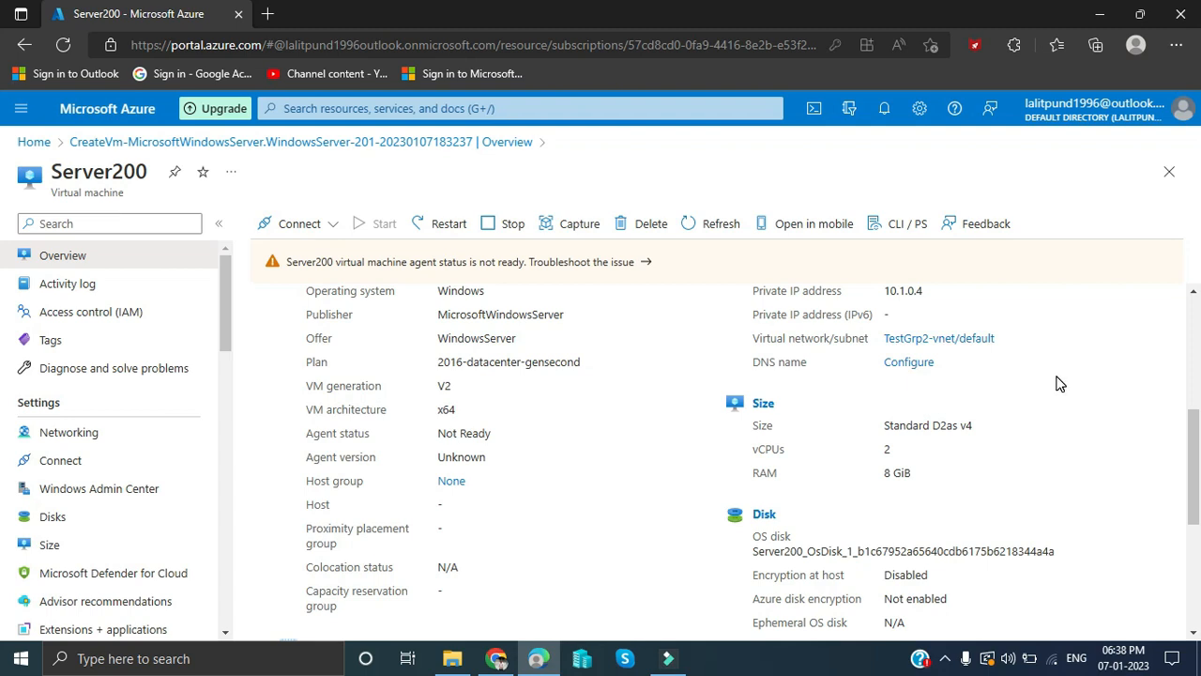
left_click_drag(1195, 479, 1196, 550)
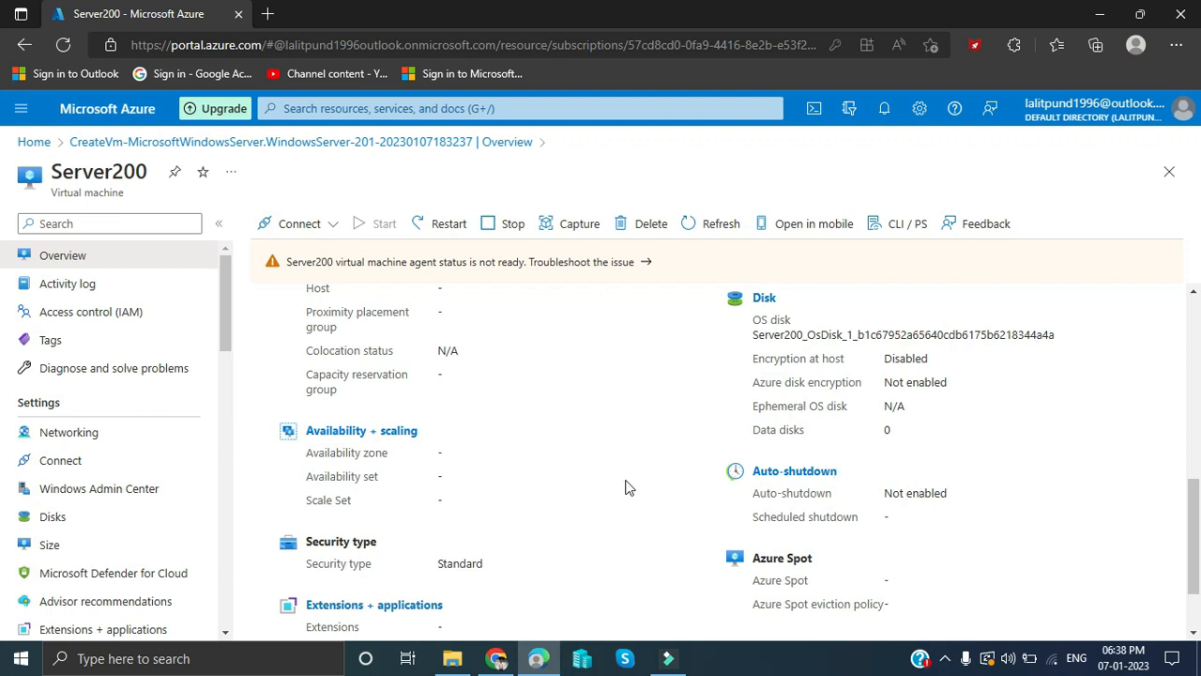
left_click_drag(1199, 495, 1197, 315)
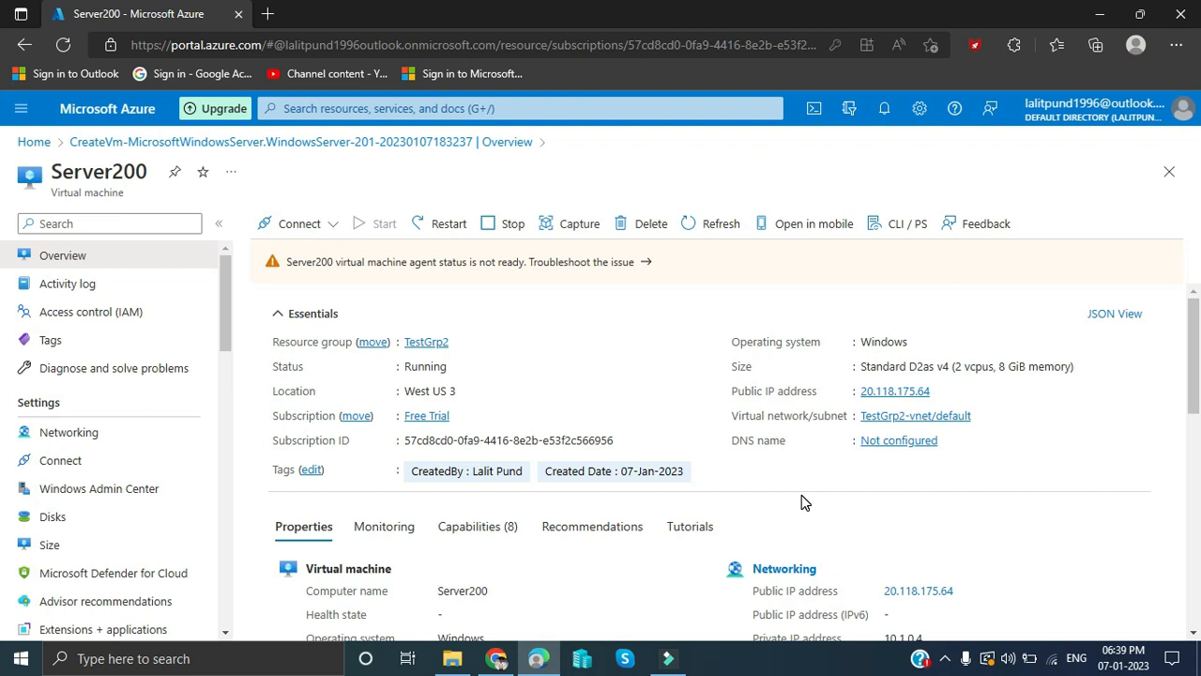
- Download Server200.rdp via Connect > RDP, keep it, and show it in Downloads
left_click(293, 223)
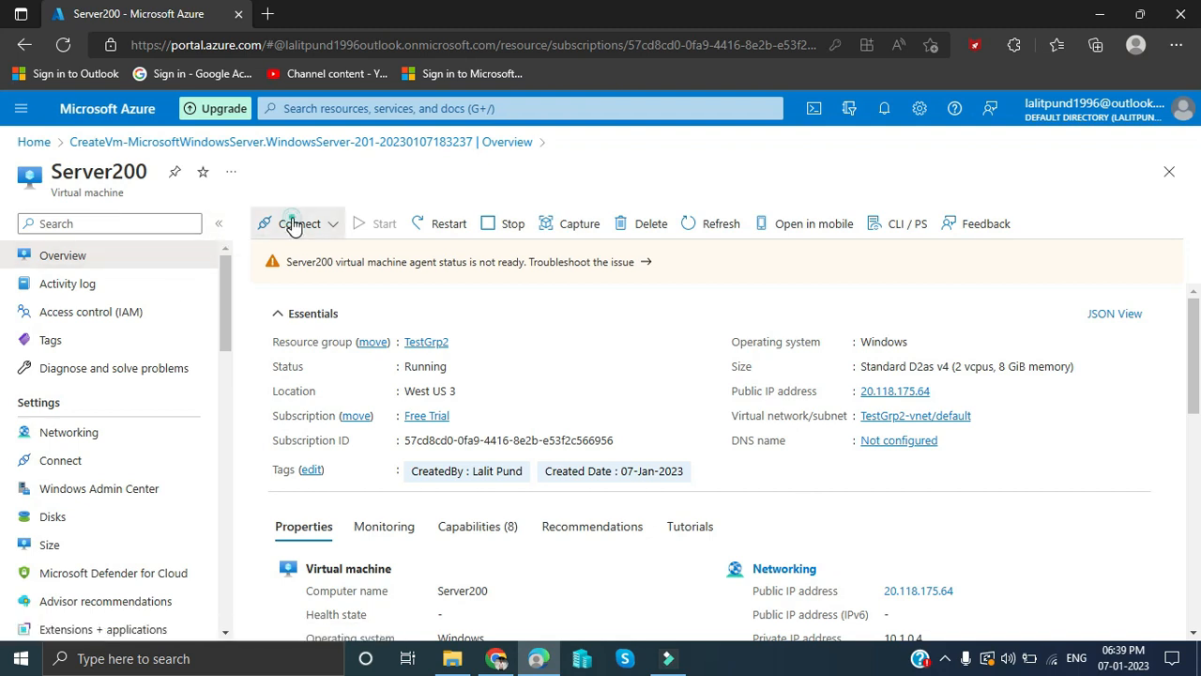
left_click(381, 267)
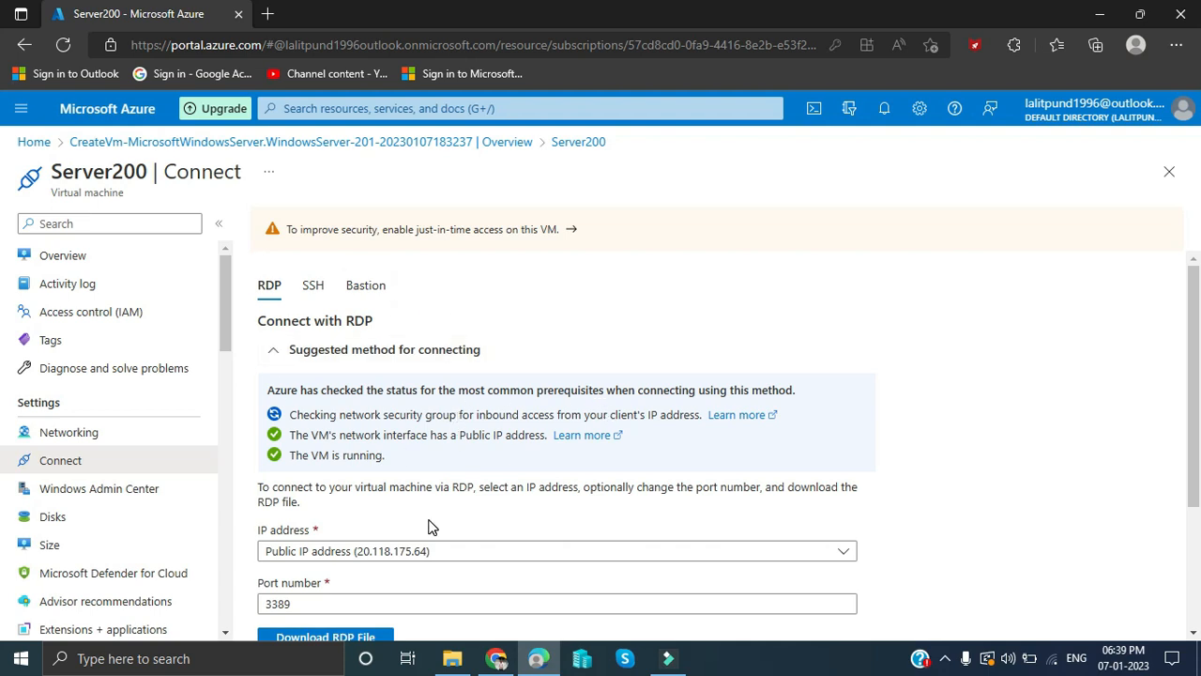
scroll(428, 527, "down", 2)
left_click(379, 553)
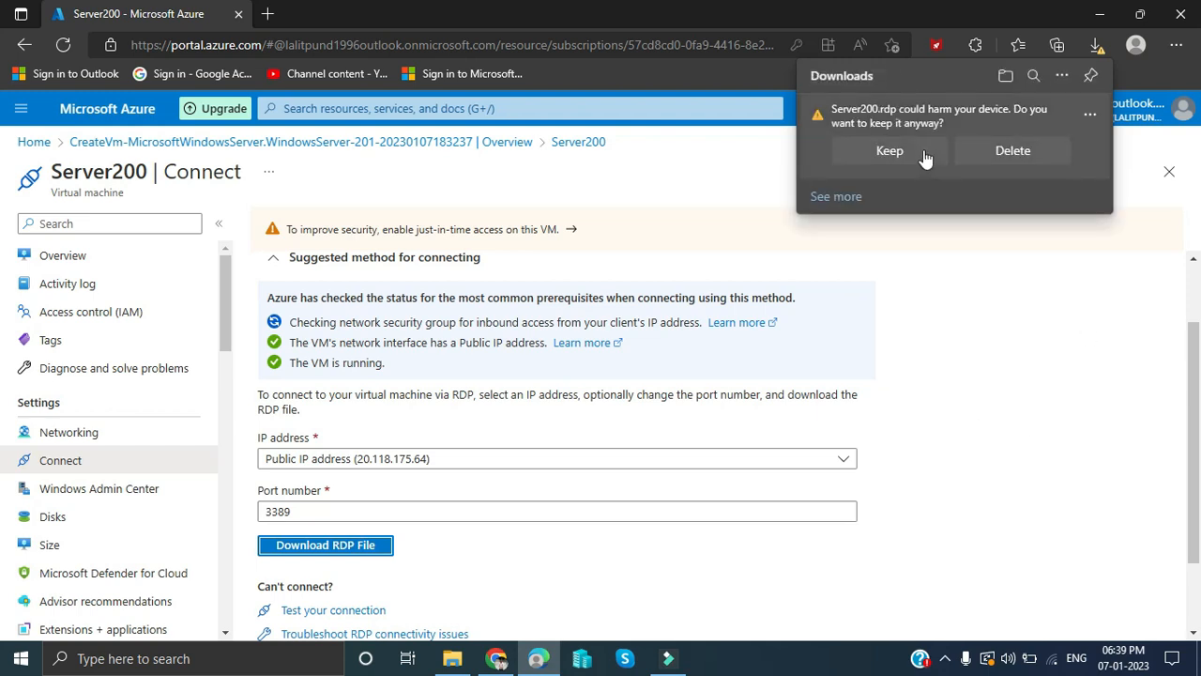
left_click(889, 156)
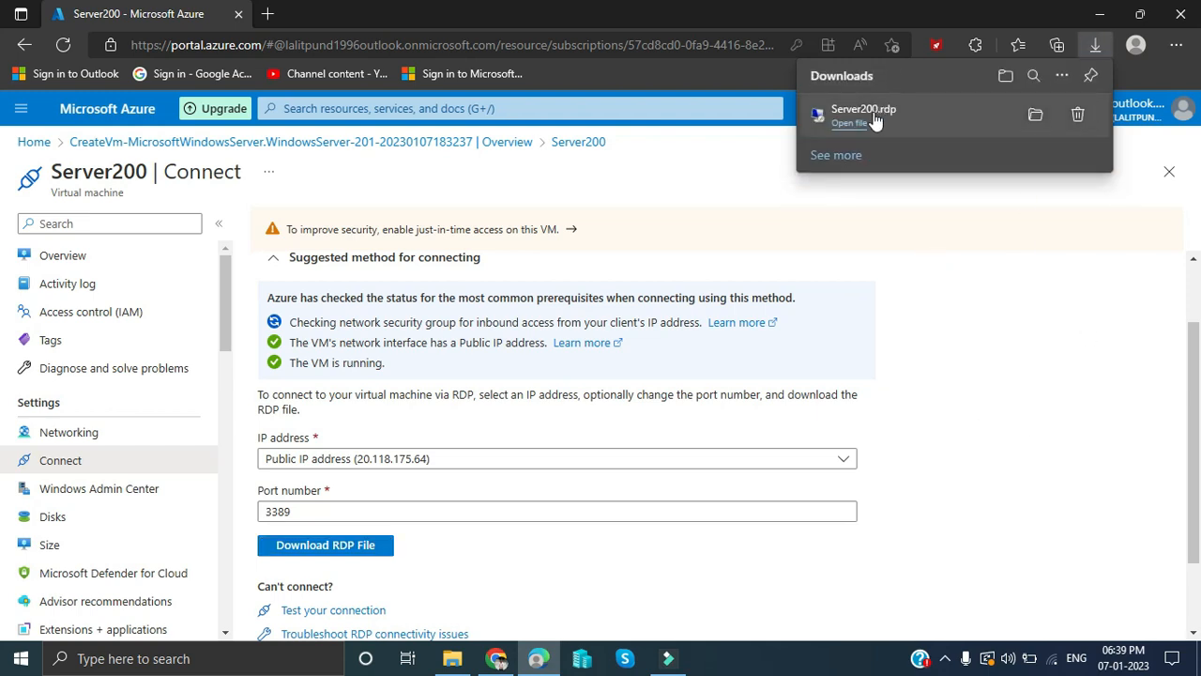
left_click(1034, 113)
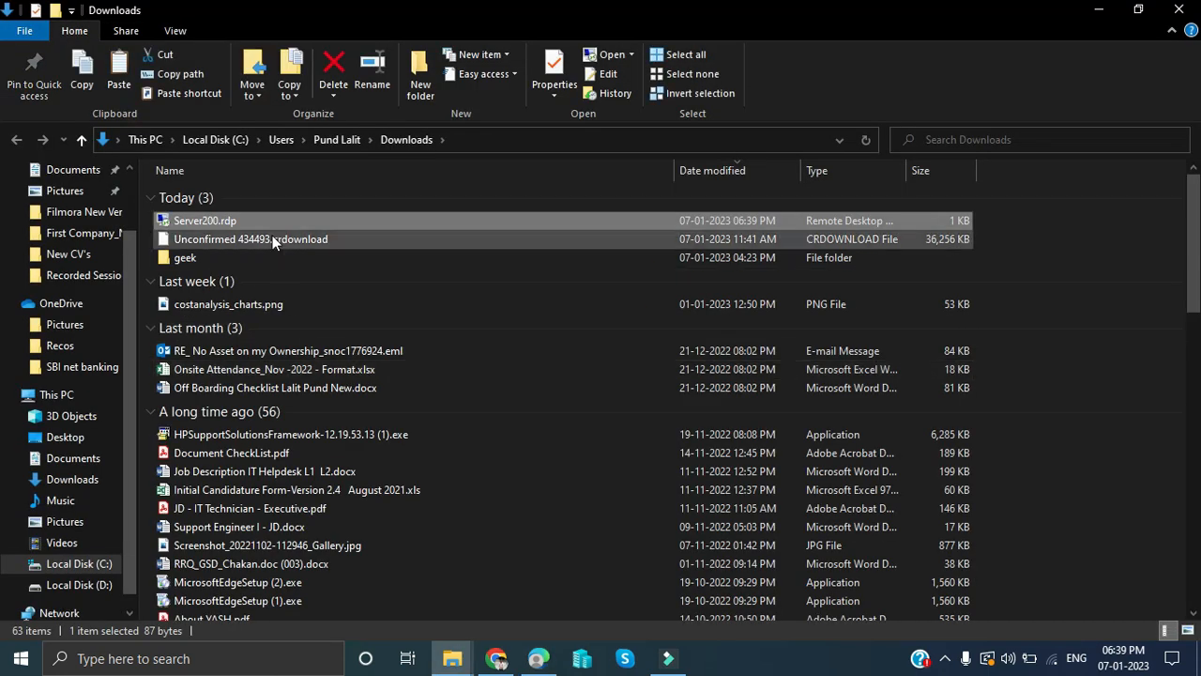
- Launch Server200.rdp, sign in with the admin username and password, and accept the certificate
double_click(271, 226)
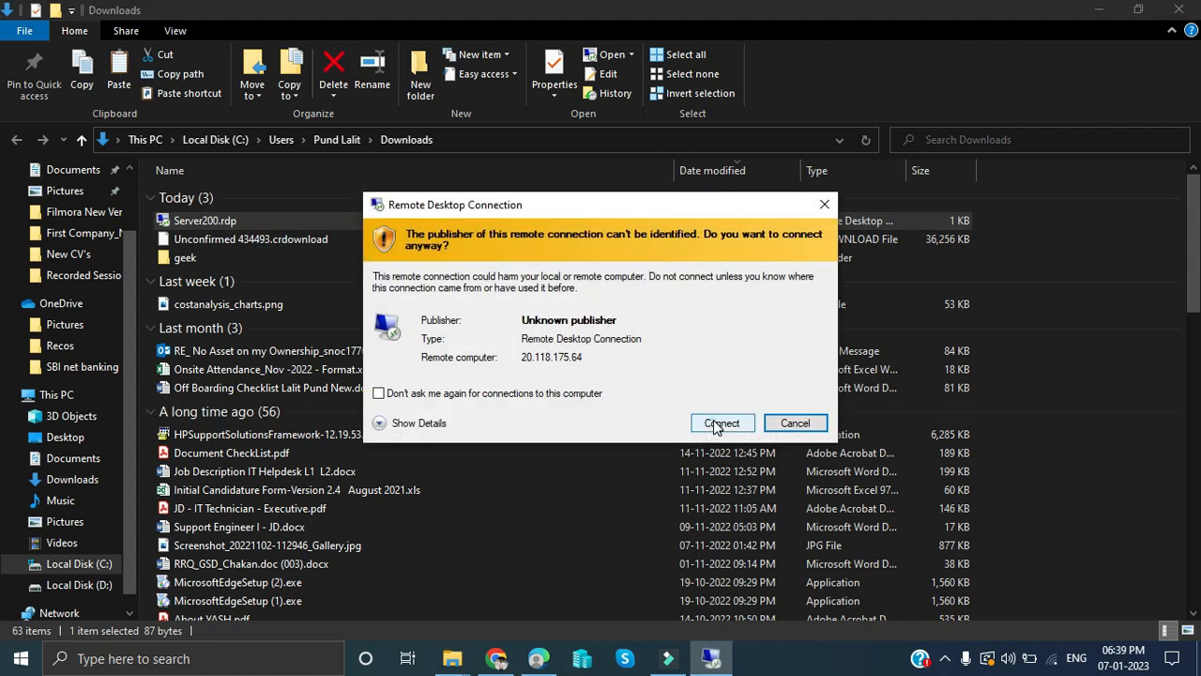
left_click(713, 419)
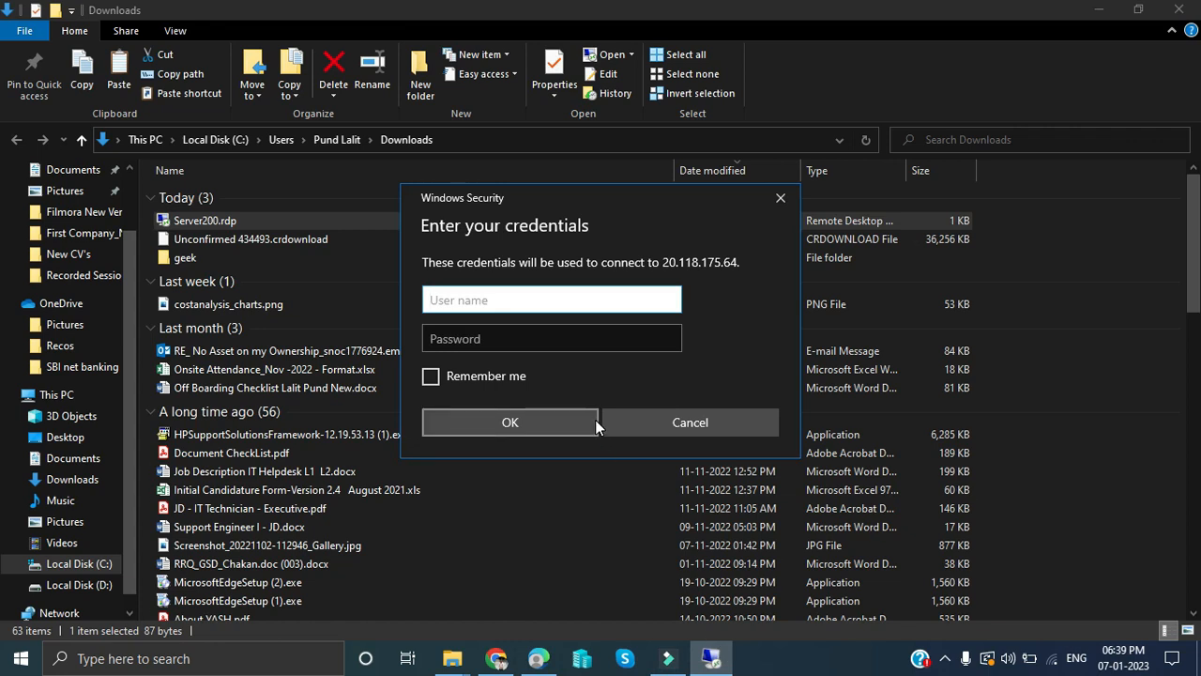
type("LalitPund")
key("Tab")
type("••")
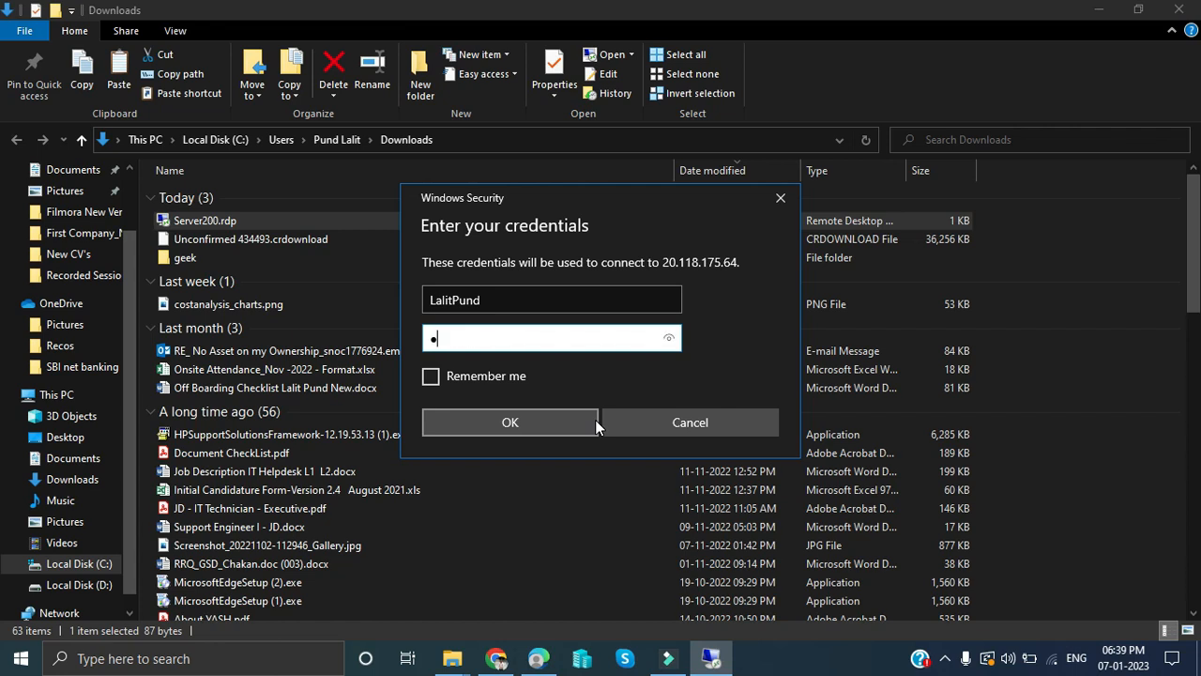
type("•••••••••••••")
left_click(596, 421)
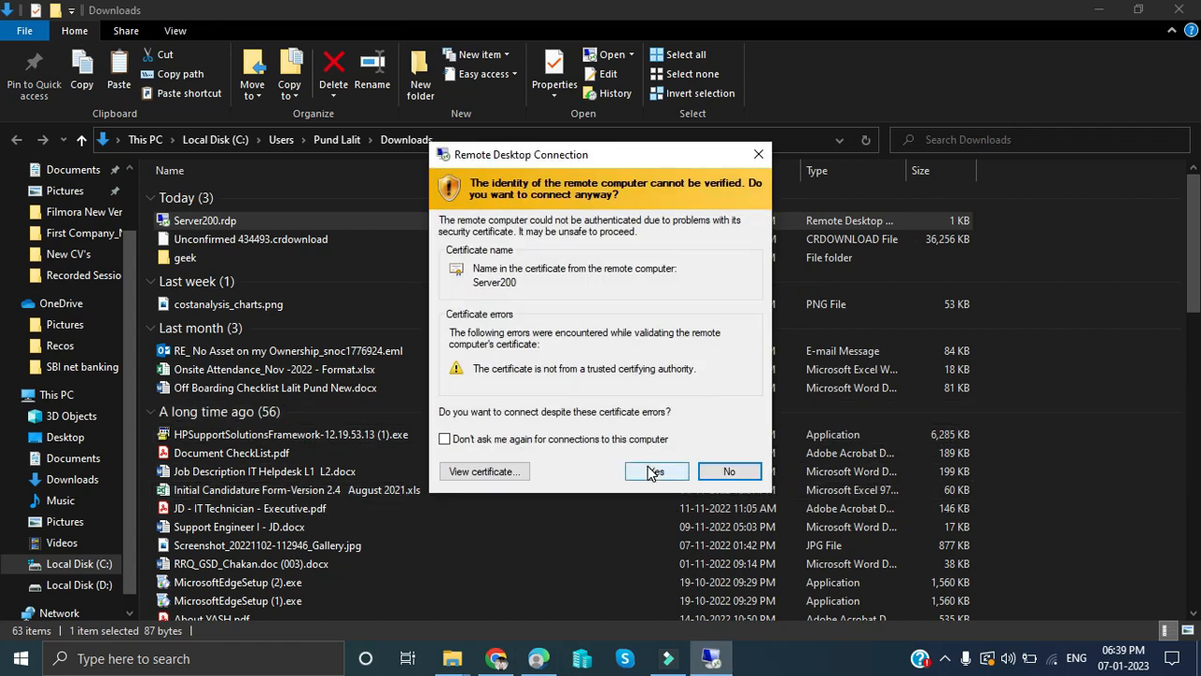
left_click(649, 470)
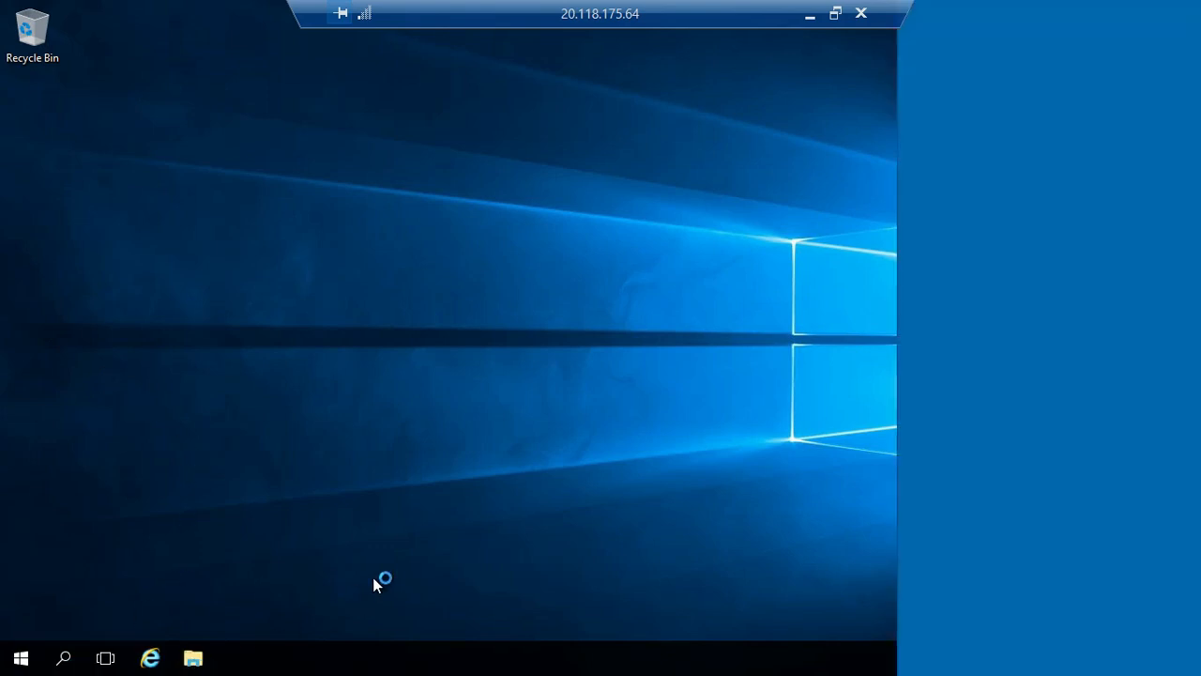
- Dismiss the network discovery panel and view the server's drives in File Explorer's This PC
left_click(1040, 326)
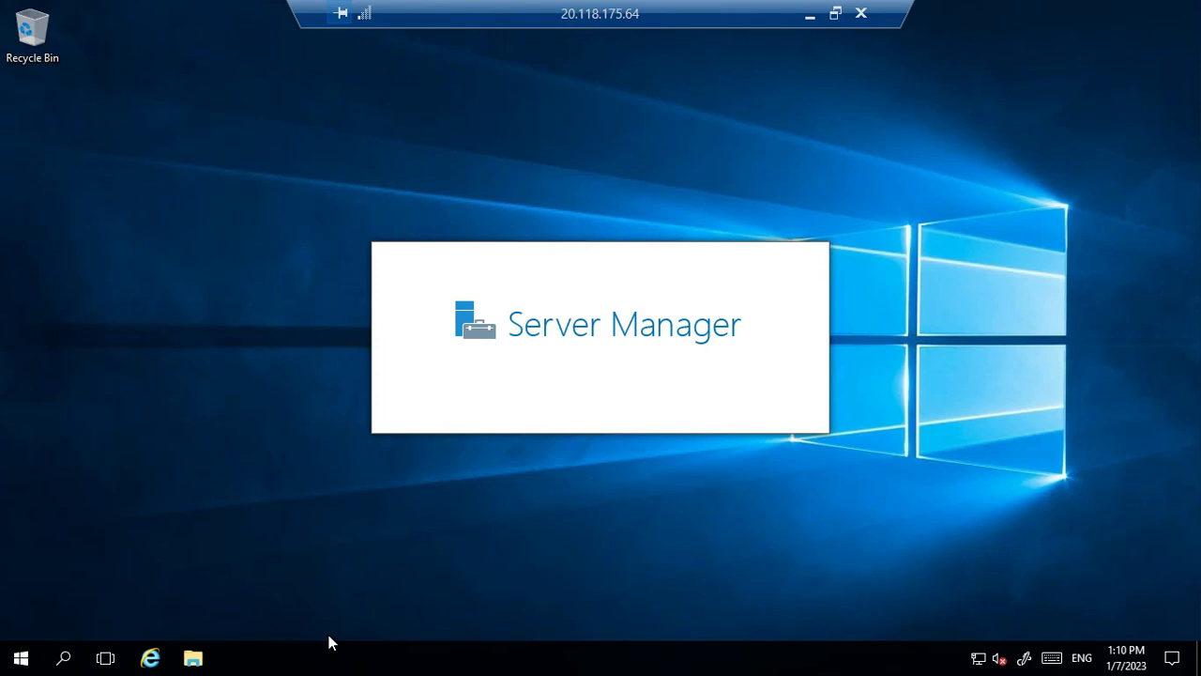
left_click(197, 659)
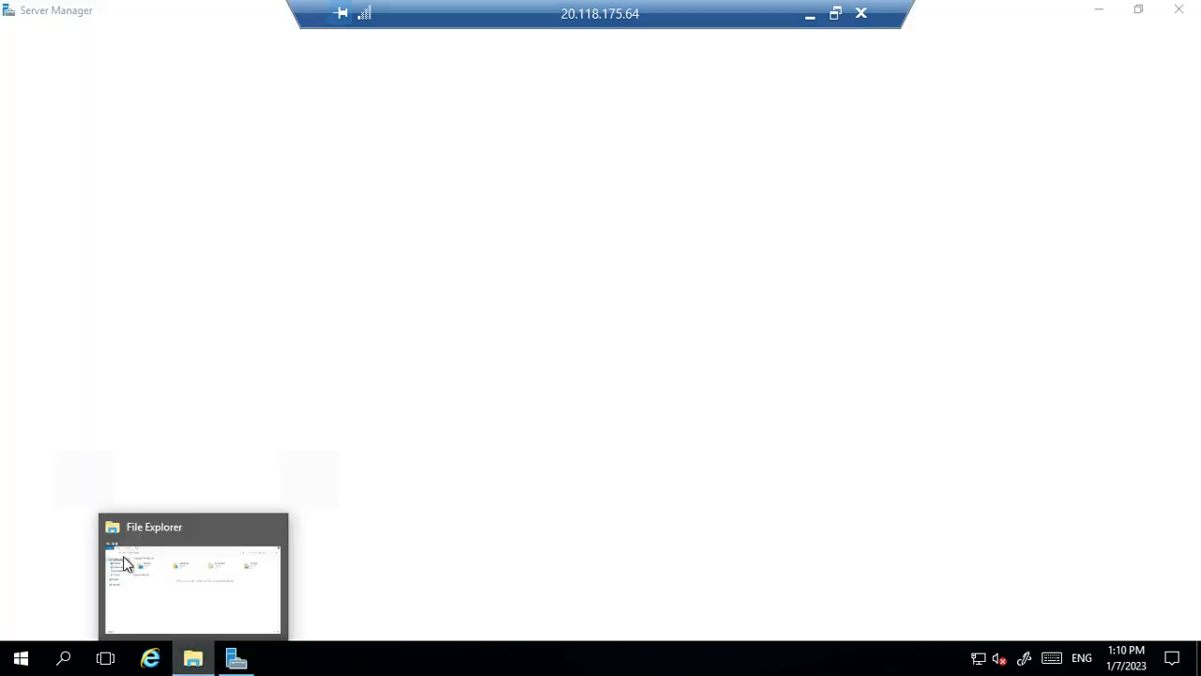
left_click(196, 569)
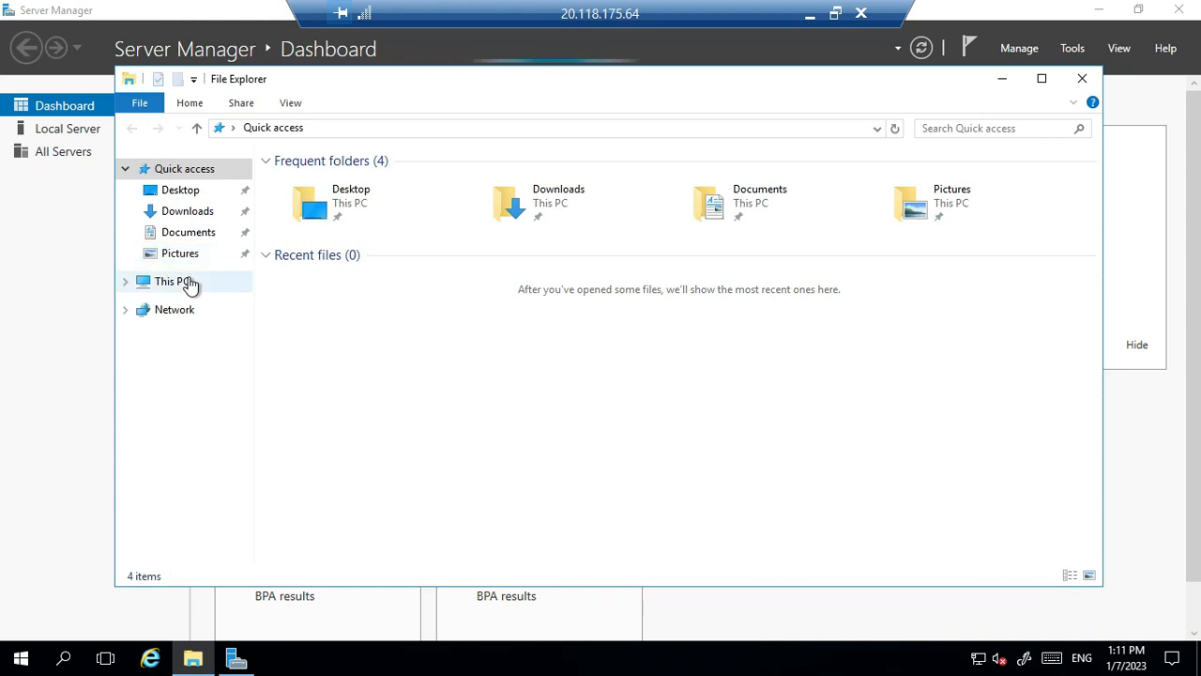
left_click(220, 280)
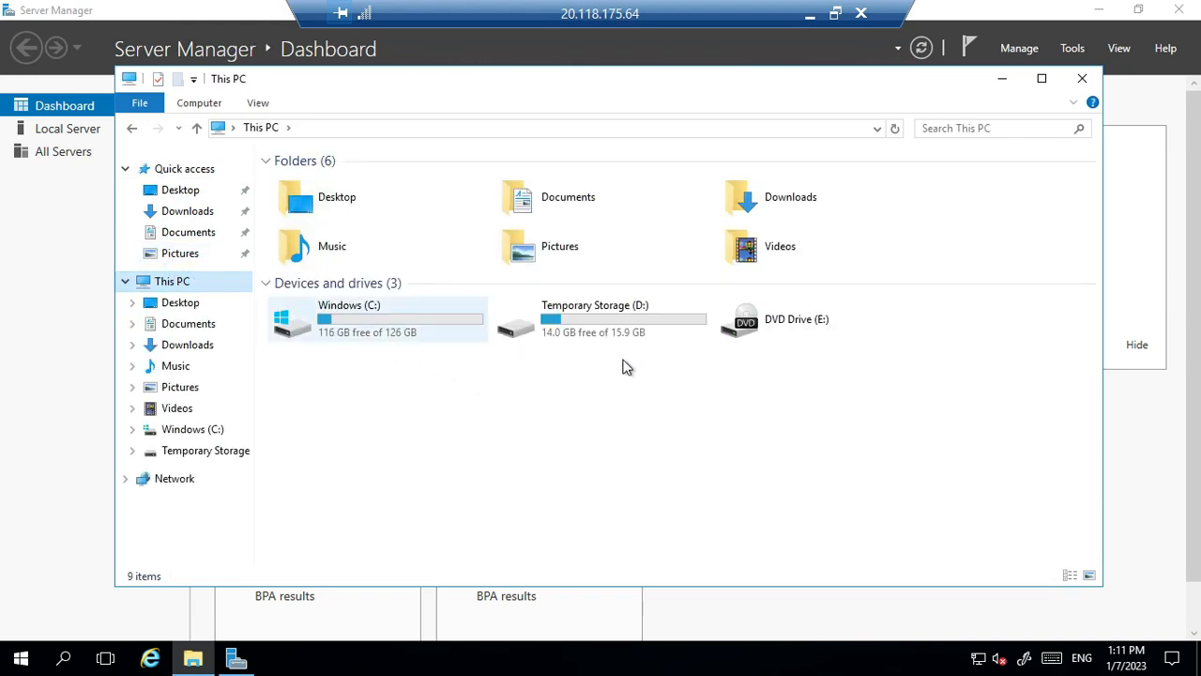
- Minimize File Explorer, open Local Server in Server Manager, then minimize the RDP session
left_click(998, 91)
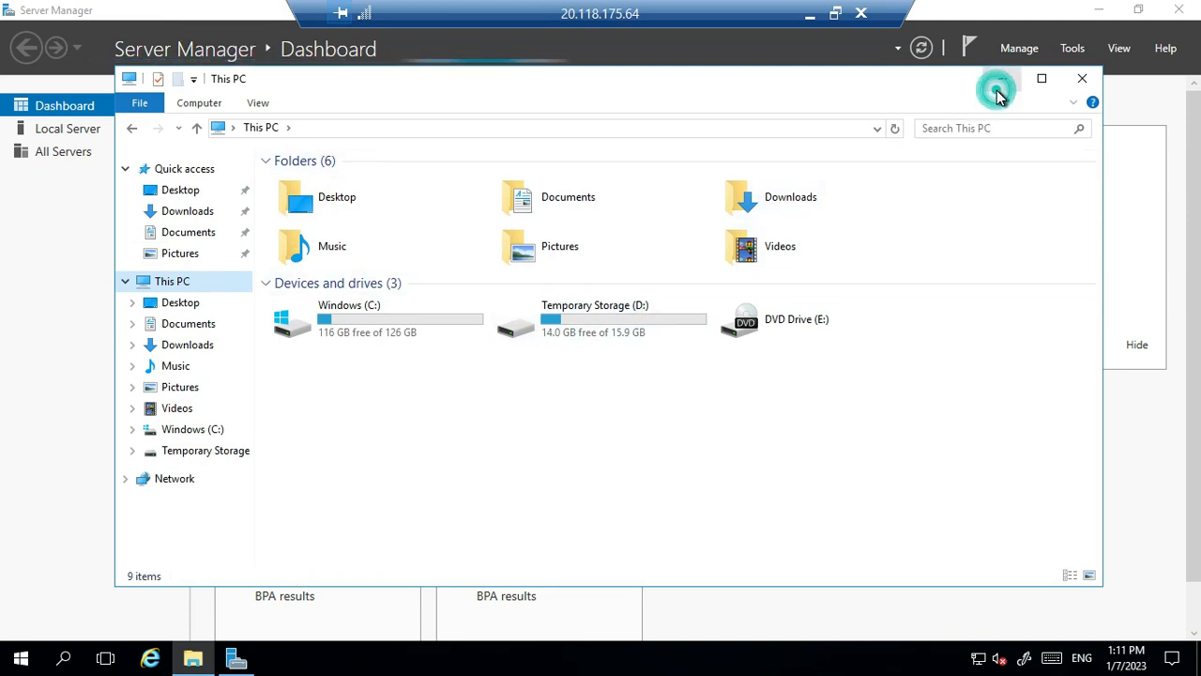
left_click(996, 81)
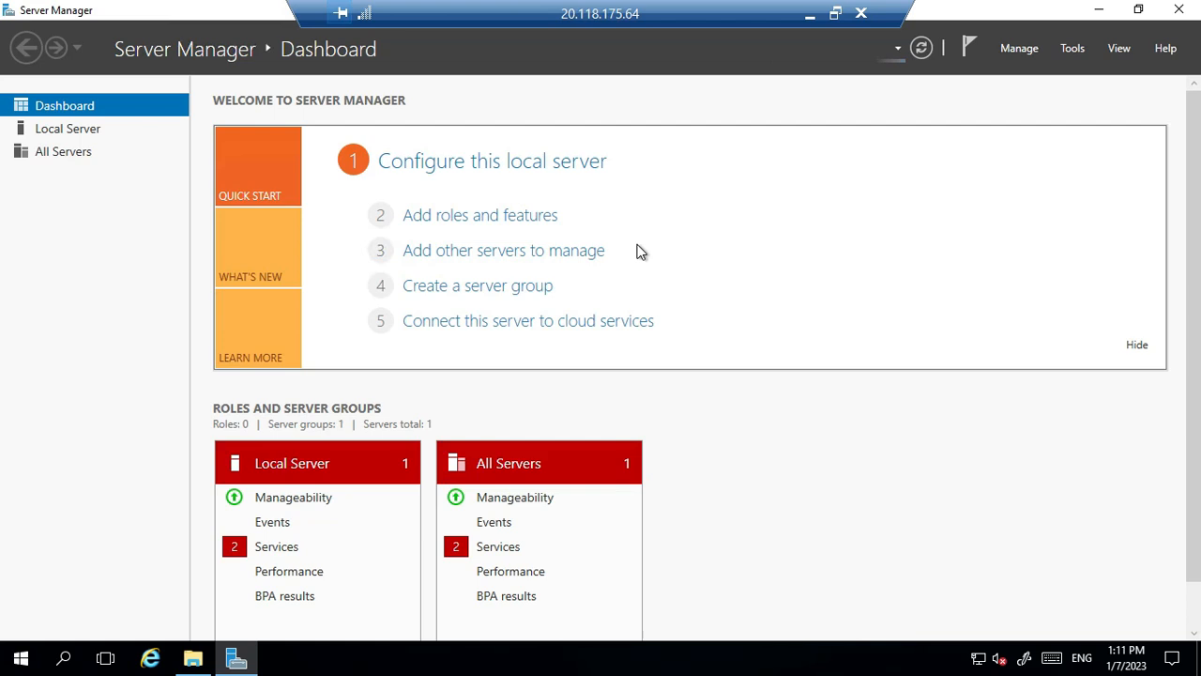
left_click(71, 131)
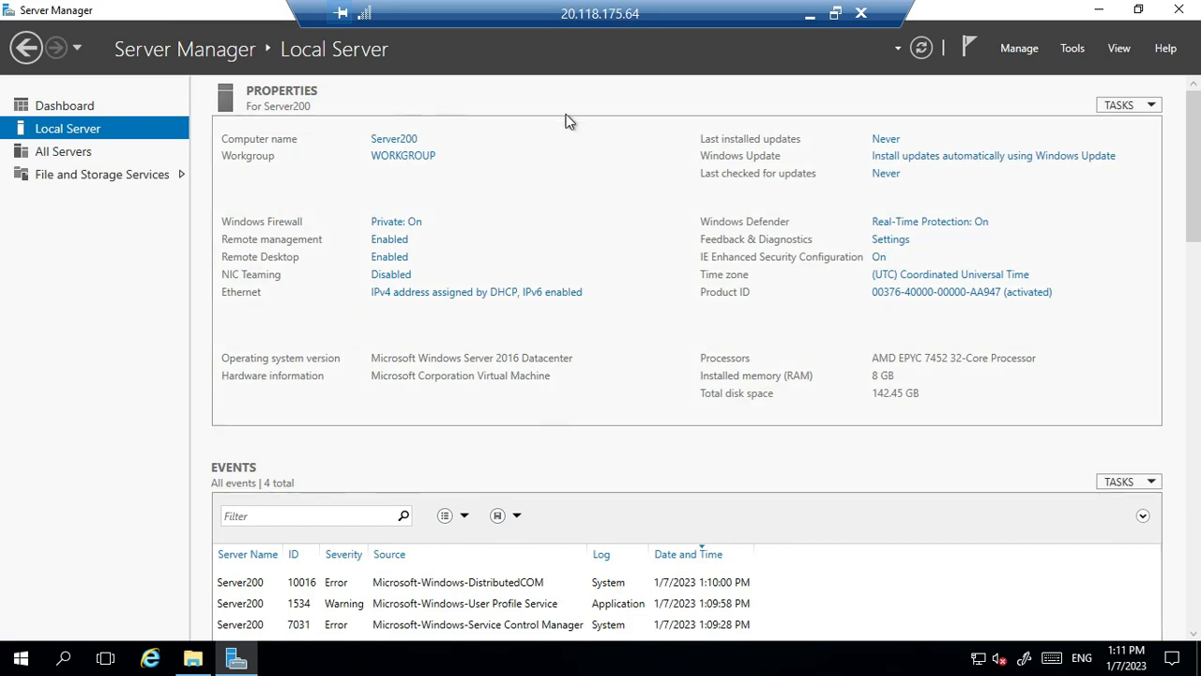
left_click(810, 13)
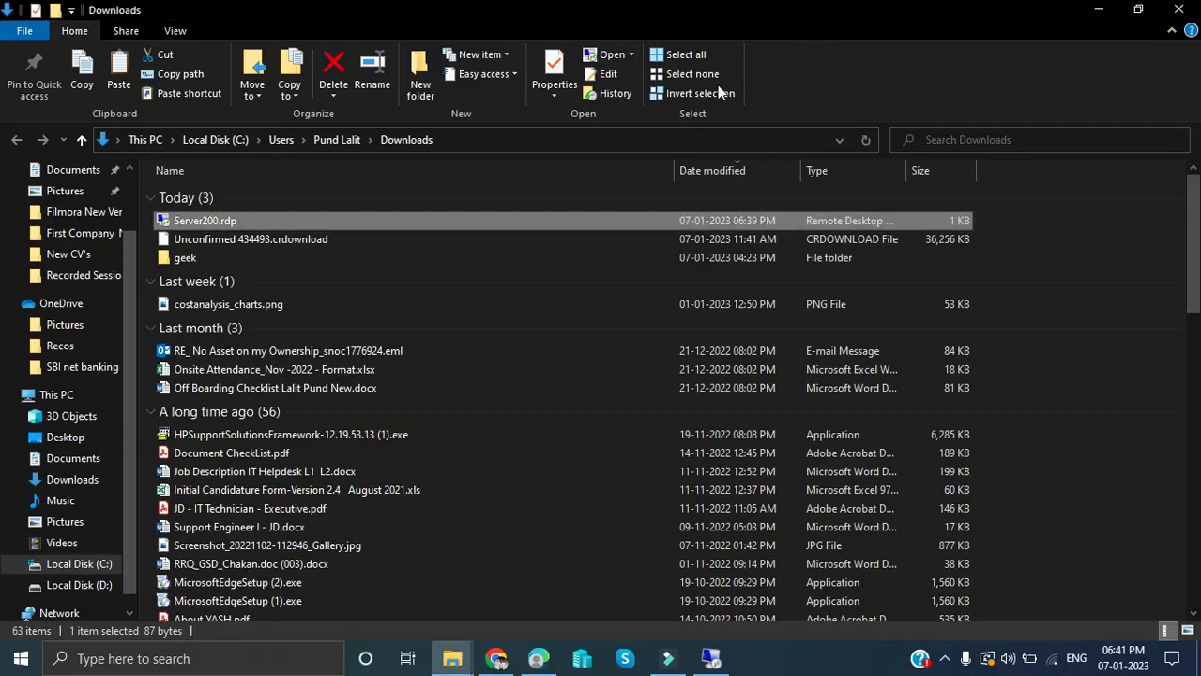
- From the deployment page, open the Server200 overview and copy its public IP 20.118.175.64
left_click(549, 668)
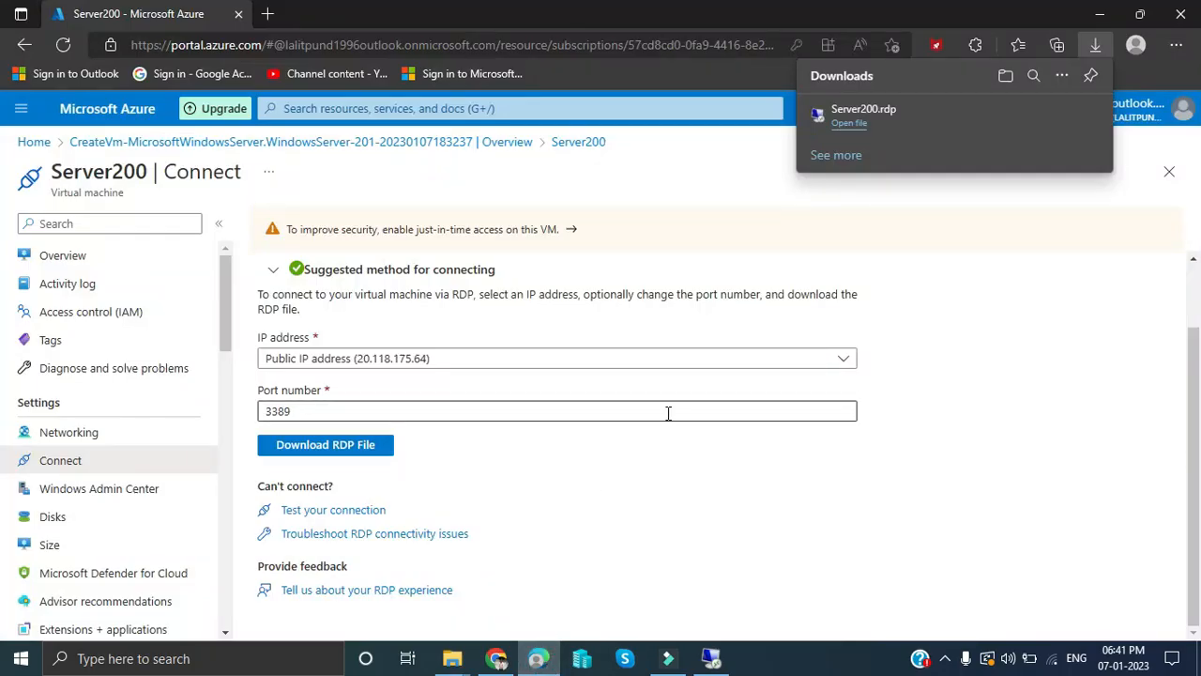
scroll(668, 413, "up", 1)
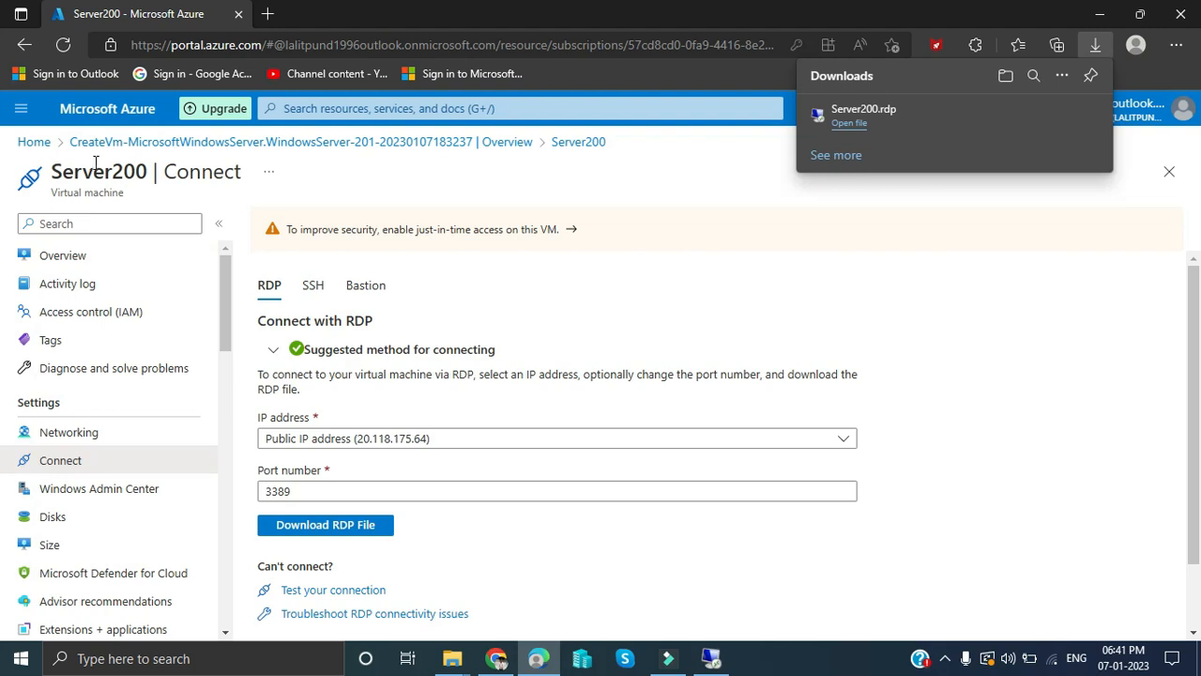
left_click(165, 143)
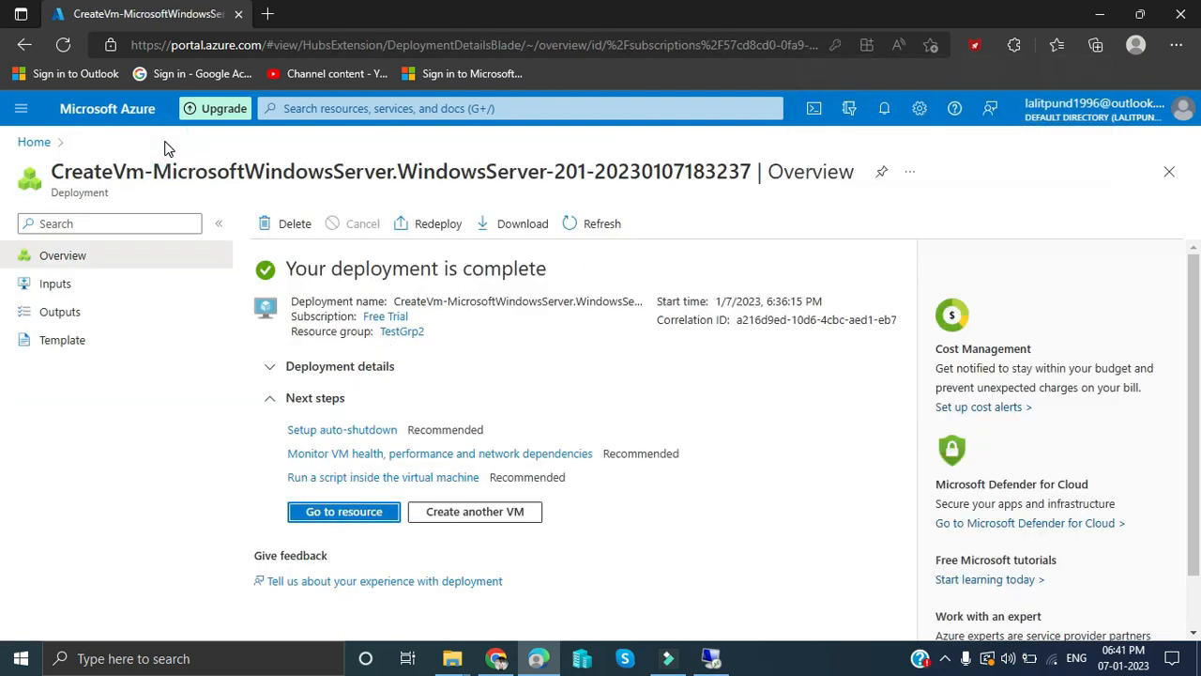
left_click(376, 516)
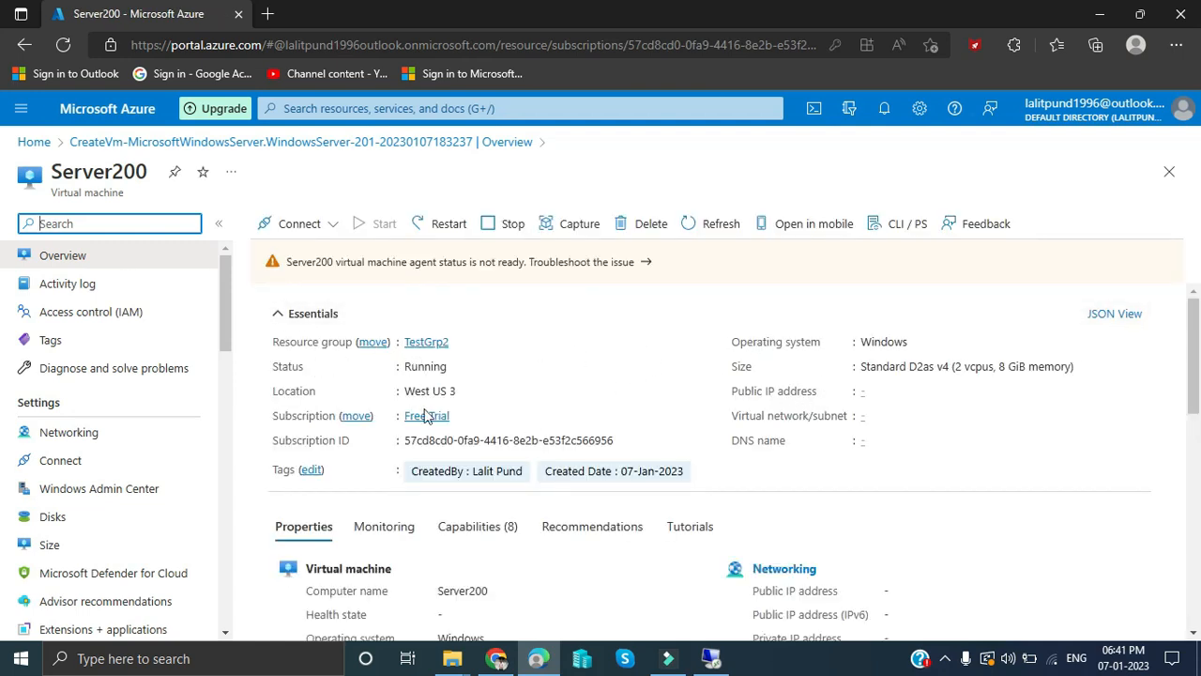
scroll(536, 479, "down", 1)
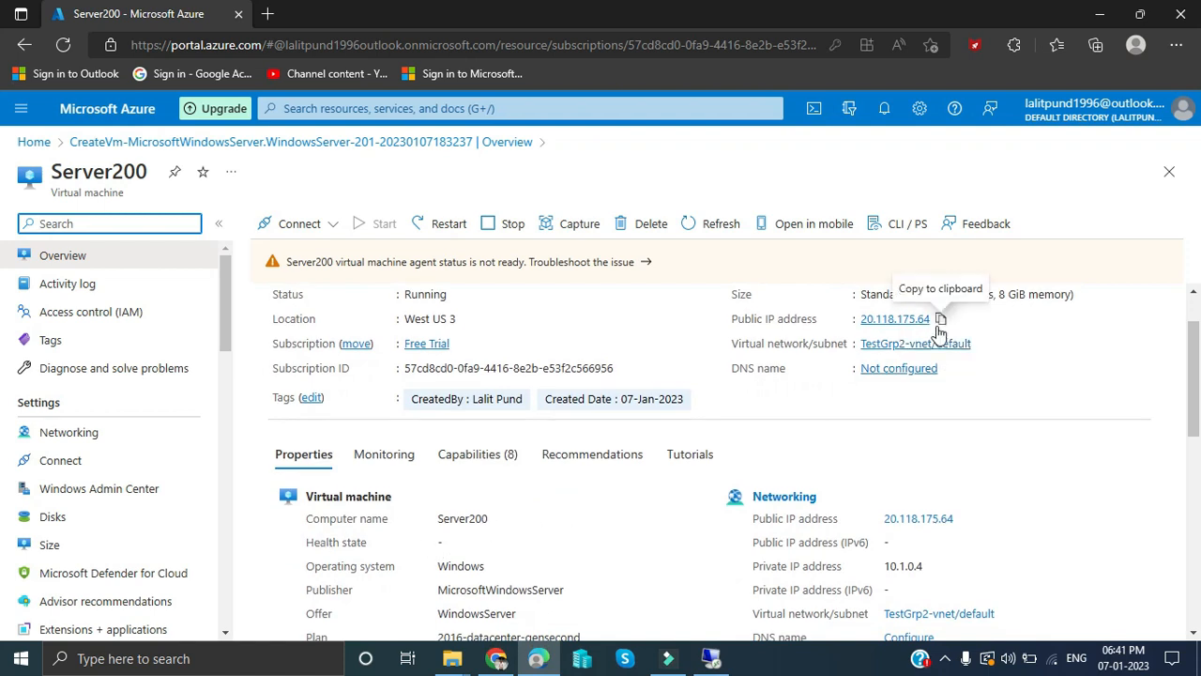
left_click(939, 322)
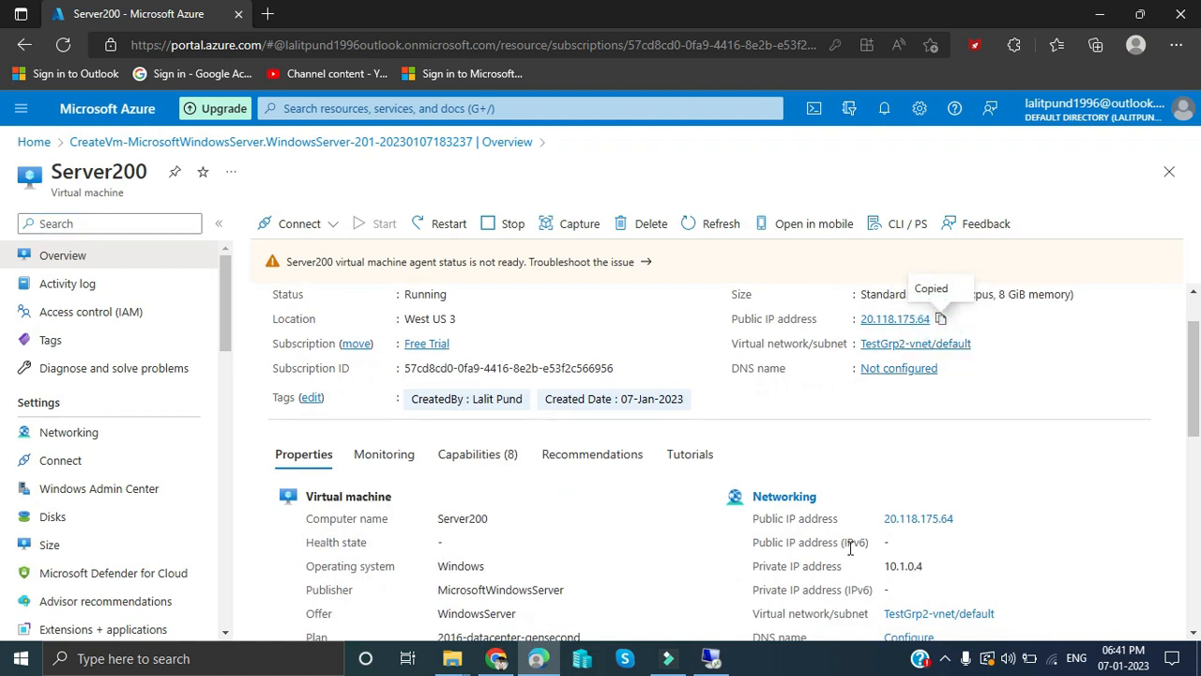
- Disconnect the current Remote Desktop session and confirm with OK
left_click(710, 658)
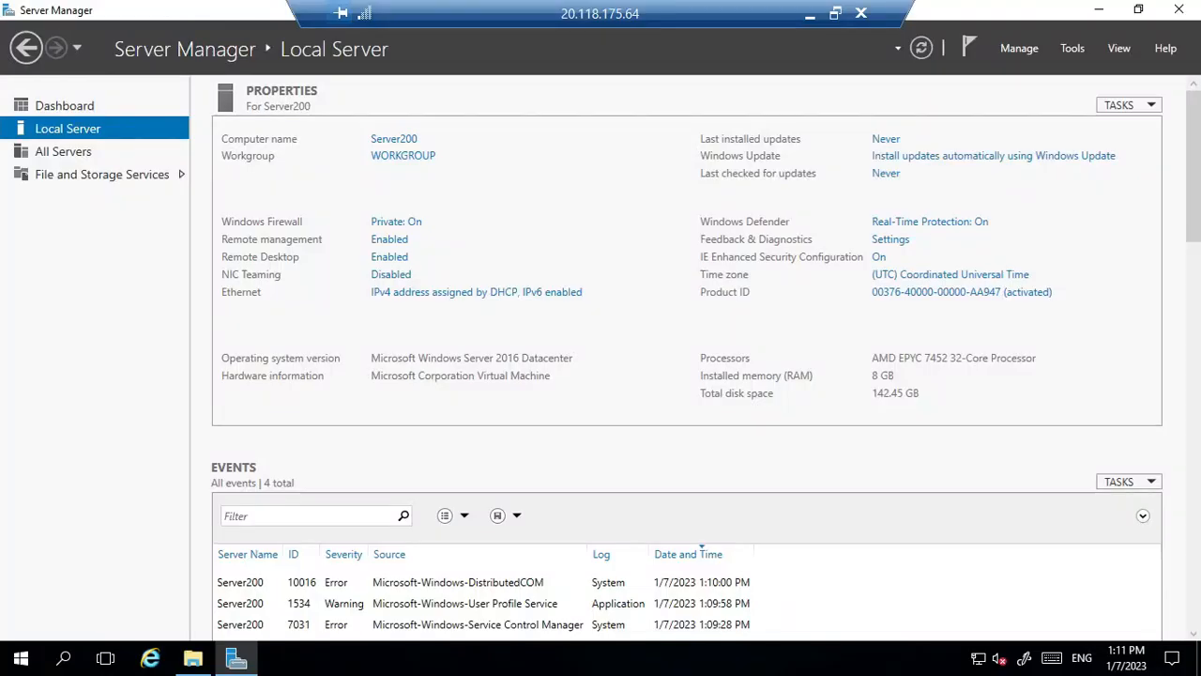
left_click(860, 13)
left_click(656, 368)
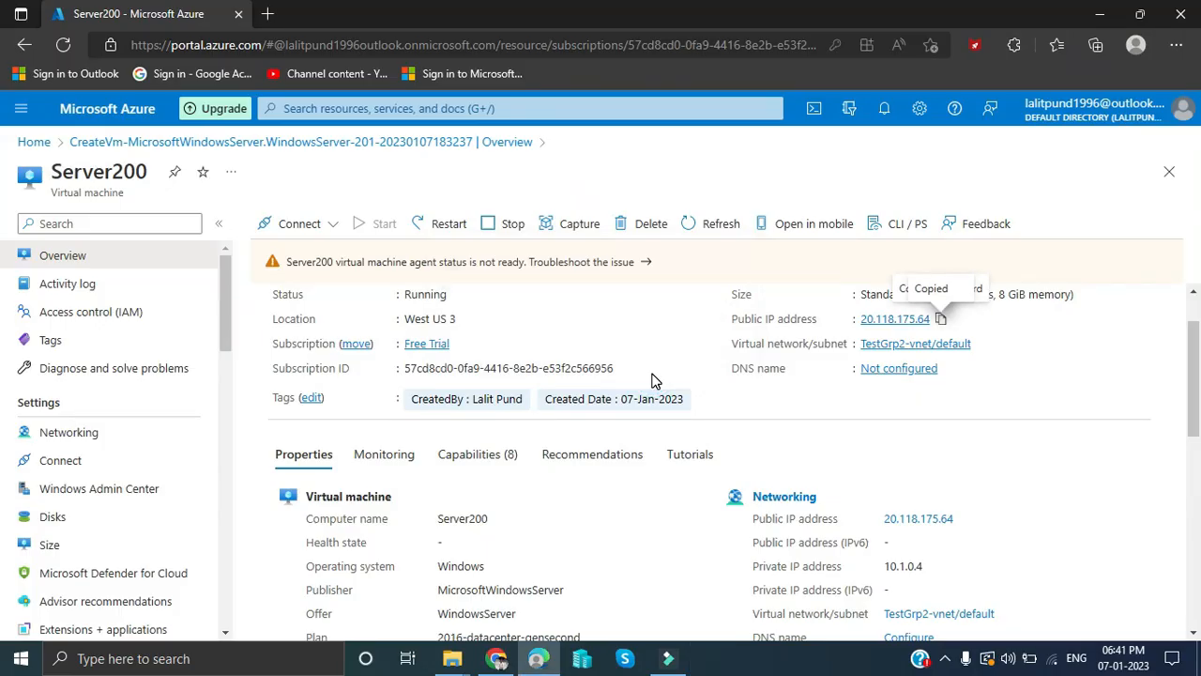
- Launch Remote Desktop Connection via 'rdp' search and connect to the pasted 20.118.175.64:3389
key("super")
type("rd")
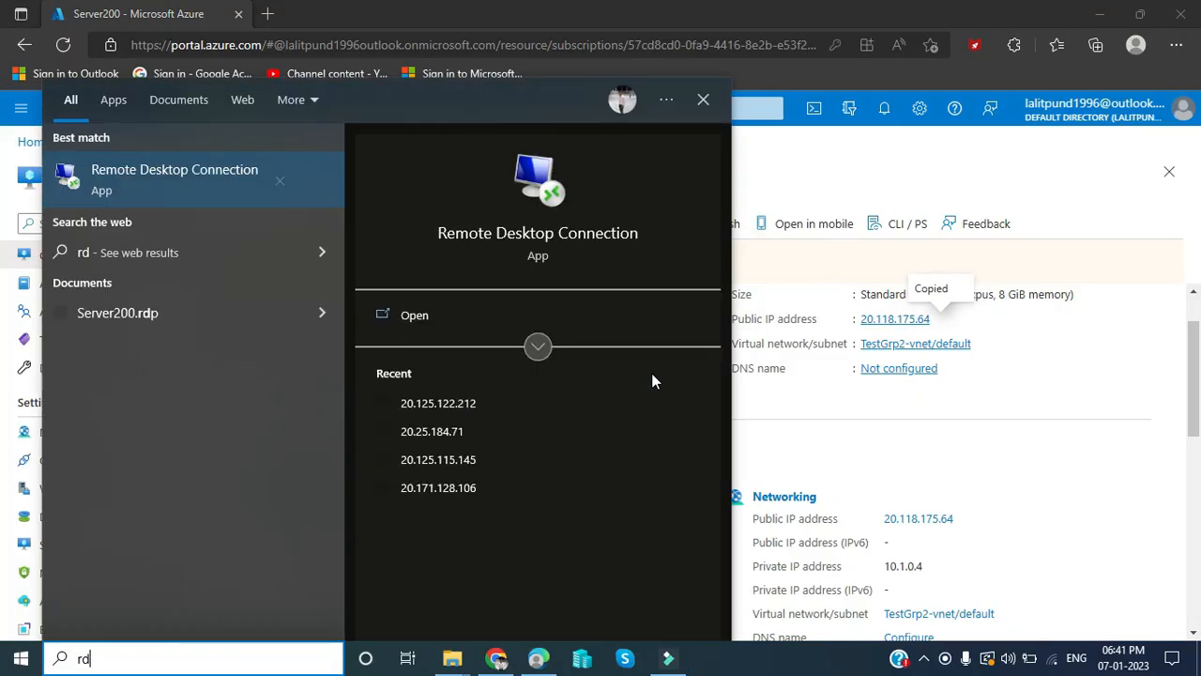
type("p")
key("Return")
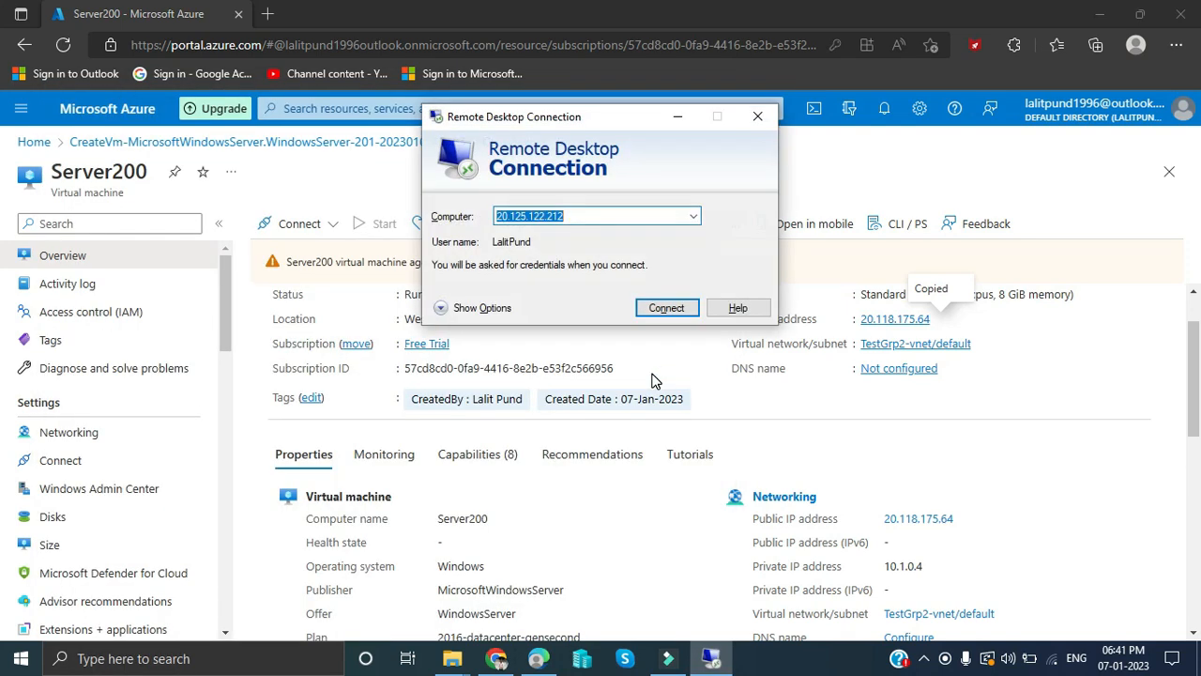
key("ctrl+v")
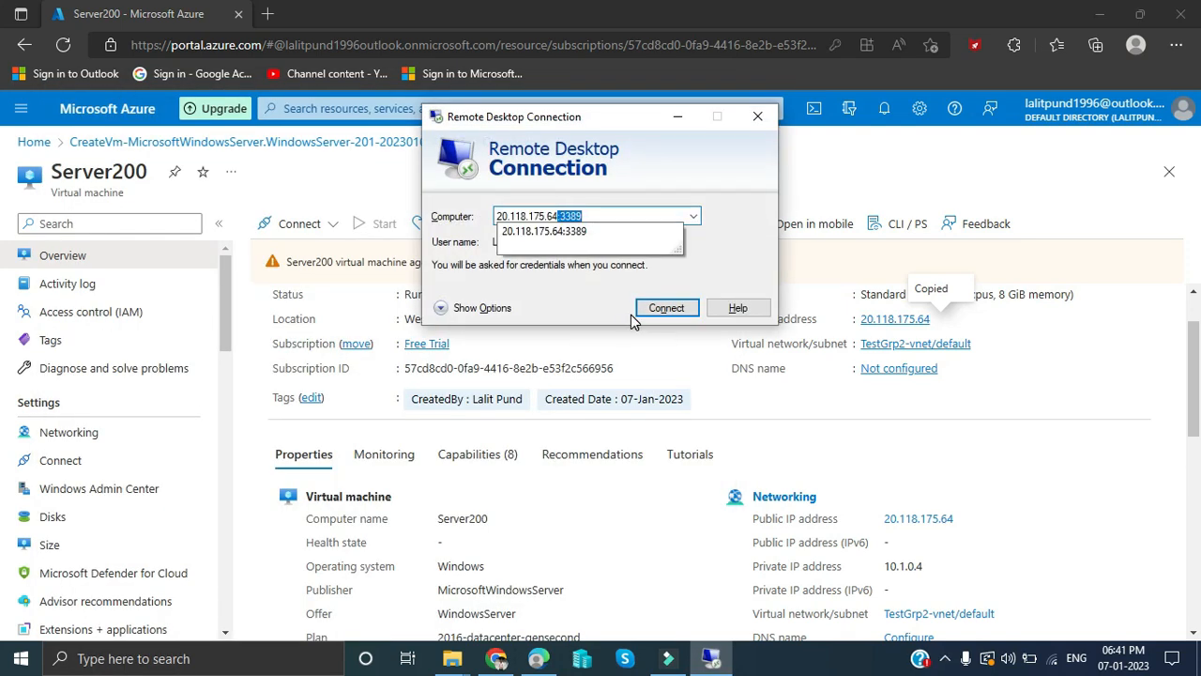
key("End")
left_click(629, 231)
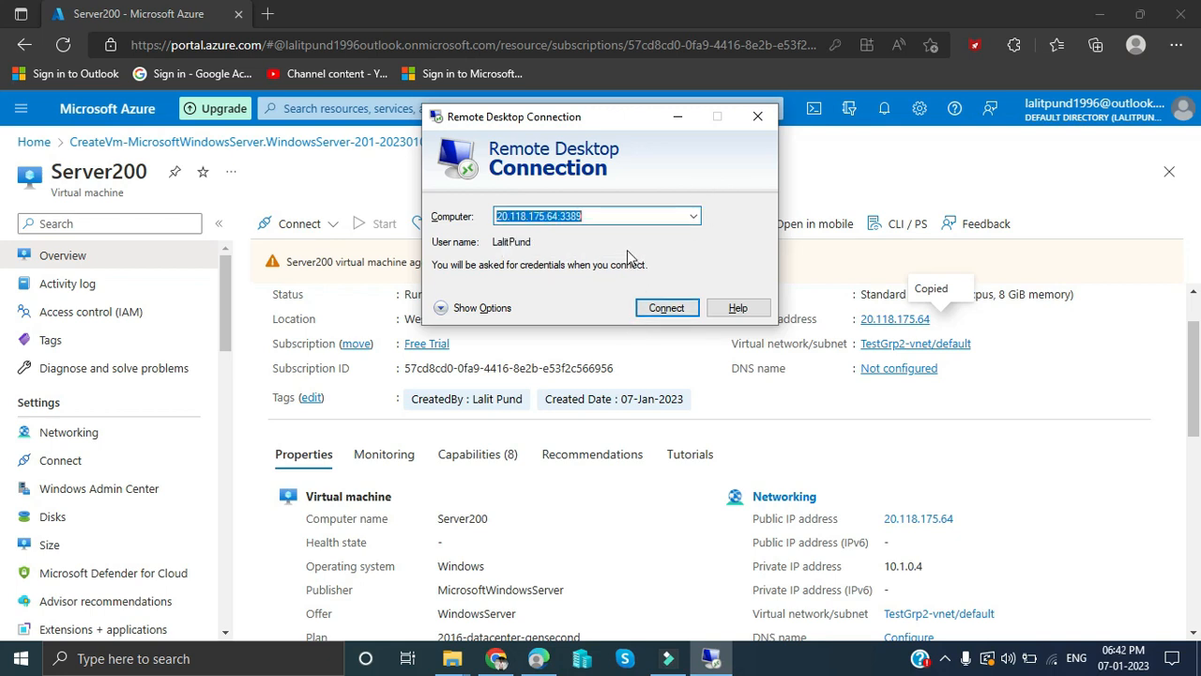
left_click(662, 308)
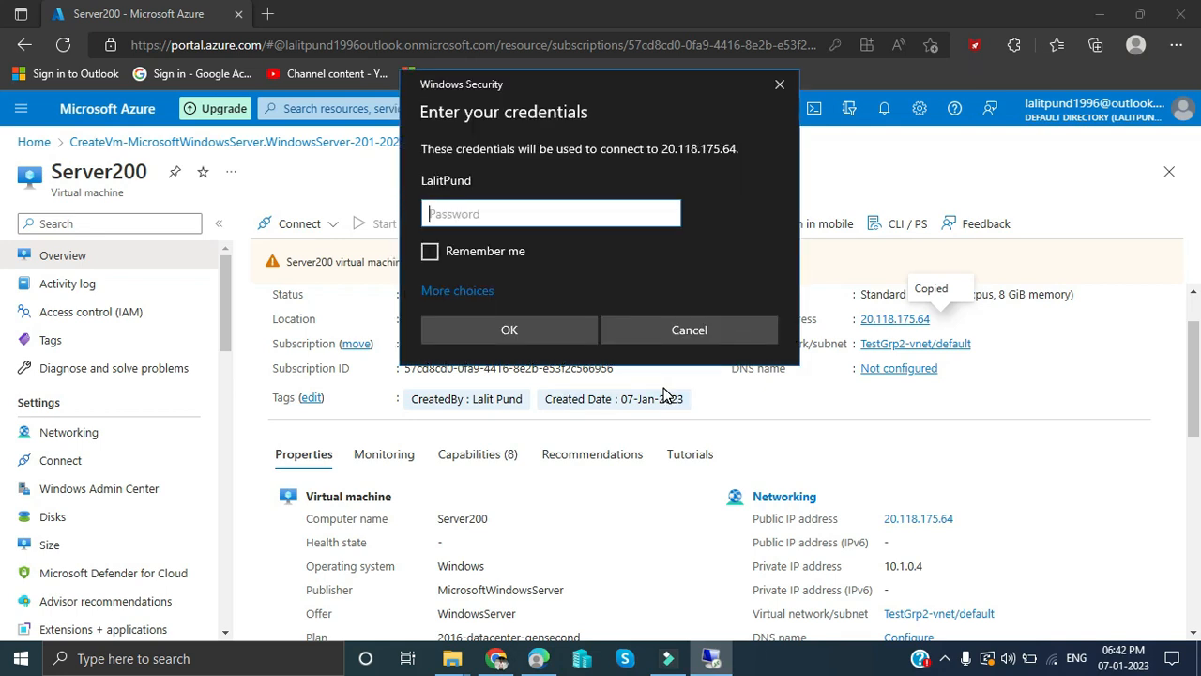
- Enter the account password and accept Server200's certificate warning
type("••••••••••••••")
key("Return")
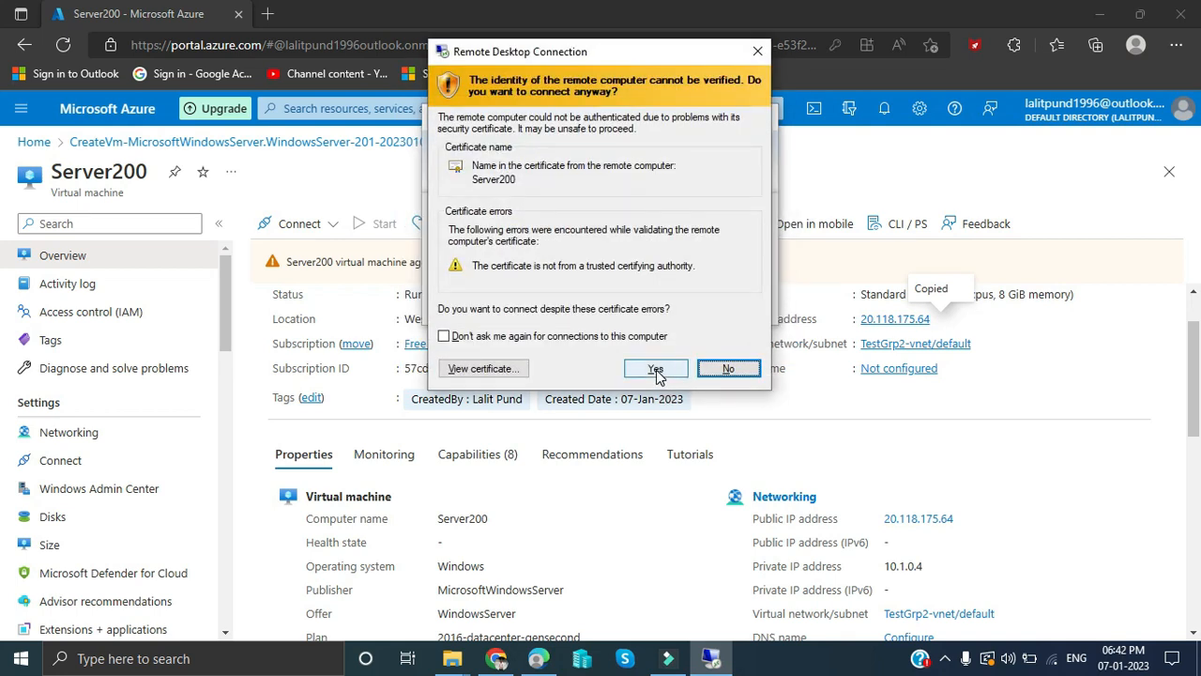
left_click(656, 368)
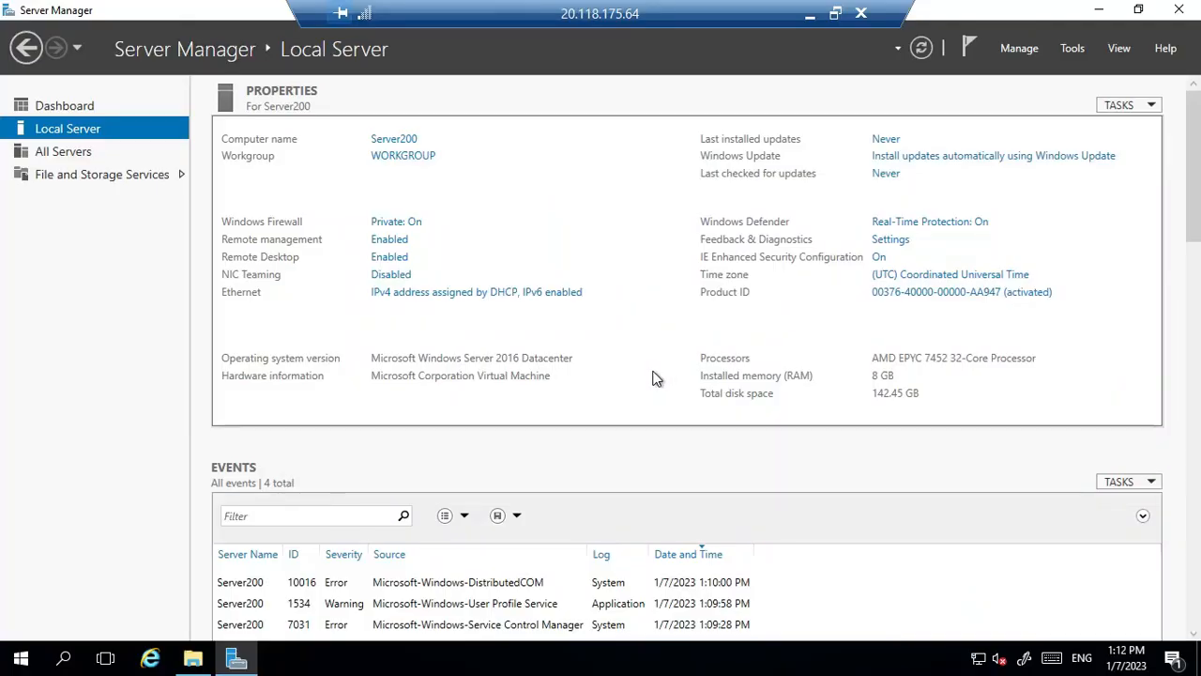
- Close Server Manager, refresh the remote desktop, and open then close the Start menu
double_click(6, 10)
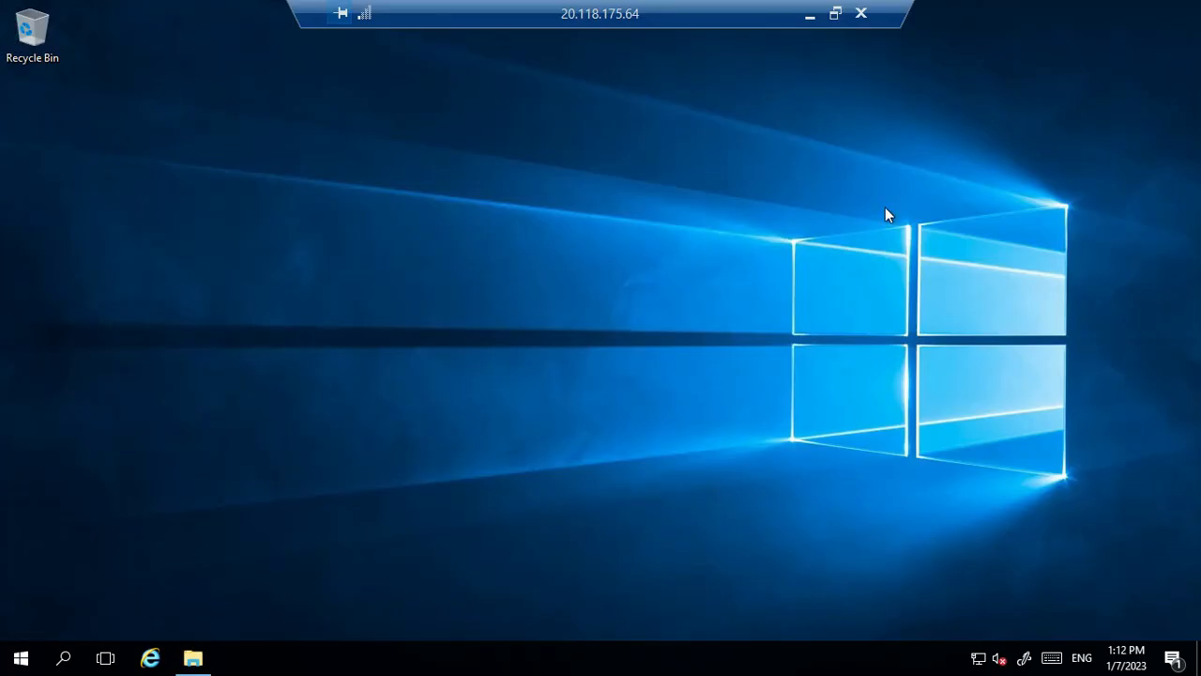
right_click(799, 342)
left_click(750, 394)
left_click(20, 658)
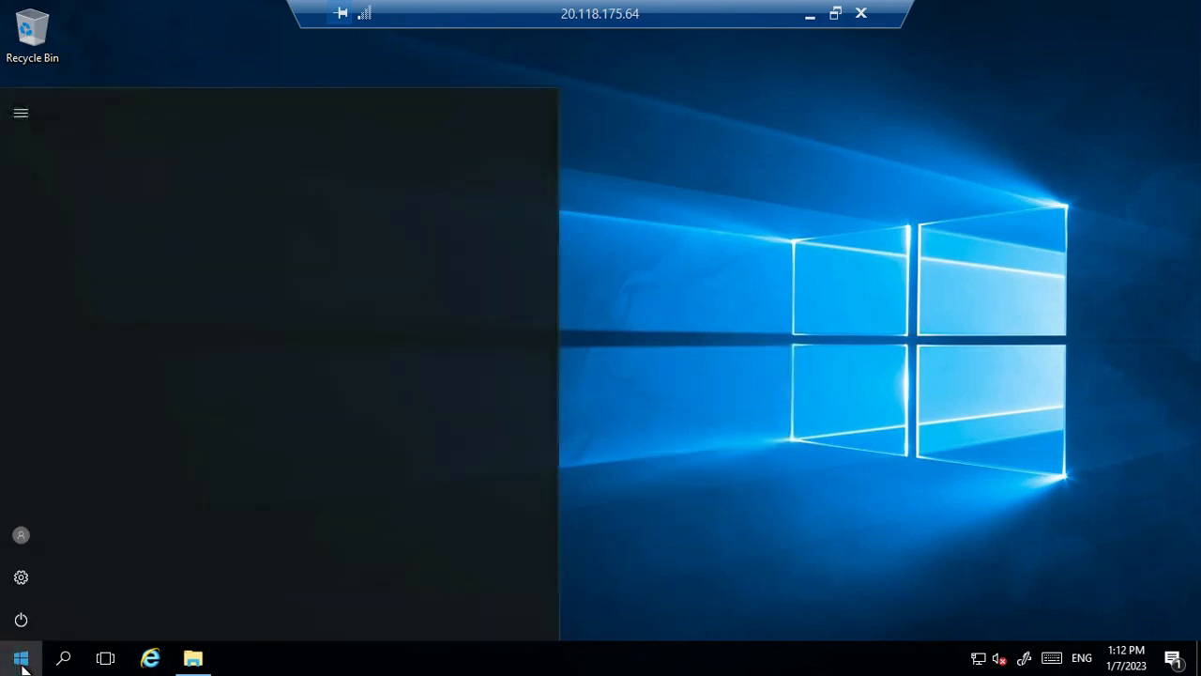
left_click(20, 659)
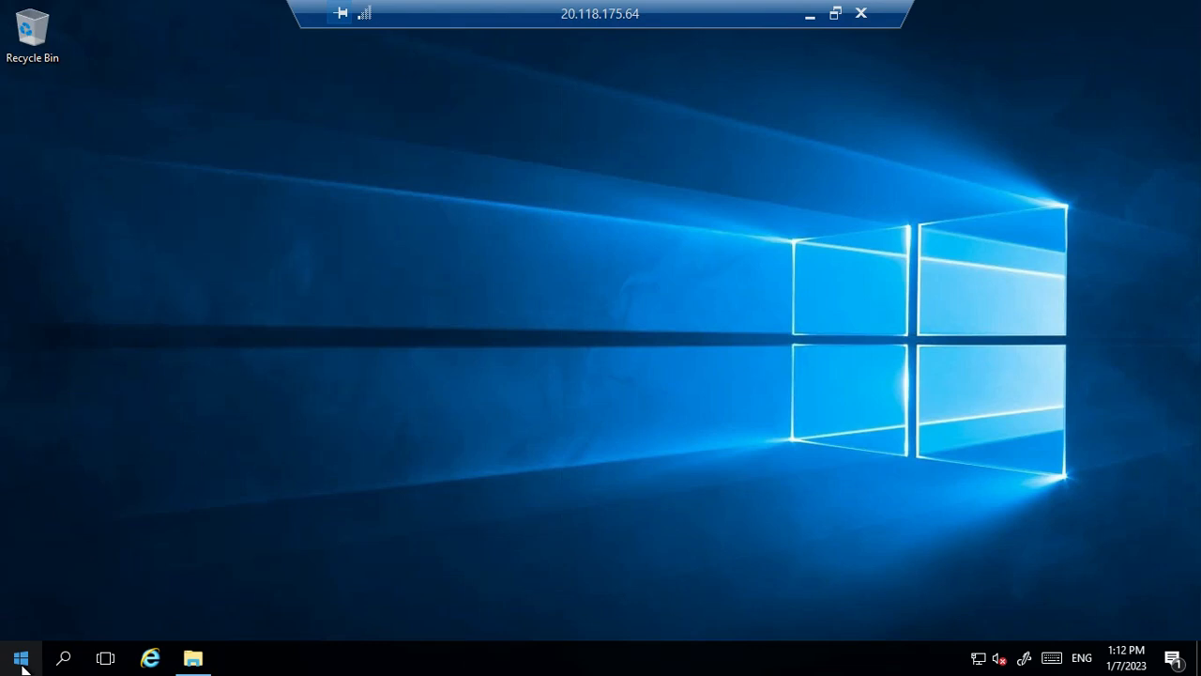